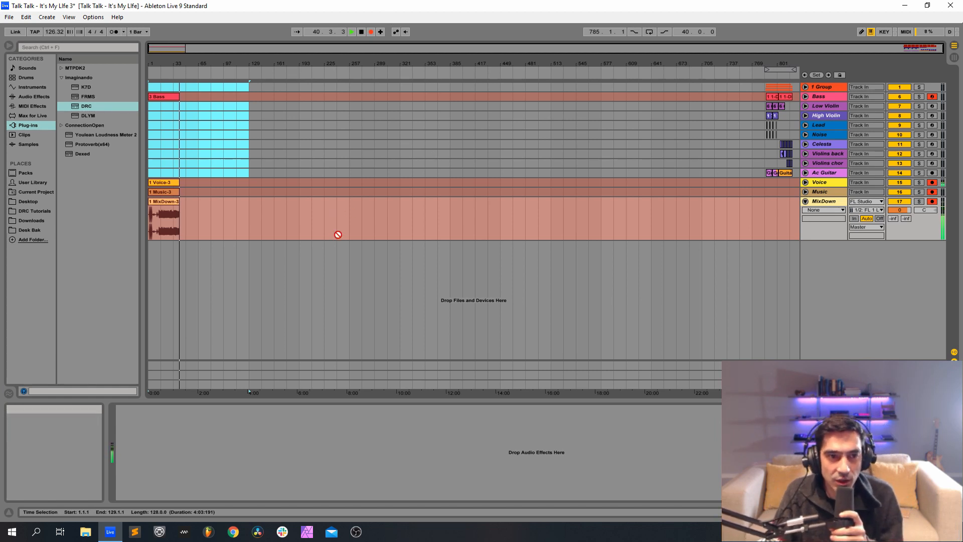
Select the Bass track and turn on both of its EQ Eight devices
{"action": "left_click", "coordinate": [828, 94]}
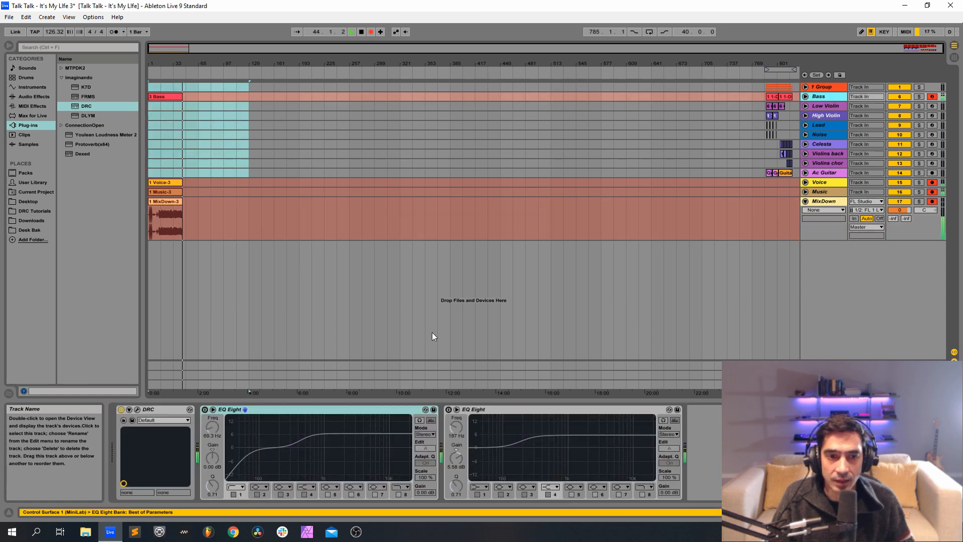
{"action": "left_click", "coordinate": [205, 409]}
{"action": "left_click", "coordinate": [450, 411]}
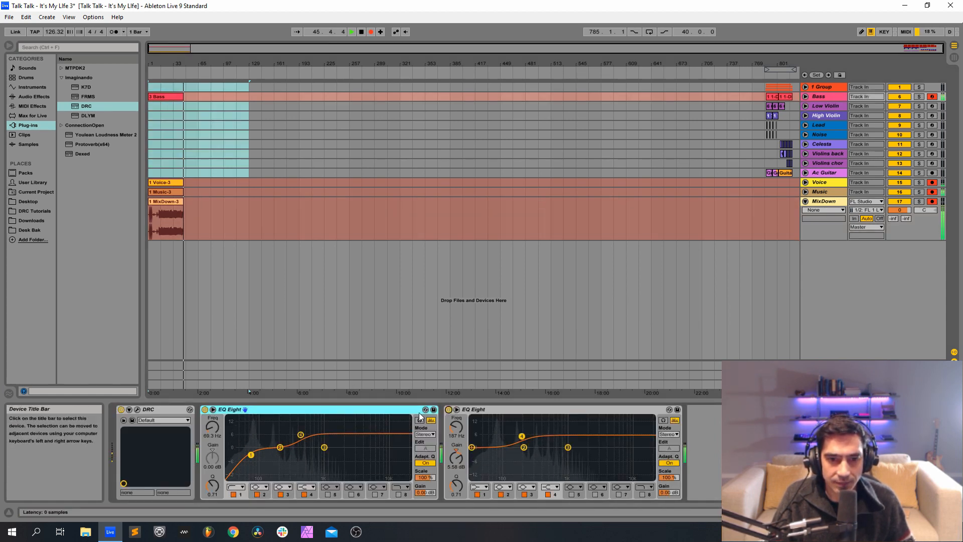
Open the Bass track's DRC synth and revert its Default patch to the original state
{"action": "left_click", "coordinate": [136, 410]}
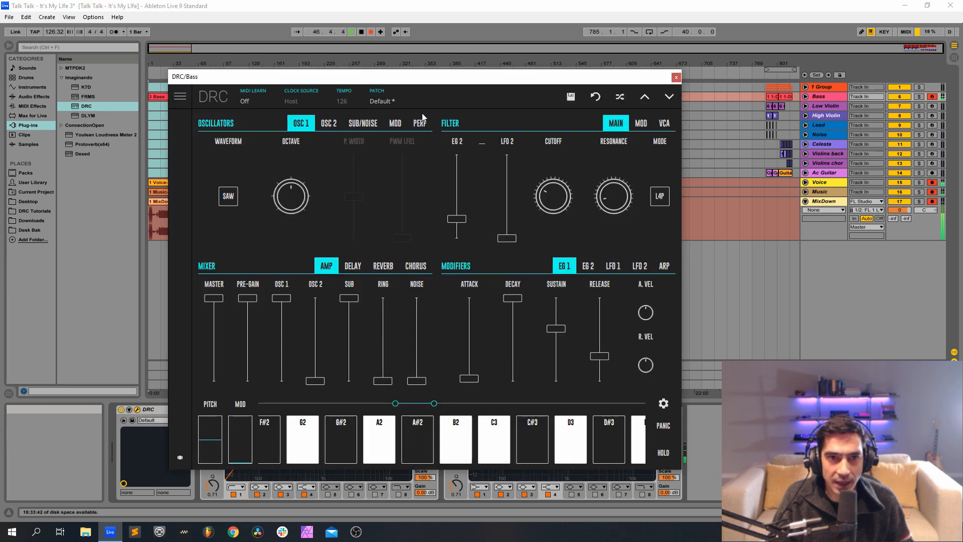
{"action": "left_click", "coordinate": [394, 100]}
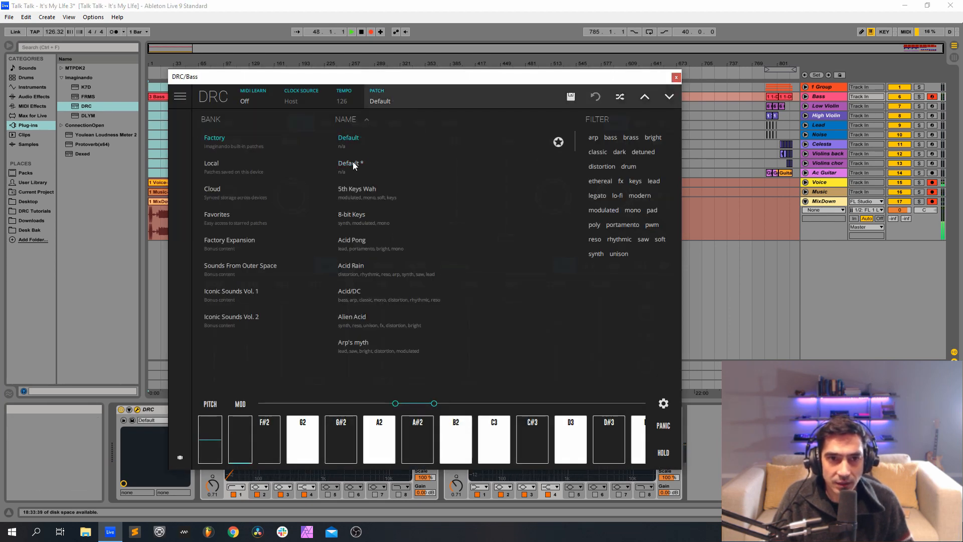
{"action": "left_click", "coordinate": [596, 96]}
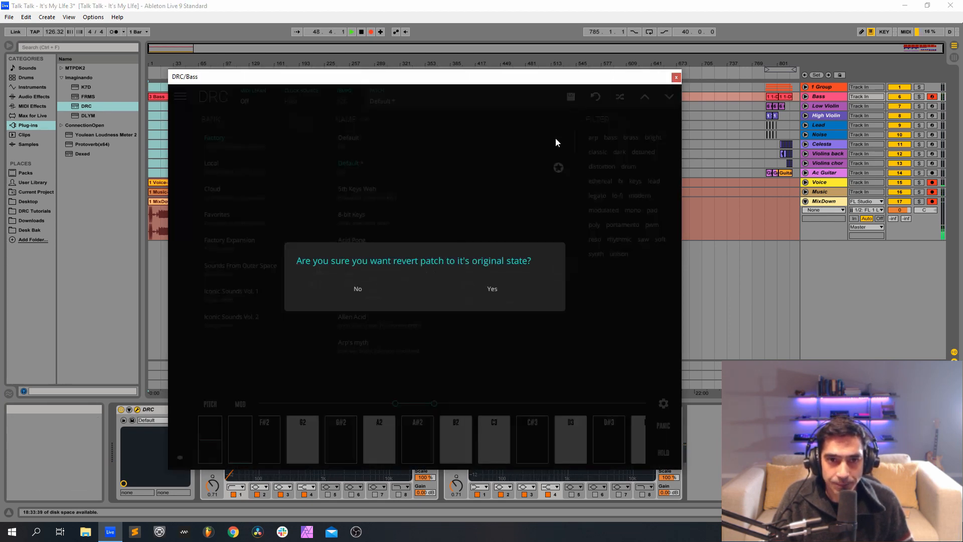
{"action": "left_click", "coordinate": [489, 291]}
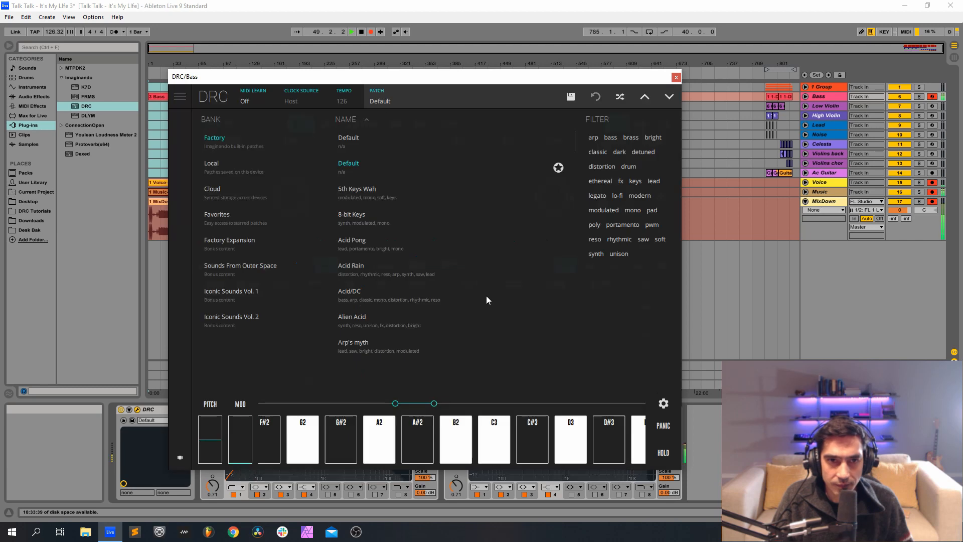
{"action": "left_click", "coordinate": [384, 101]}
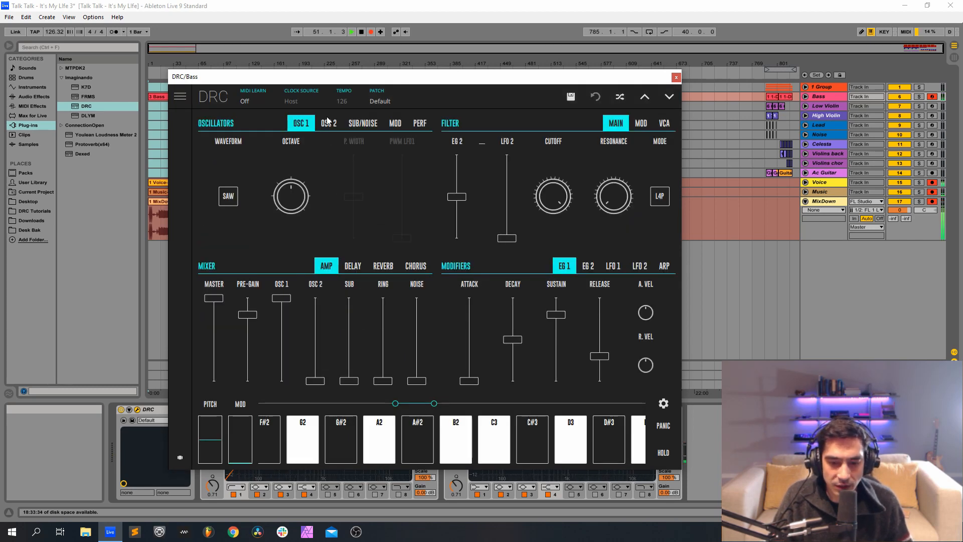
Raise the sub oscillator's octave, set its waveform to sine, and bring the pre-gain and sub levels to maximum
{"action": "left_click", "coordinate": [356, 127]}
{"action": "left_click_drag", "start_coordinate": [243, 197], "coordinate": [243, 193]}
{"action": "left_click", "coordinate": [302, 196]}
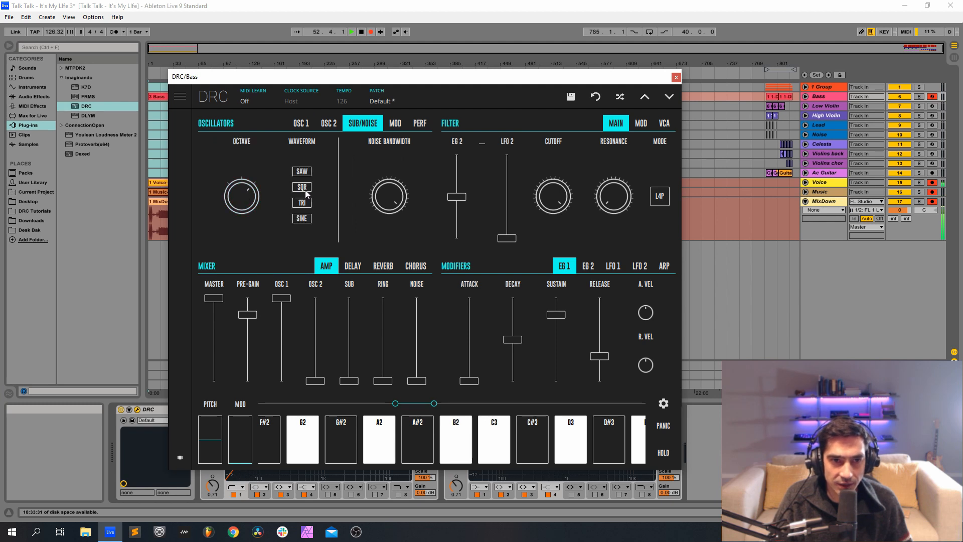
{"action": "left_click", "coordinate": [302, 219]}
{"action": "left_click", "coordinate": [303, 122]}
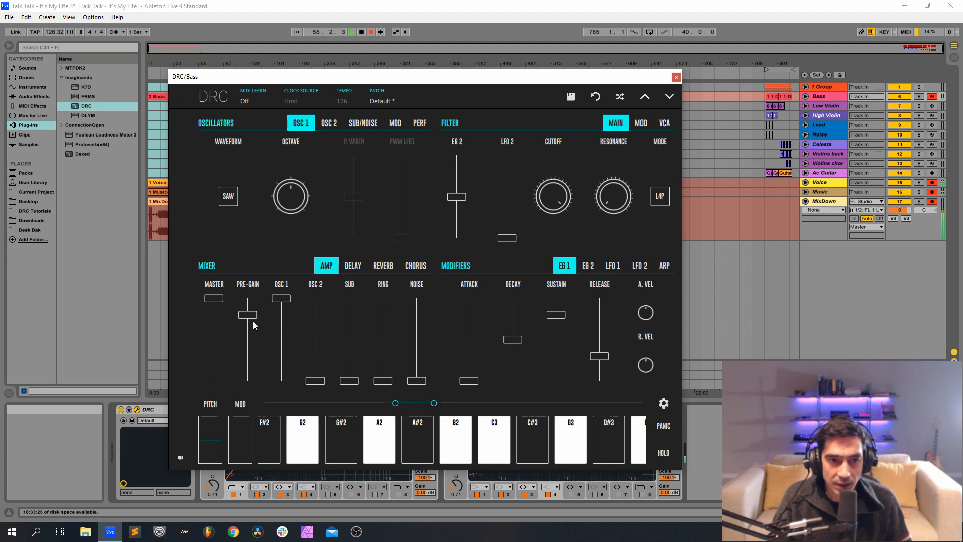
{"action": "left_click_drag", "start_coordinate": [253, 321], "coordinate": [356, 195]}
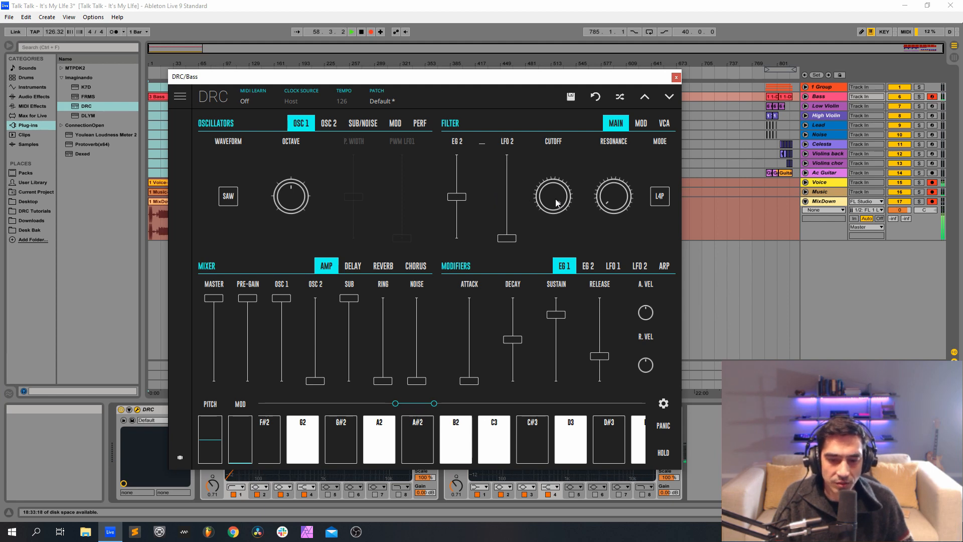
Shape the bass filter with a low cutoff, the EG 2 amount at about a quarter, and resonance about 0.11
{"action": "left_click_drag", "start_coordinate": [555, 199], "coordinate": [562, 378]}
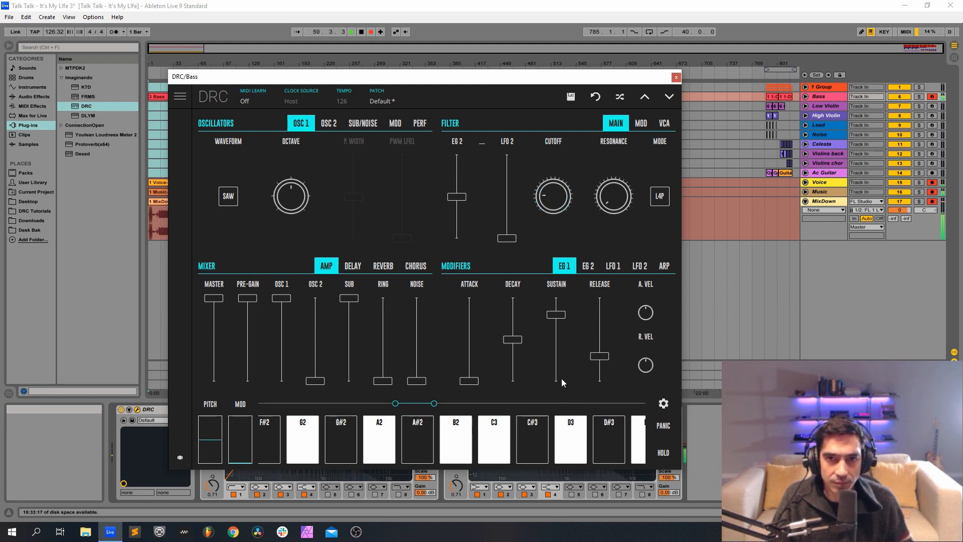
{"action": "left_click_drag", "start_coordinate": [556, 209], "coordinate": [599, 188]}
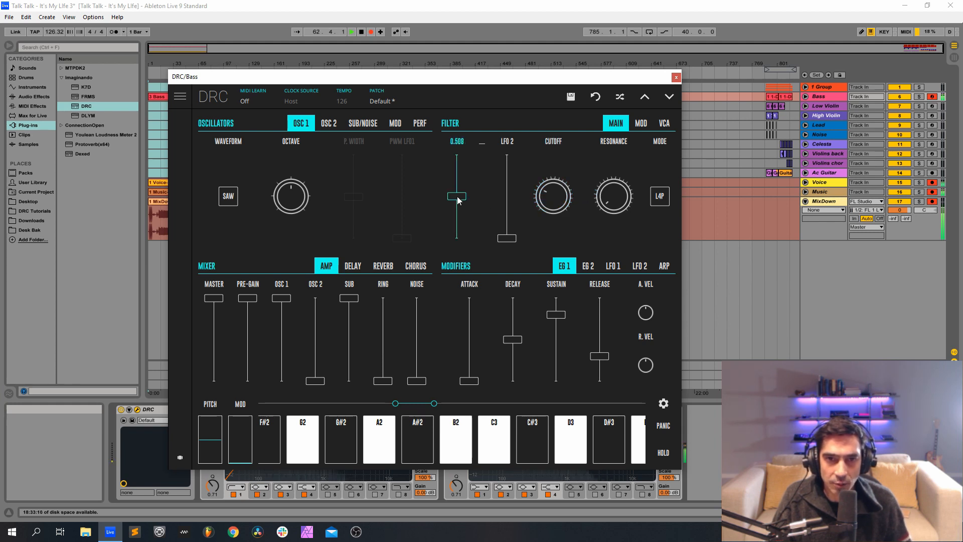
{"action": "left_click_drag", "start_coordinate": [457, 199], "coordinate": [456, 211]}
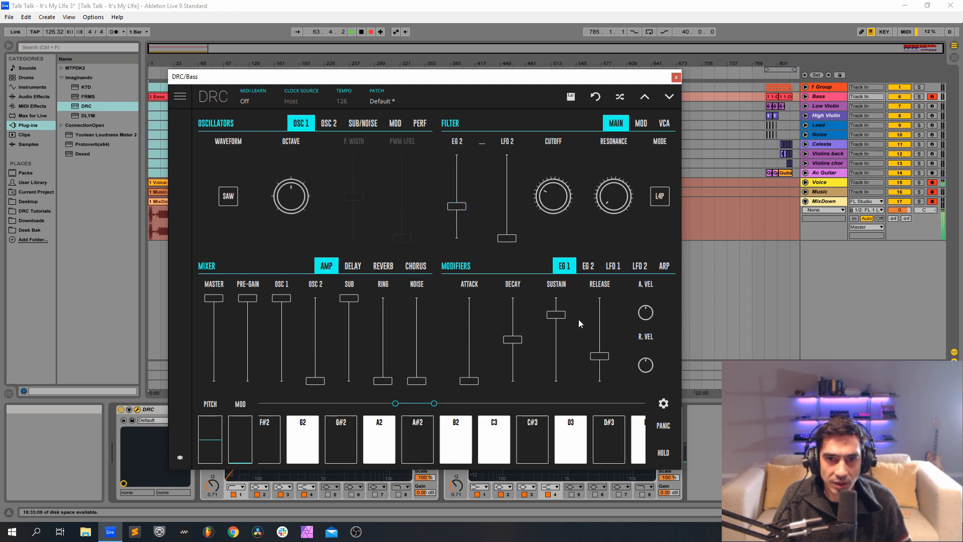
{"action": "left_click", "coordinate": [591, 268]}
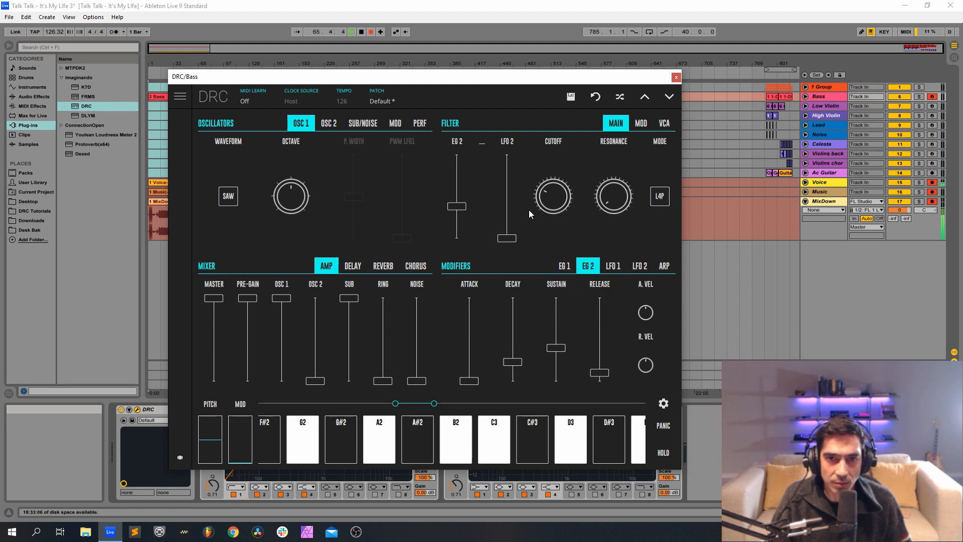
{"action": "left_click", "coordinate": [565, 267]}
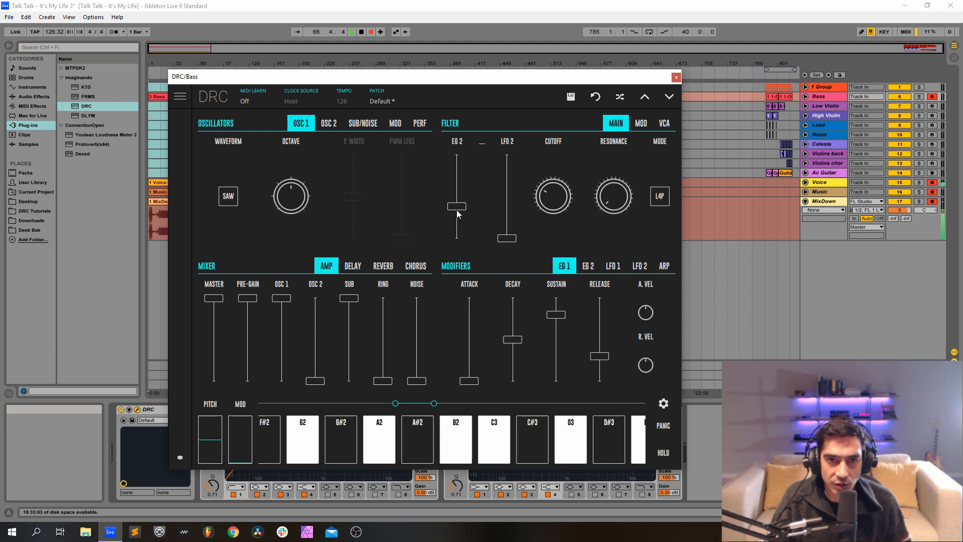
{"action": "left_click_drag", "start_coordinate": [457, 210], "coordinate": [466, 224]}
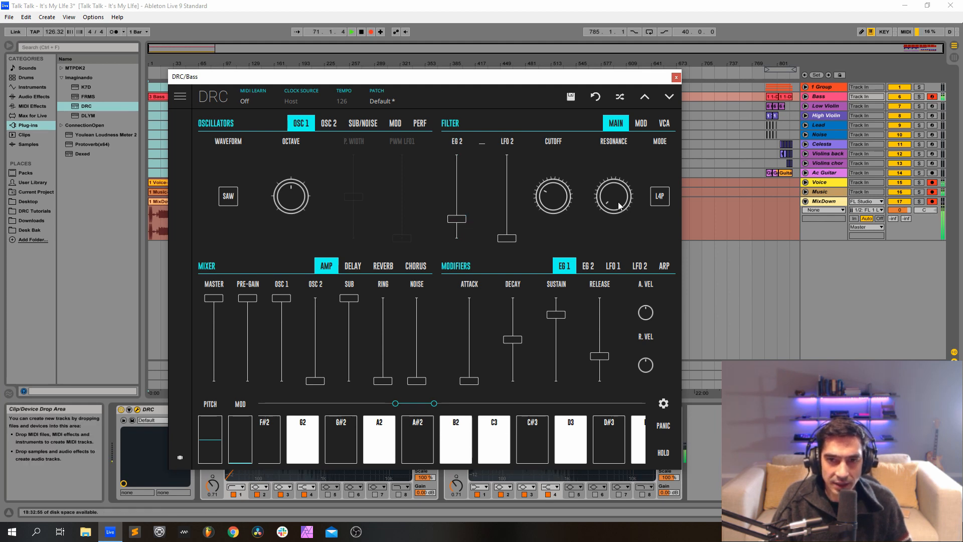
{"action": "left_click_drag", "start_coordinate": [623, 189], "coordinate": [639, 176]}
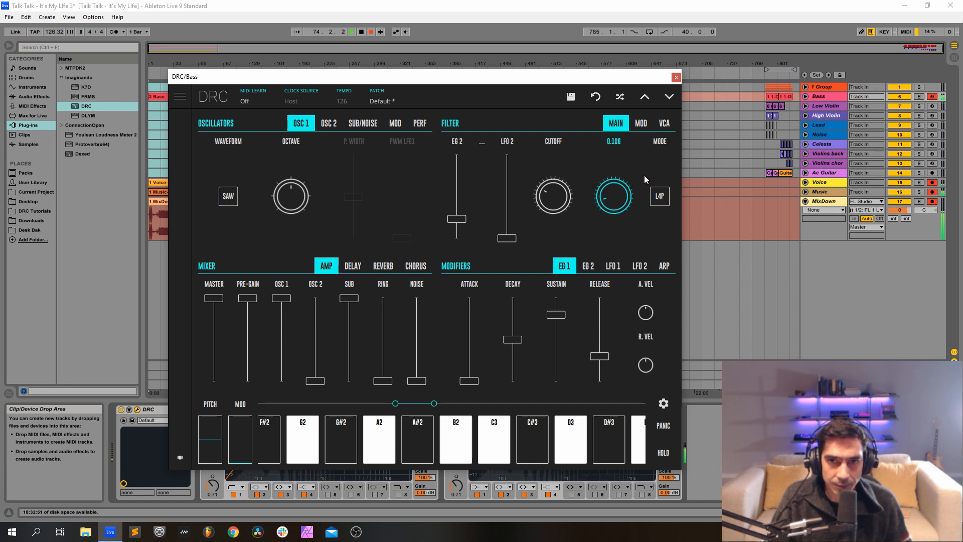
{"action": "left_click_drag", "start_coordinate": [642, 174], "coordinate": [641, 175]}
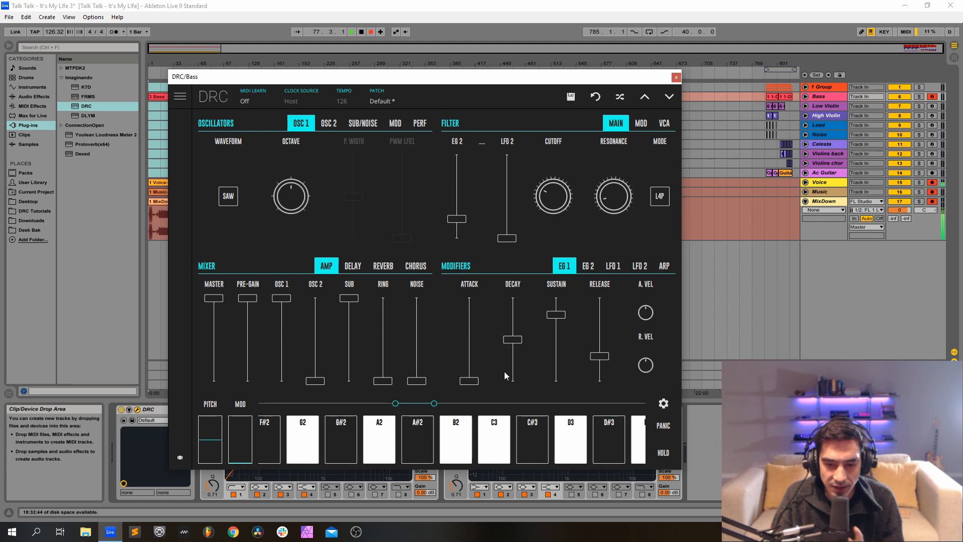
Adjust the bass EG 1 envelope with a slightly longer attack, full sustain and a slightly shorter release
{"action": "left_click_drag", "start_coordinate": [469, 379], "coordinate": [476, 382]}
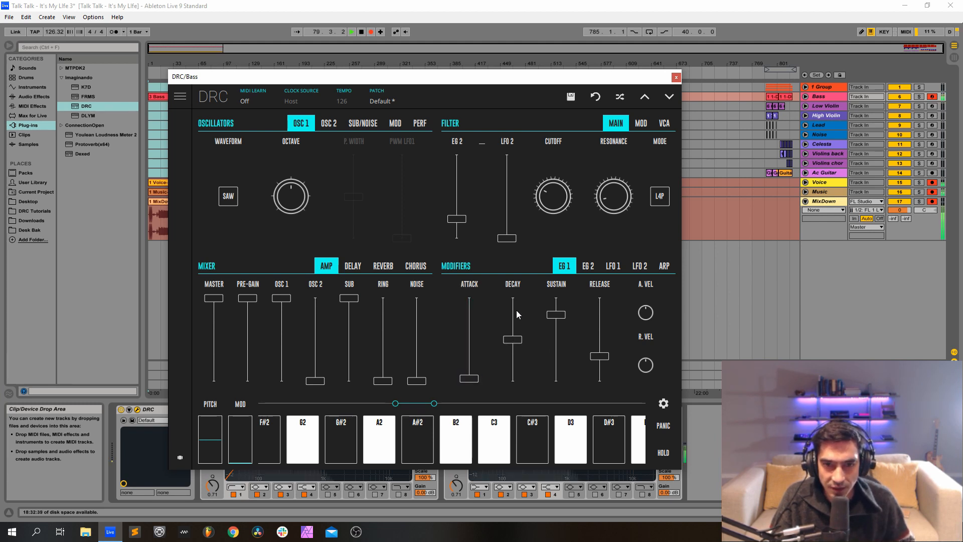
{"action": "left_click_drag", "start_coordinate": [555, 315], "coordinate": [556, 297]}
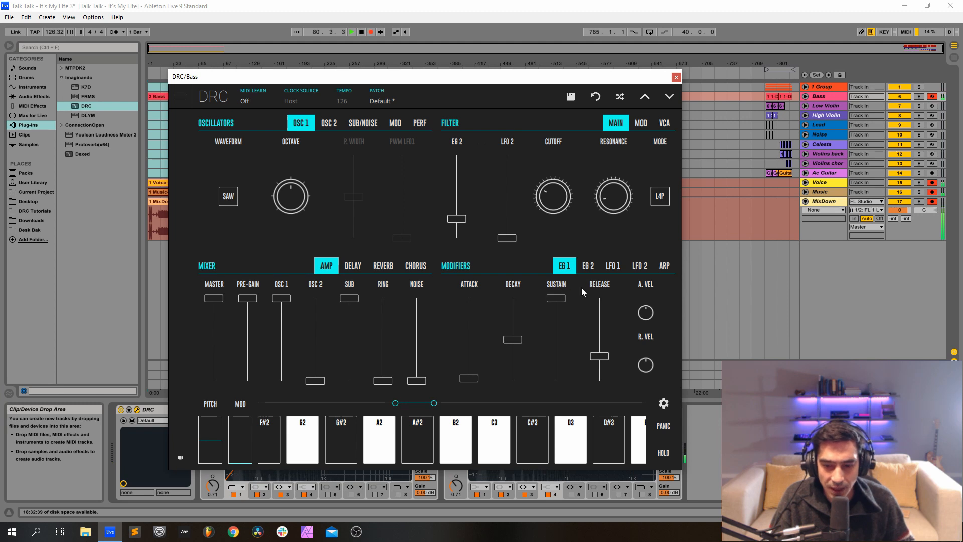
{"action": "left_click_drag", "start_coordinate": [600, 357], "coordinate": [610, 360]}
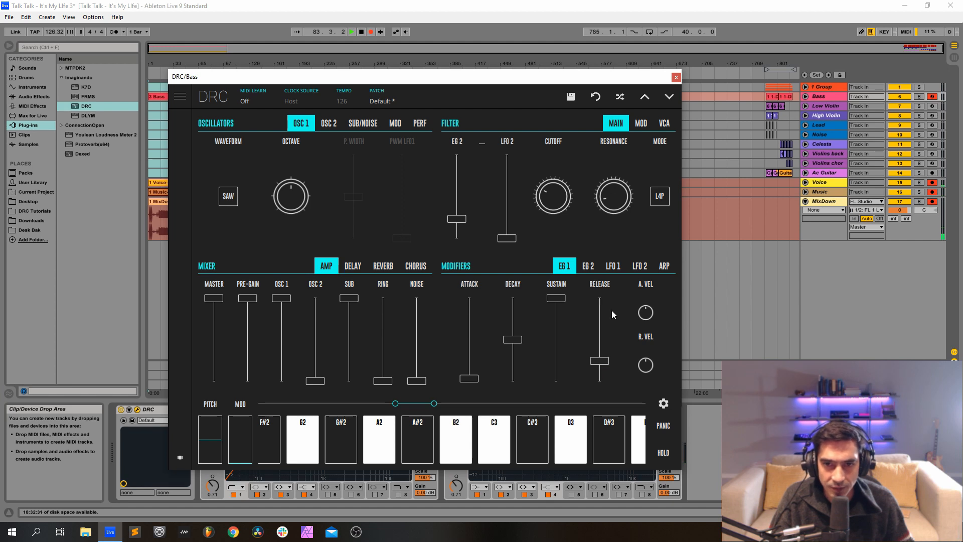
Lower the bass EG 2 decay and sustain slightly, raise its release to about halfway, and close the synth window
{"action": "left_click", "coordinate": [588, 266]}
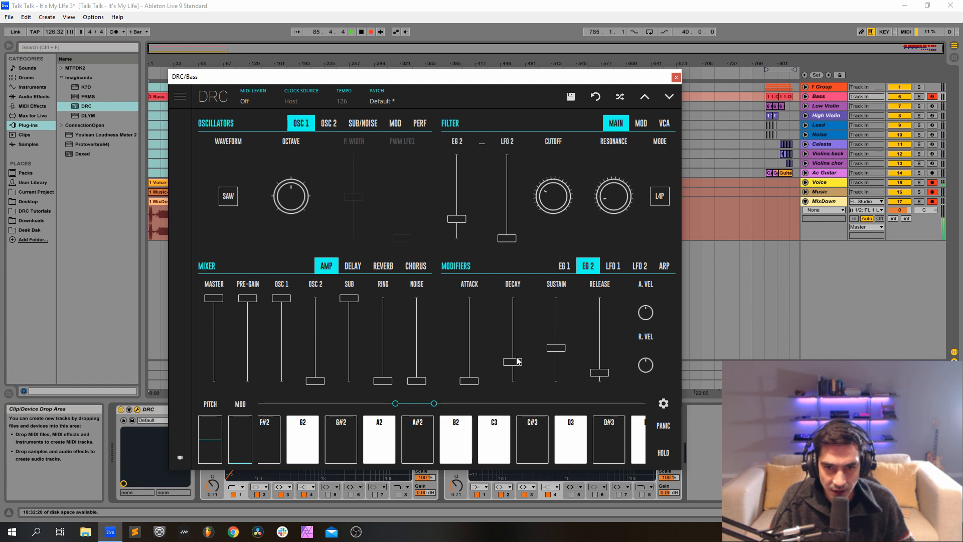
{"action": "left_click_drag", "start_coordinate": [510, 363], "coordinate": [606, 337]}
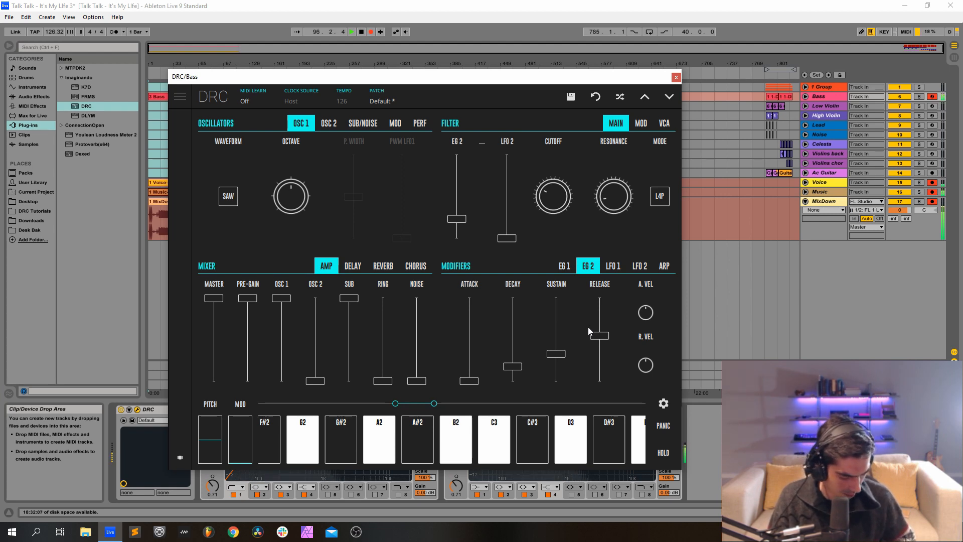
{"action": "left_click", "coordinate": [676, 77]}
Arm the Low Violin track for recording and load the second Default factory patch in its DRC synth
{"action": "left_click", "coordinate": [826, 106]}
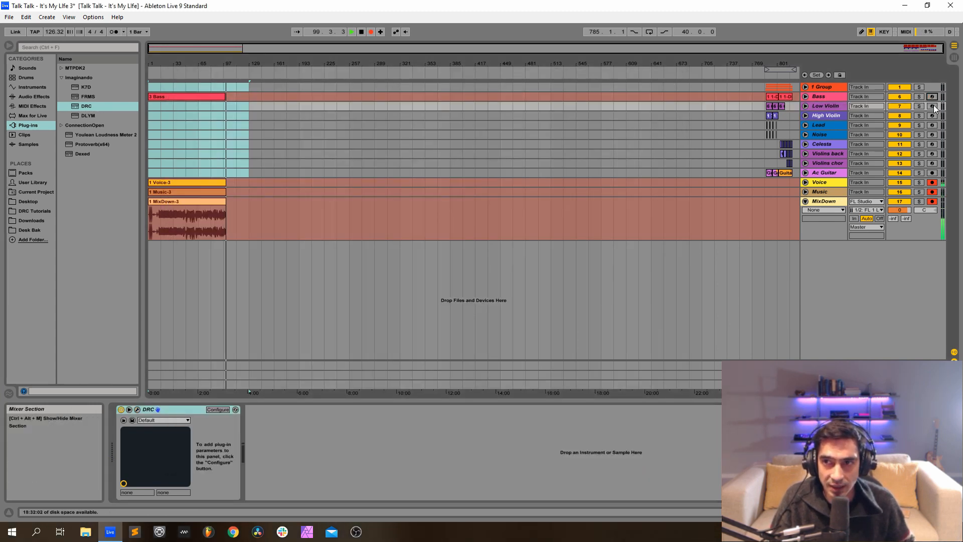
{"action": "left_click", "coordinate": [932, 106]}
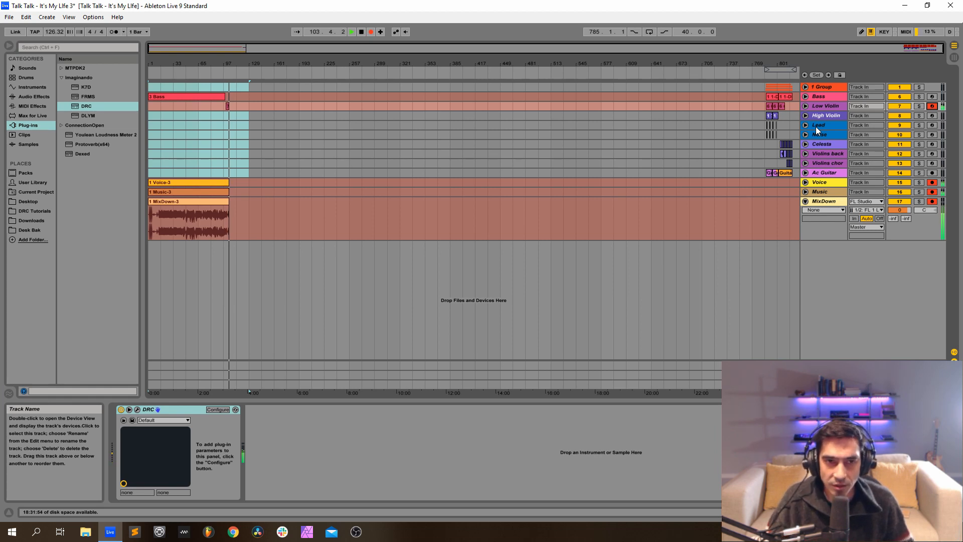
{"action": "left_click", "coordinate": [137, 410]}
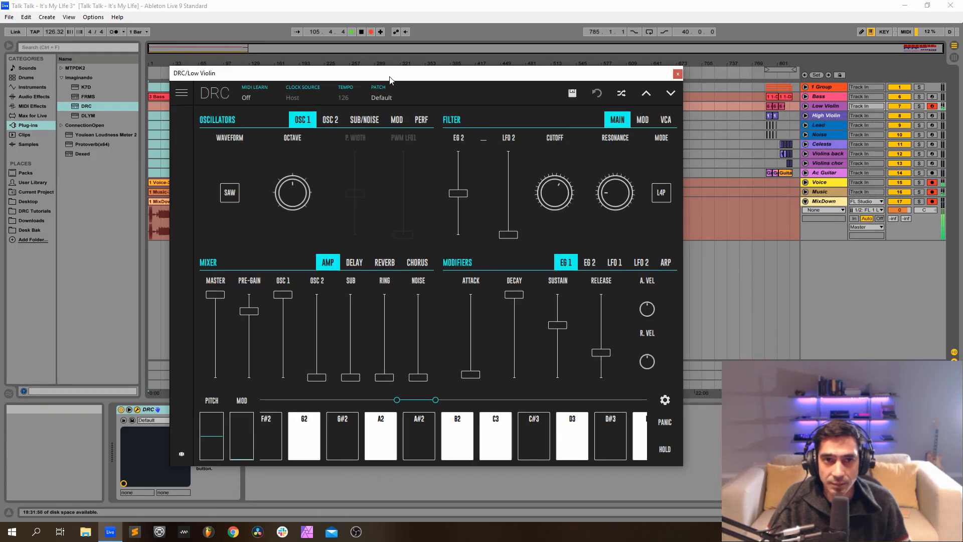
{"action": "left_click", "coordinate": [407, 98]}
{"action": "left_click", "coordinate": [384, 166]}
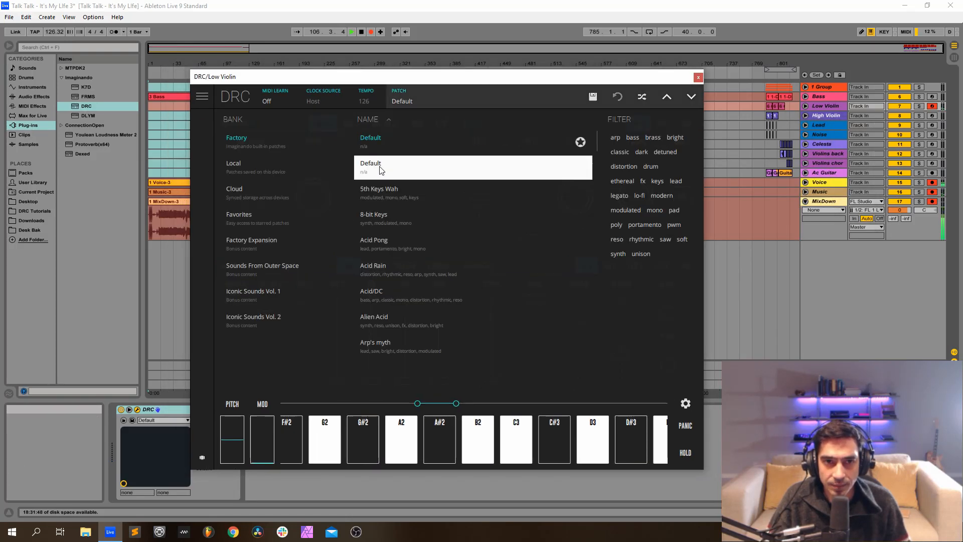
{"action": "left_click", "coordinate": [455, 102]}
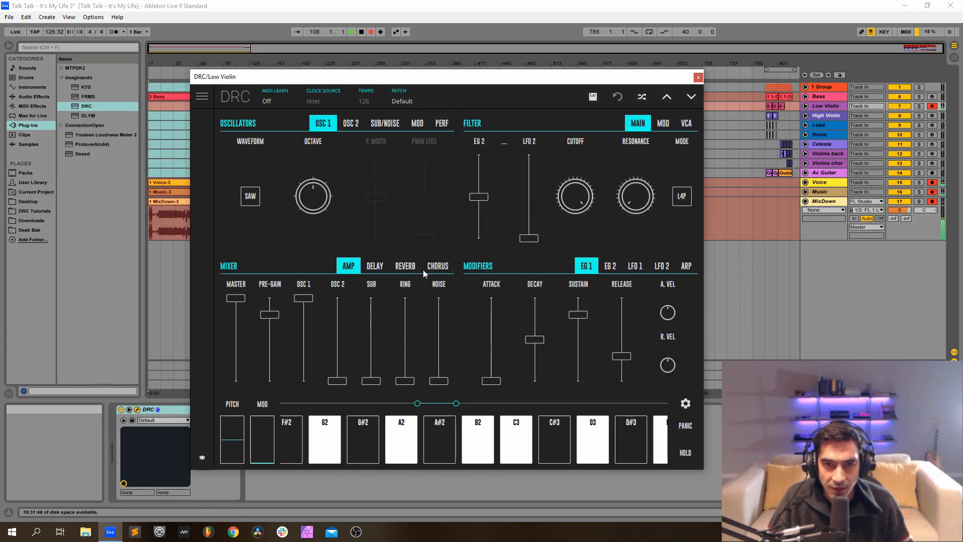
Set the Low Violin patch to mono mode, raise the portamento time to just under halfway, and turn legato on
{"action": "left_click", "coordinate": [443, 124]}
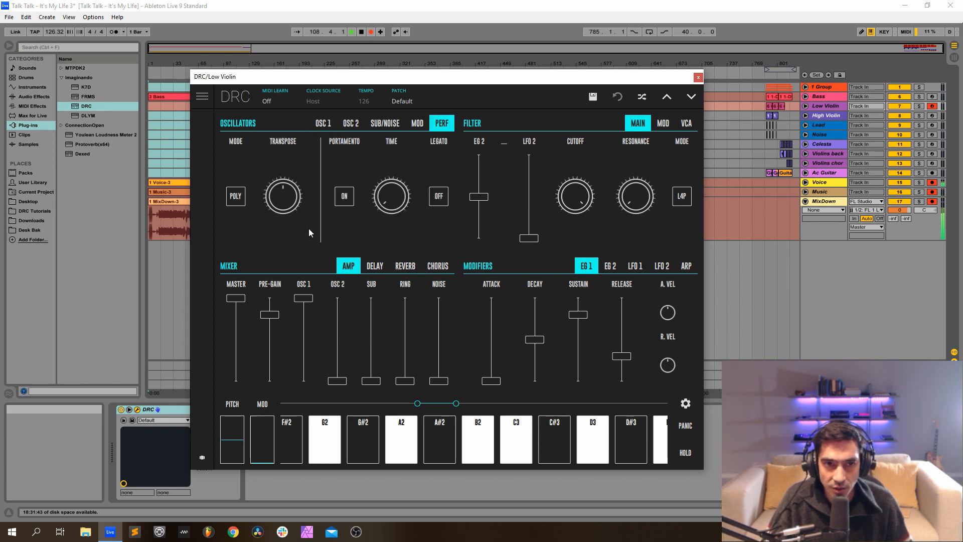
{"action": "left_click", "coordinate": [234, 194]}
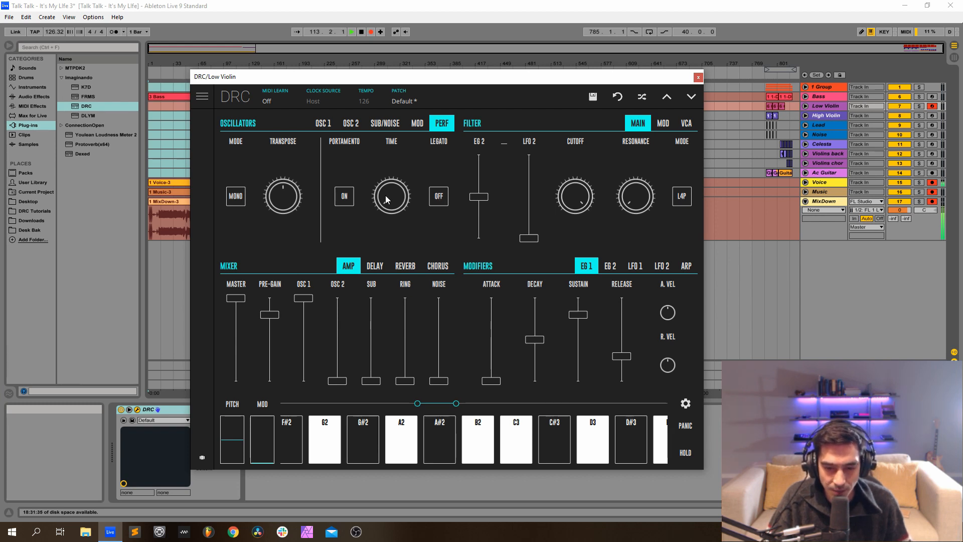
{"action": "left_click_drag", "start_coordinate": [385, 195], "coordinate": [686, 103]}
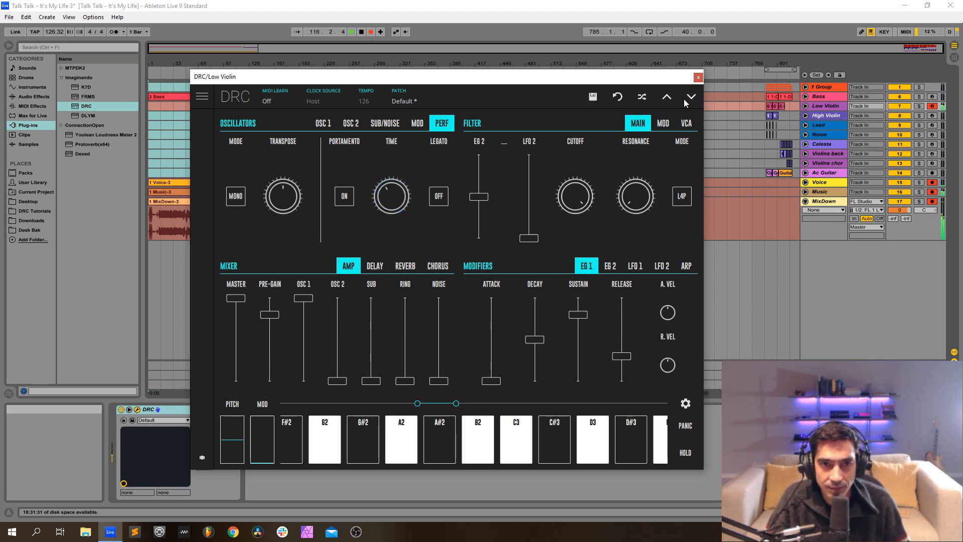
{"action": "left_click", "coordinate": [440, 202]}
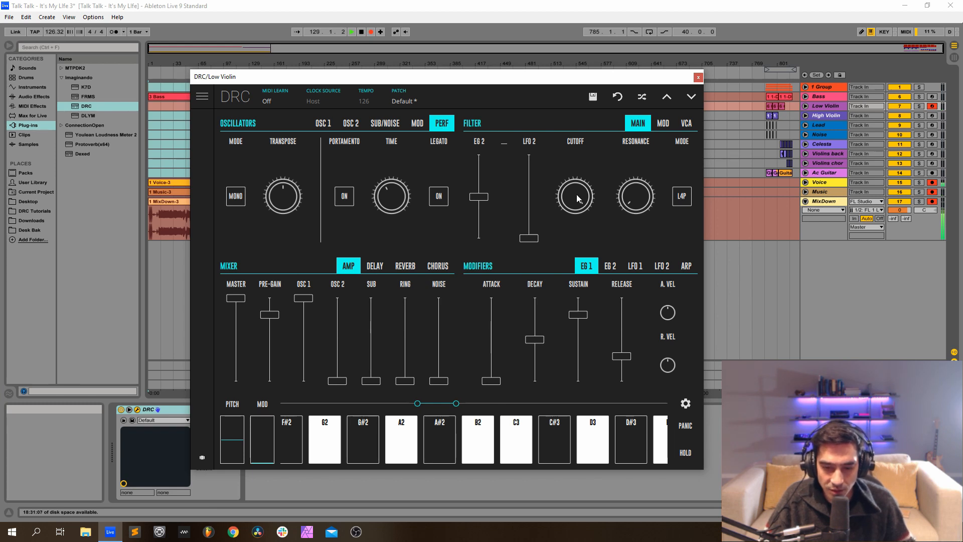
Lower the Low Violin filter cutoff to somewhat above halfway and raise its resonance to about 0.16
{"action": "left_click_drag", "start_coordinate": [574, 194], "coordinate": [561, 294]}
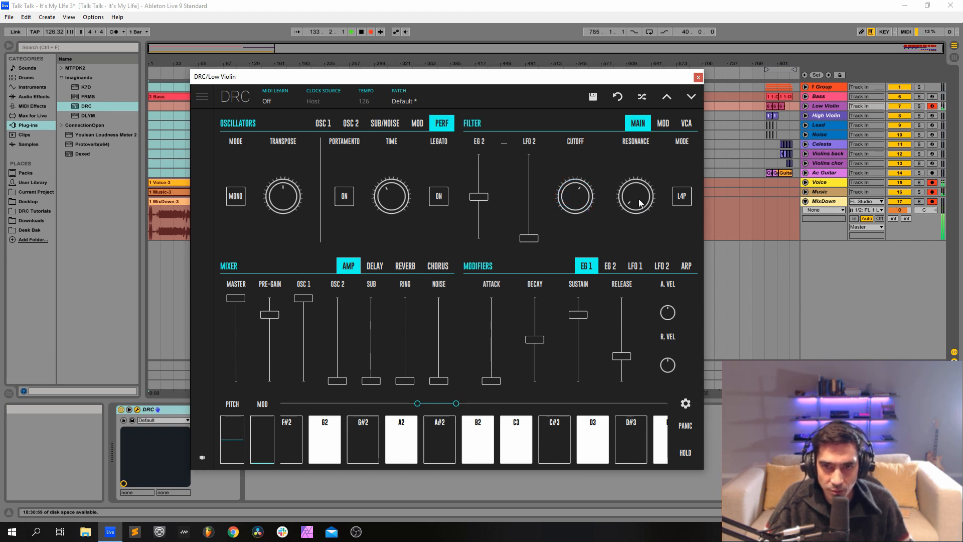
{"action": "left_click_drag", "start_coordinate": [638, 206], "coordinate": [632, 167]}
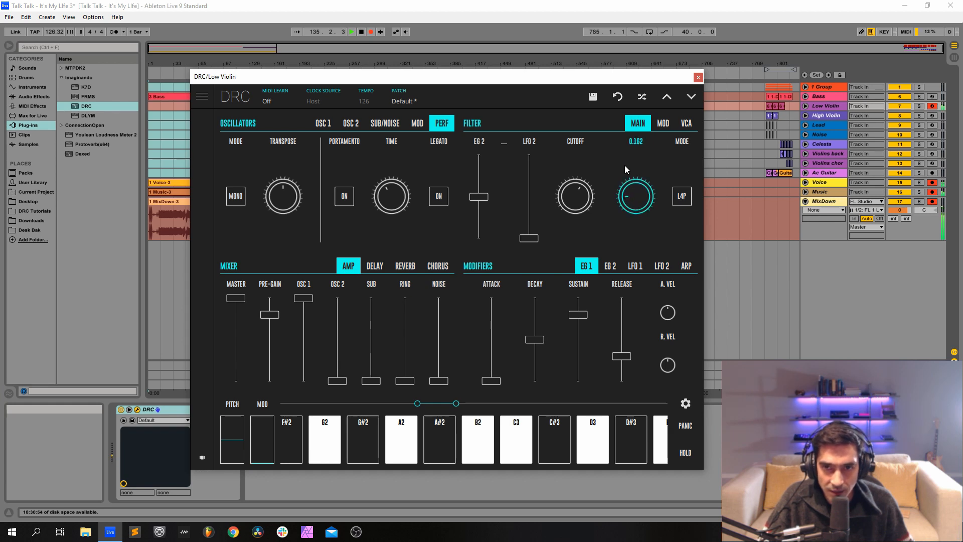
{"action": "left_click_drag", "start_coordinate": [625, 166], "coordinate": [624, 165]}
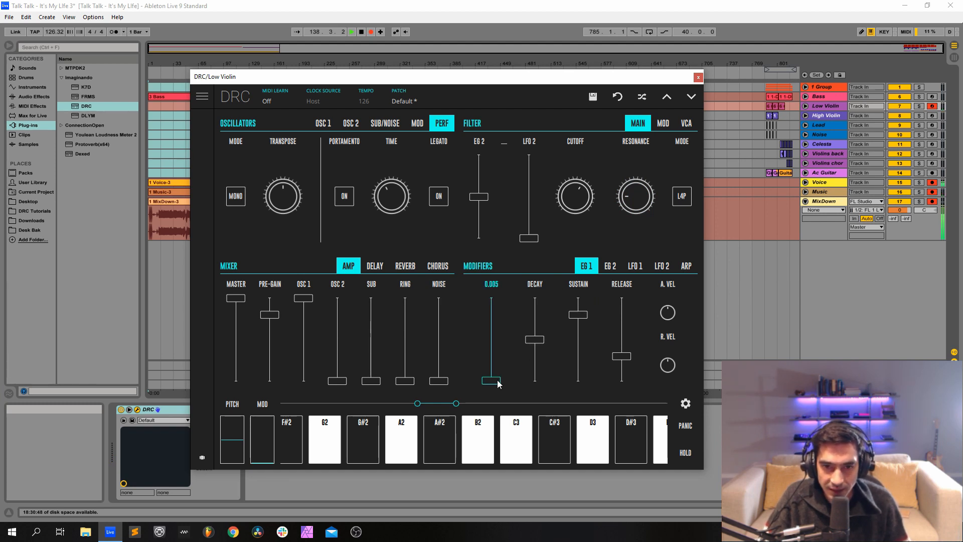
Raise the Low Violin EG 1 attack slightly above minimum, set decay to maximum, and lower sustain to somewhat above halfway
{"action": "left_click_drag", "start_coordinate": [500, 383], "coordinate": [500, 378]}
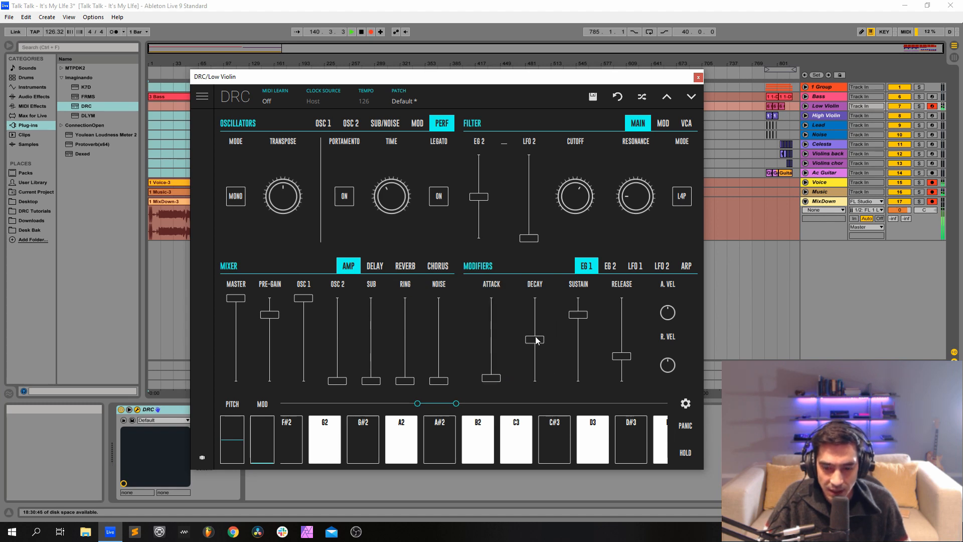
{"action": "left_click_drag", "start_coordinate": [536, 340], "coordinate": [535, 298]}
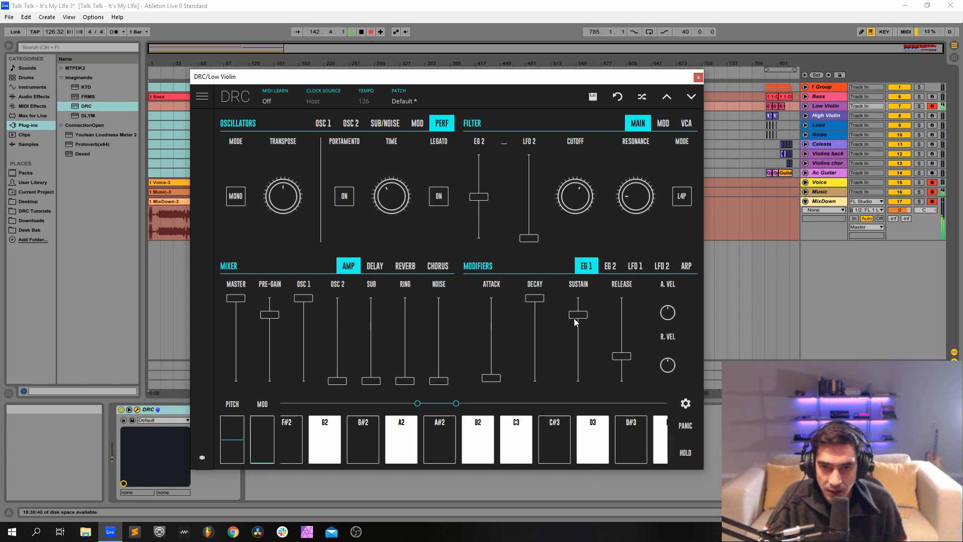
{"action": "left_click_drag", "start_coordinate": [579, 316], "coordinate": [597, 329]}
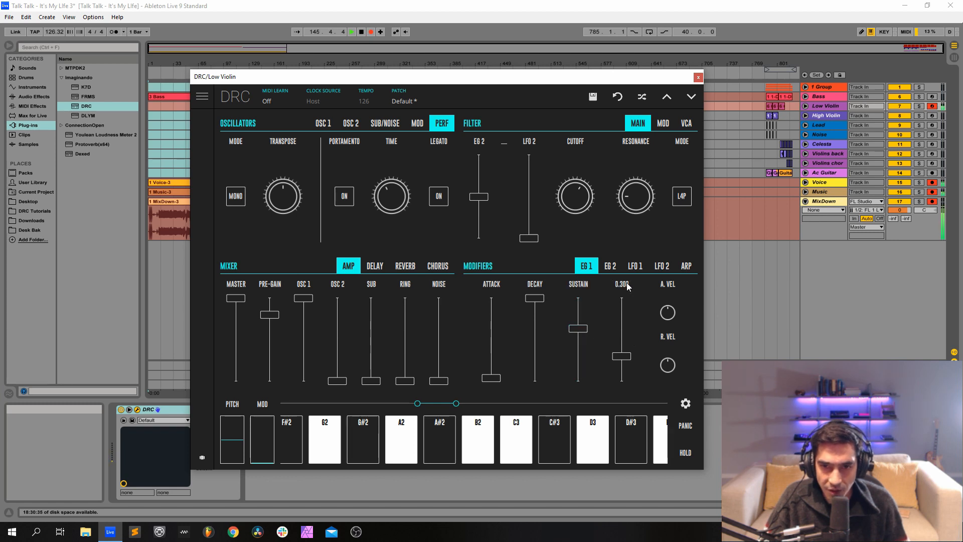
Set the Low Violin EG 2 decay and release to maximum and raise its sustain close to the maximum
{"action": "left_click", "coordinate": [610, 266]}
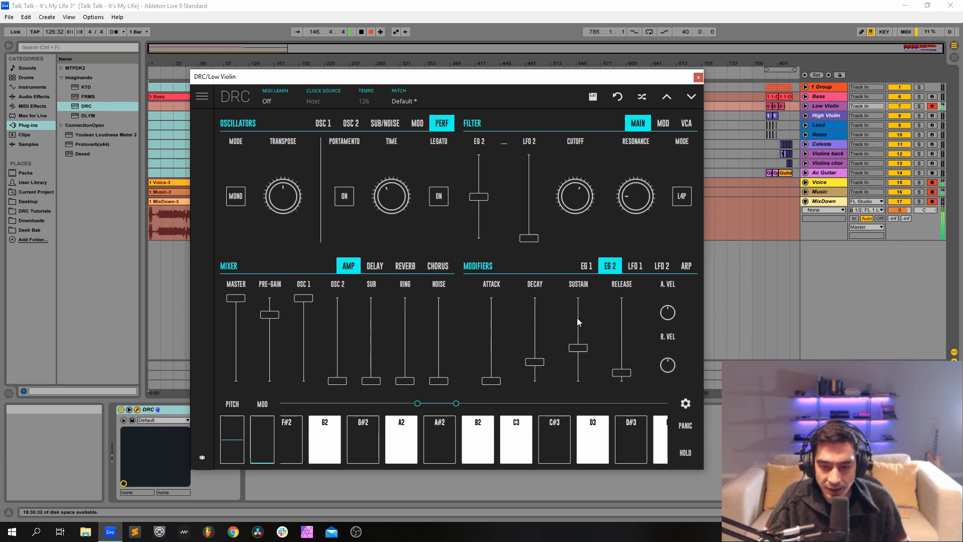
{"action": "left_click_drag", "start_coordinate": [536, 326], "coordinate": [637, 233]}
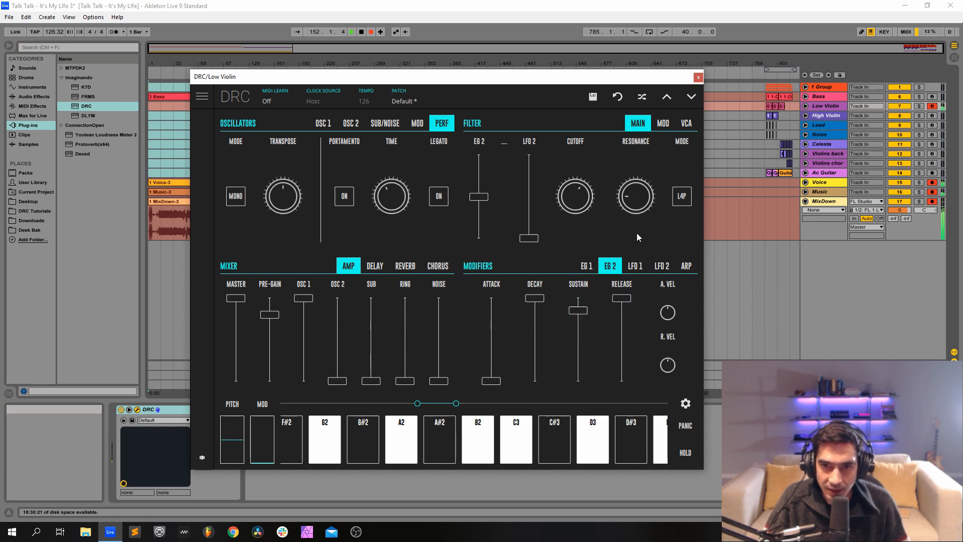
Raise the Low Violin reverb amount to just under halfway and its decay to about three quarters, closing the synth window
{"action": "left_click", "coordinate": [413, 265]}
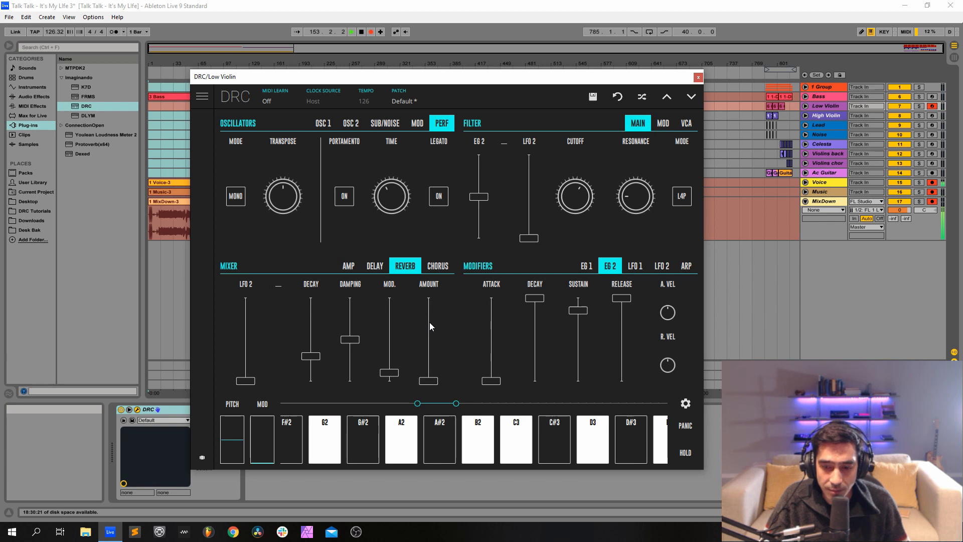
{"action": "left_click_drag", "start_coordinate": [429, 381], "coordinate": [428, 349]}
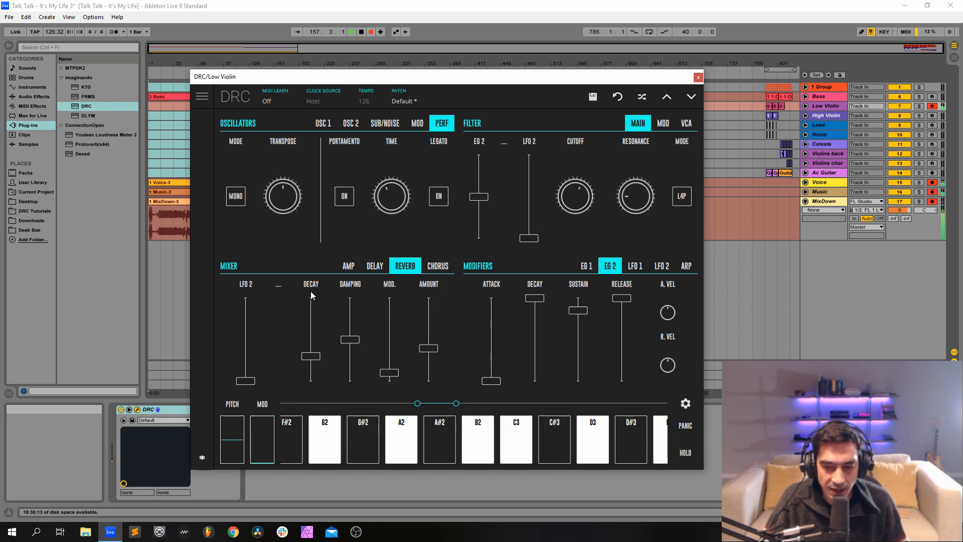
{"action": "left_click_drag", "start_coordinate": [309, 357], "coordinate": [327, 321]}
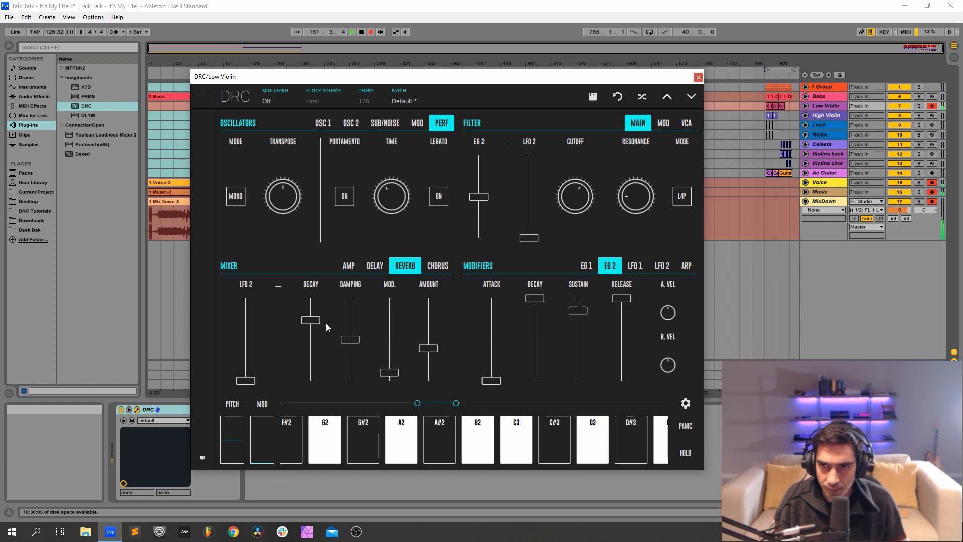
{"action": "left_click", "coordinate": [698, 76]}
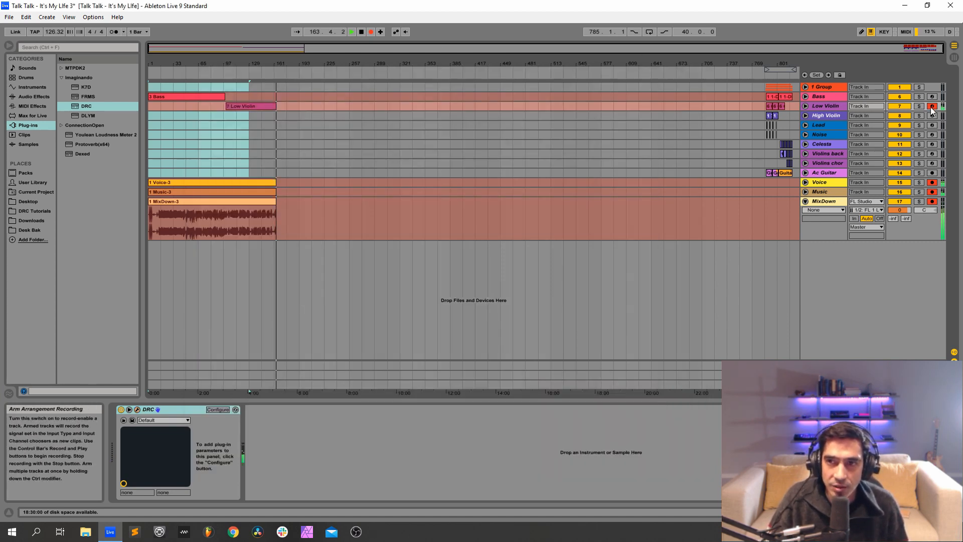
Arm the High Violin track for recording and load the second Default factory patch in its DRC synth
{"action": "left_click", "coordinate": [827, 117]}
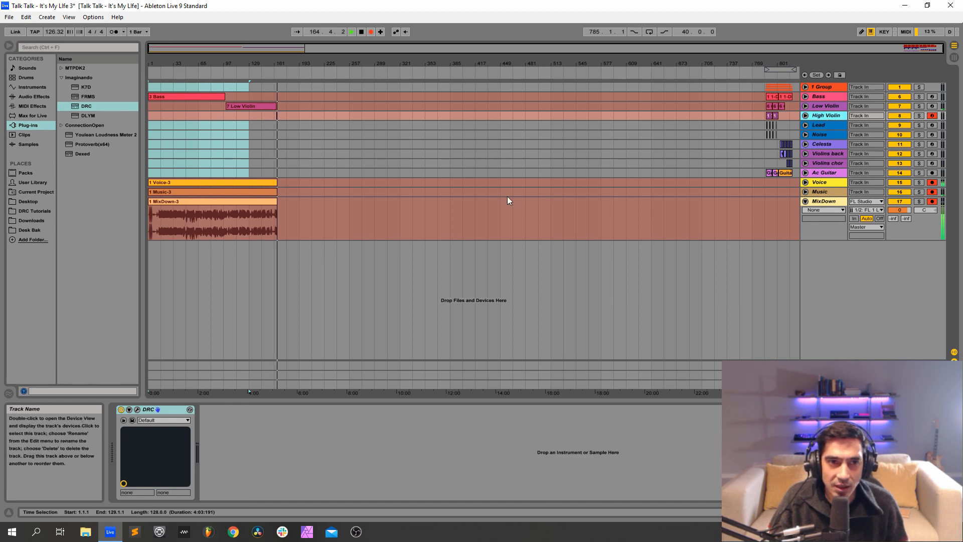
{"action": "left_click", "coordinate": [137, 410]}
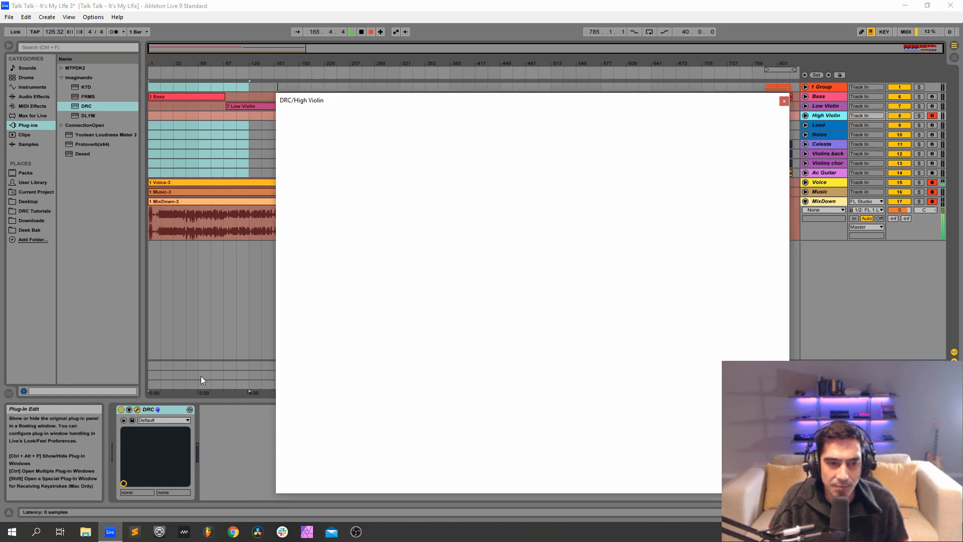
{"action": "left_click_drag", "start_coordinate": [580, 101], "coordinate": [478, 99]}
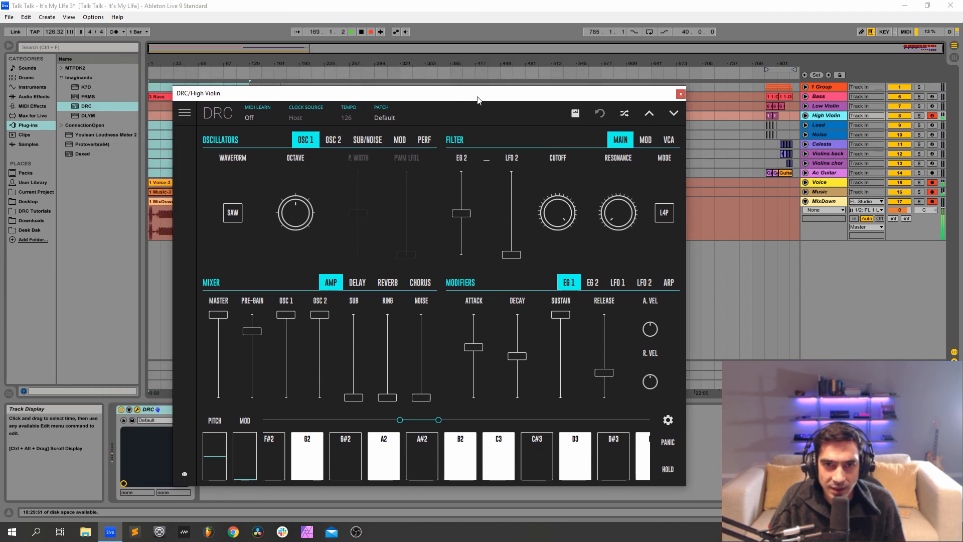
{"action": "left_click", "coordinate": [417, 113]}
{"action": "left_click", "coordinate": [356, 181]}
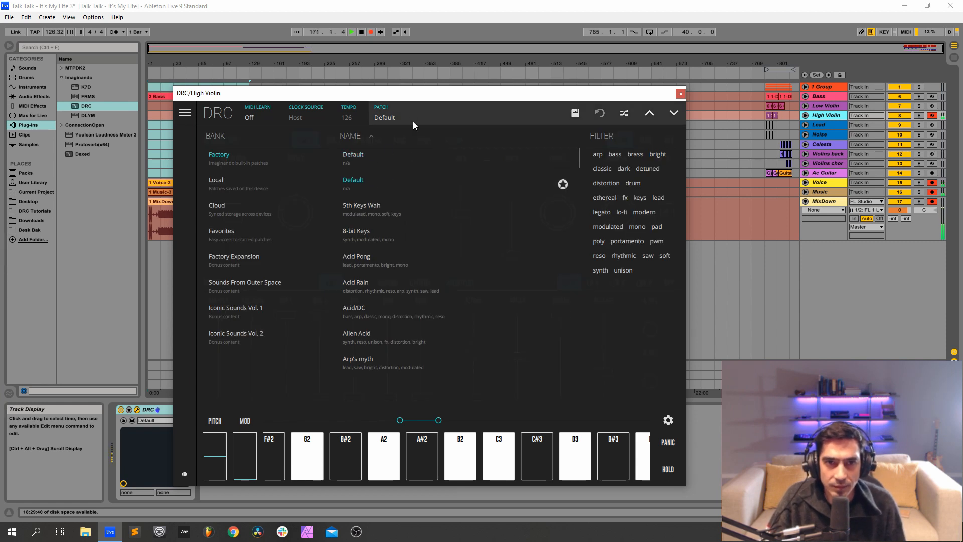
{"action": "left_click", "coordinate": [410, 115]}
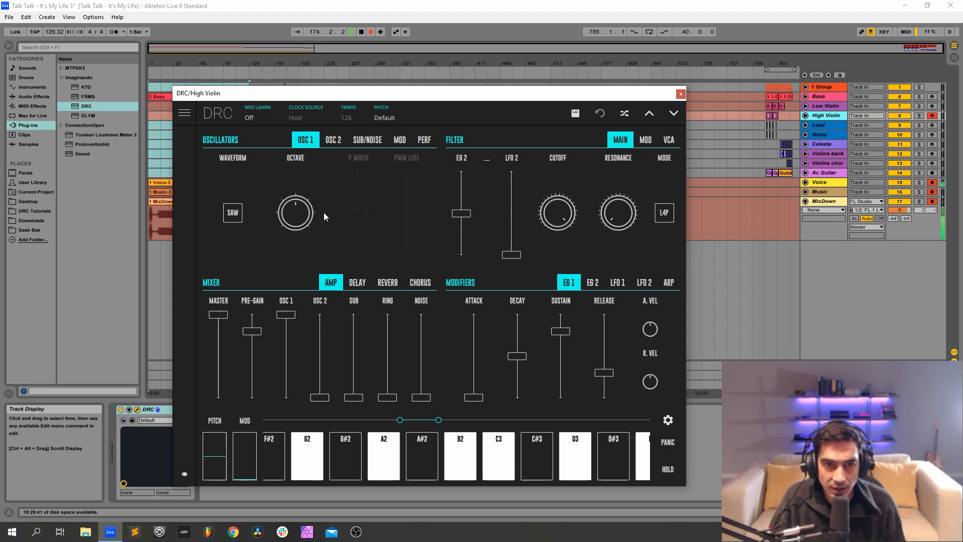
Lower the High Violin oscillator 2 octave to centre, raise its mixer level to maximum, and detune it slightly upward
{"action": "left_click", "coordinate": [334, 139]}
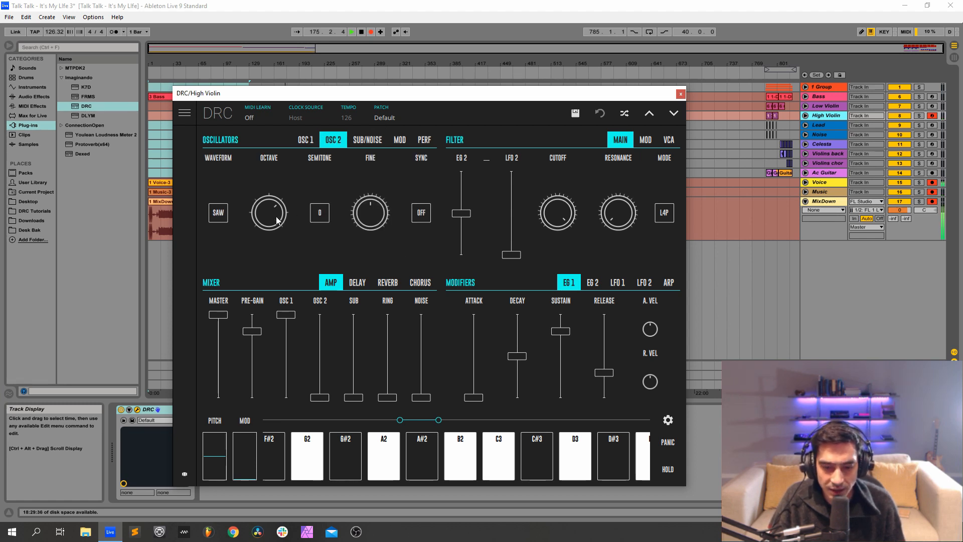
{"action": "left_click_drag", "start_coordinate": [276, 218], "coordinate": [281, 243]}
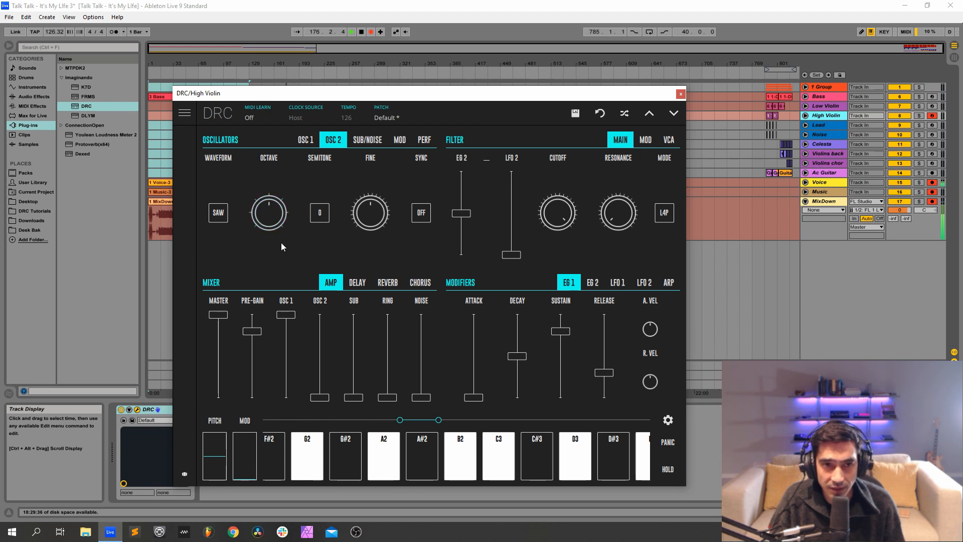
{"action": "left_click_drag", "start_coordinate": [368, 217], "coordinate": [368, 216]}
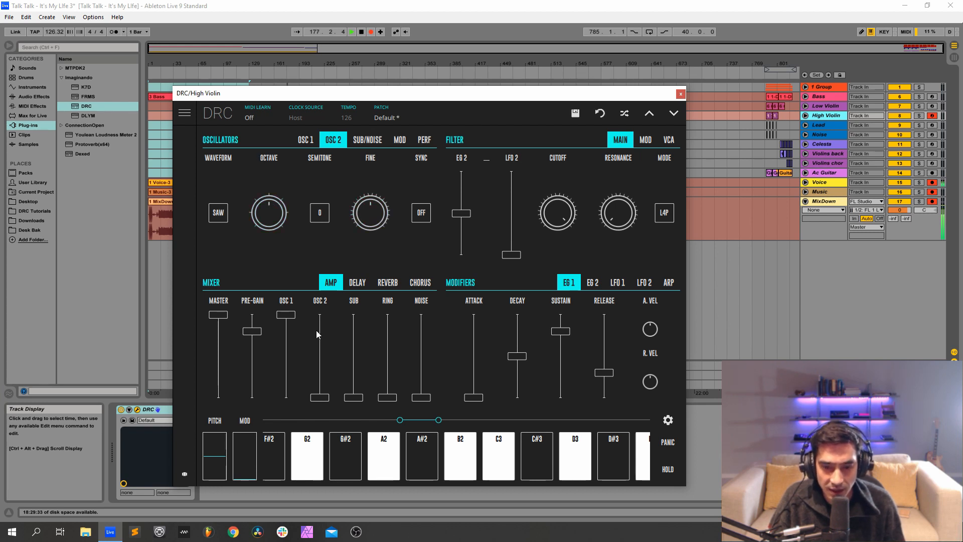
{"action": "left_click_drag", "start_coordinate": [316, 332], "coordinate": [316, 265]}
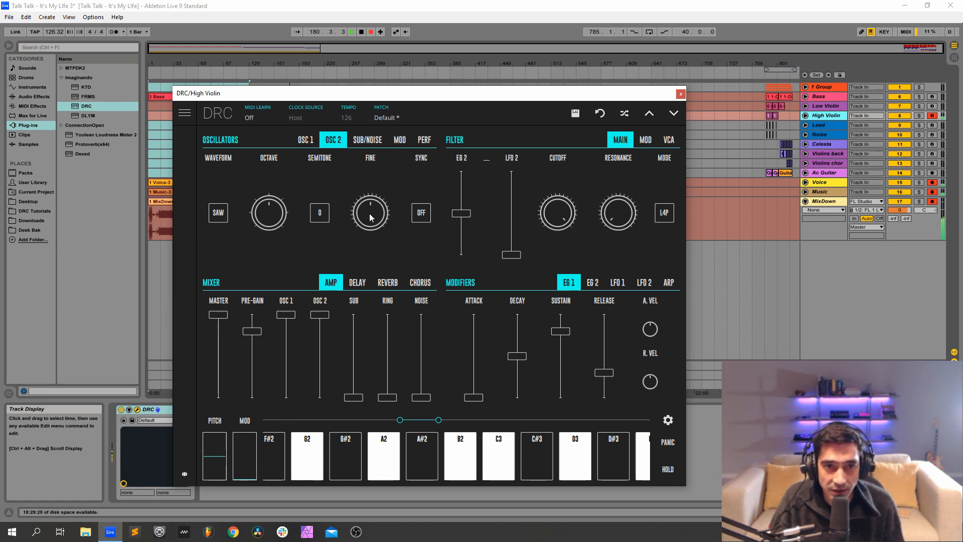
{"action": "left_click_drag", "start_coordinate": [369, 213], "coordinate": [405, 203]}
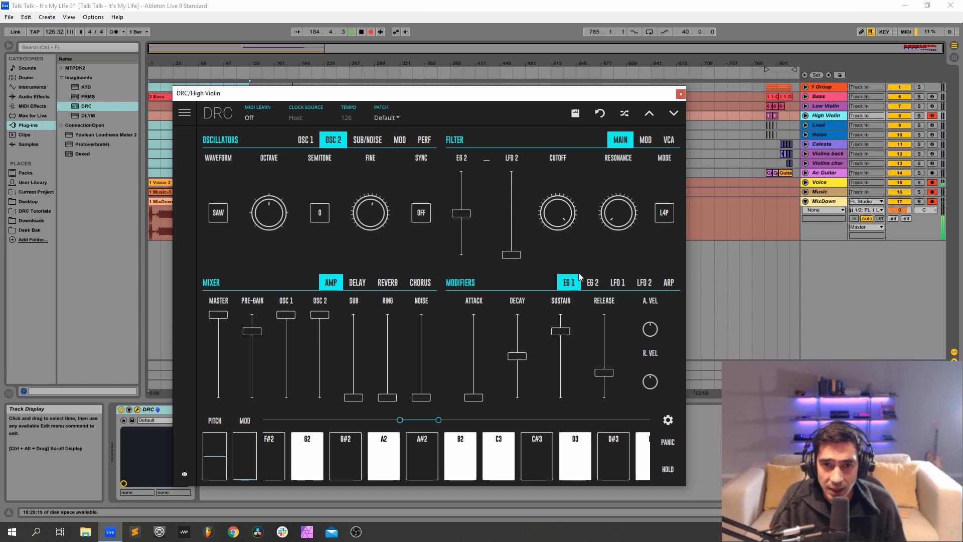
Raise the High Violin EG 1 attack to somewhat above halfway and its sustain to maximum, and check the EG 2 settings
{"action": "left_click", "coordinate": [476, 368]}
{"action": "left_click_drag", "start_coordinate": [476, 371], "coordinate": [524, 351]}
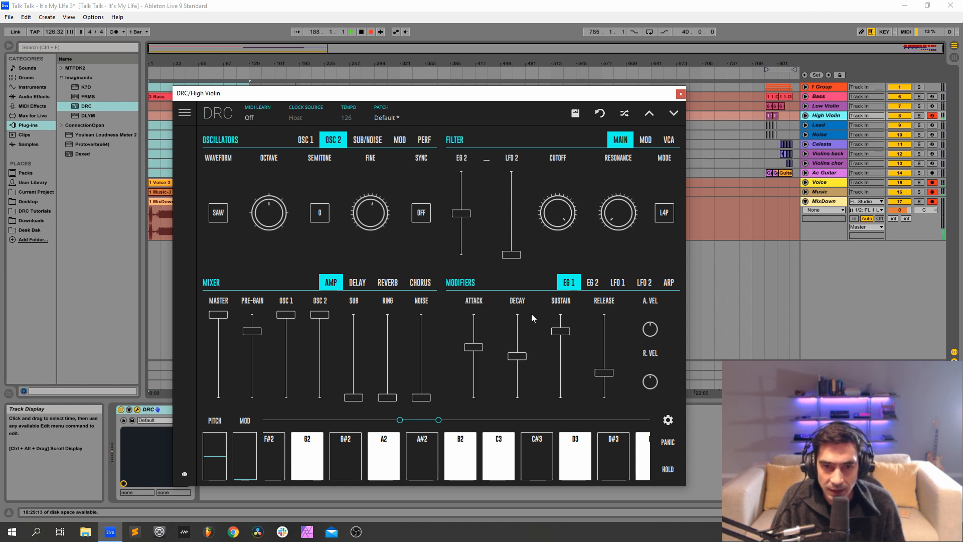
{"action": "left_click", "coordinate": [521, 302]}
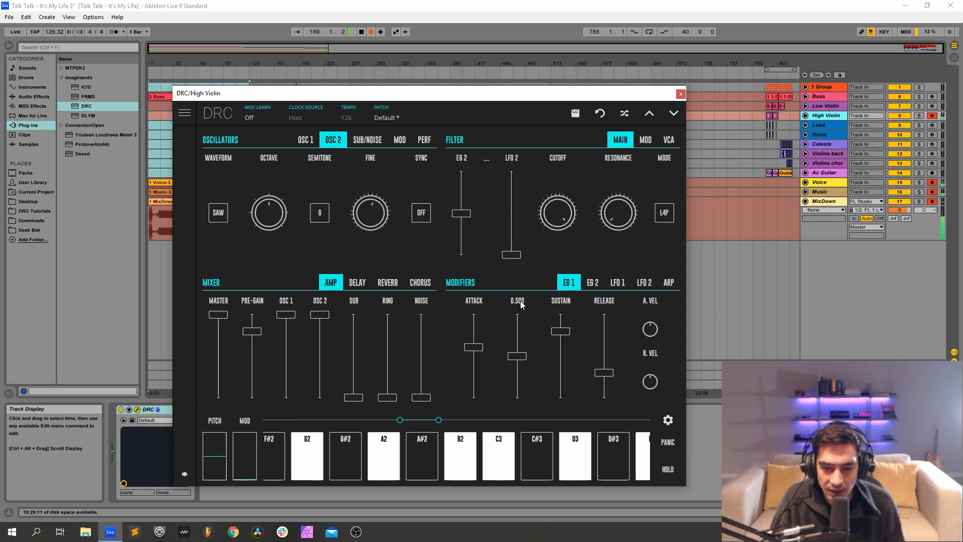
{"action": "left_click_drag", "start_coordinate": [556, 330], "coordinate": [560, 315]}
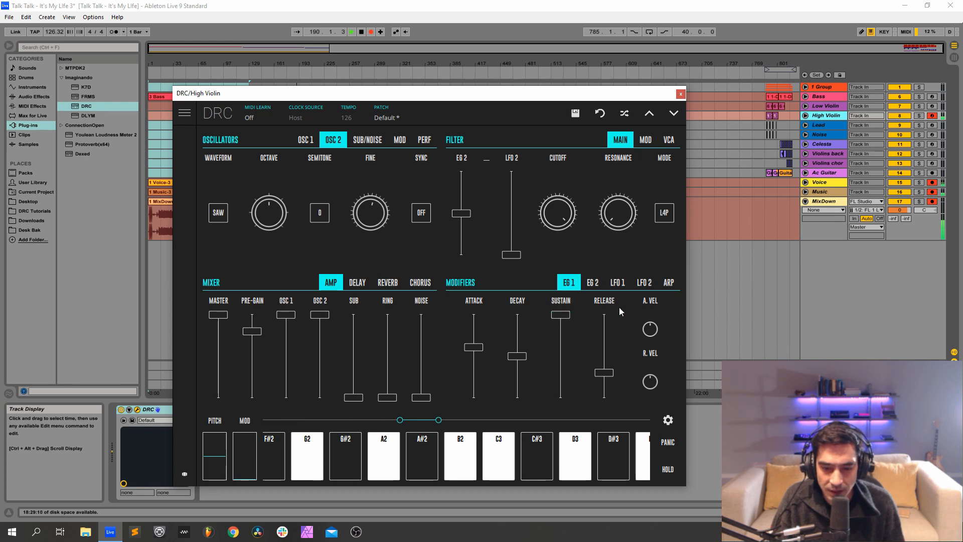
{"action": "left_click", "coordinate": [596, 284]}
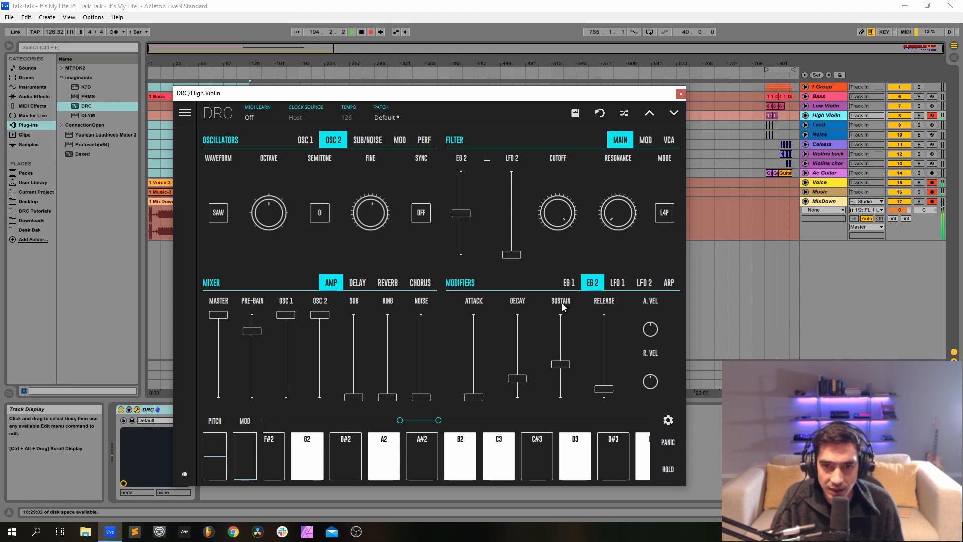
{"action": "mouse_move", "coordinate": [600, 302]}
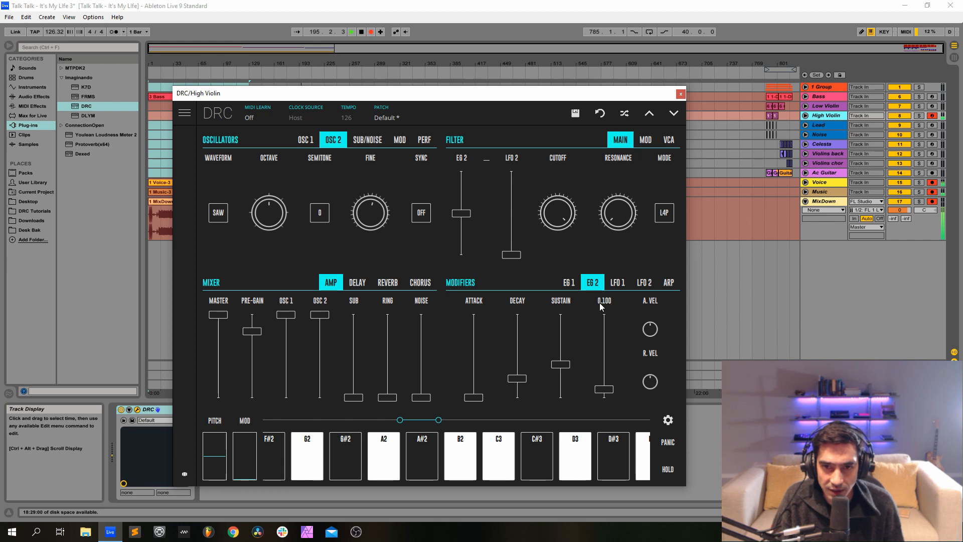
Raise the High Violin reverb amount to about a quarter and its decay to well above three quarters, closing the synth window
{"action": "left_click", "coordinate": [399, 284]}
{"action": "left_click_drag", "start_coordinate": [411, 396], "coordinate": [418, 380]}
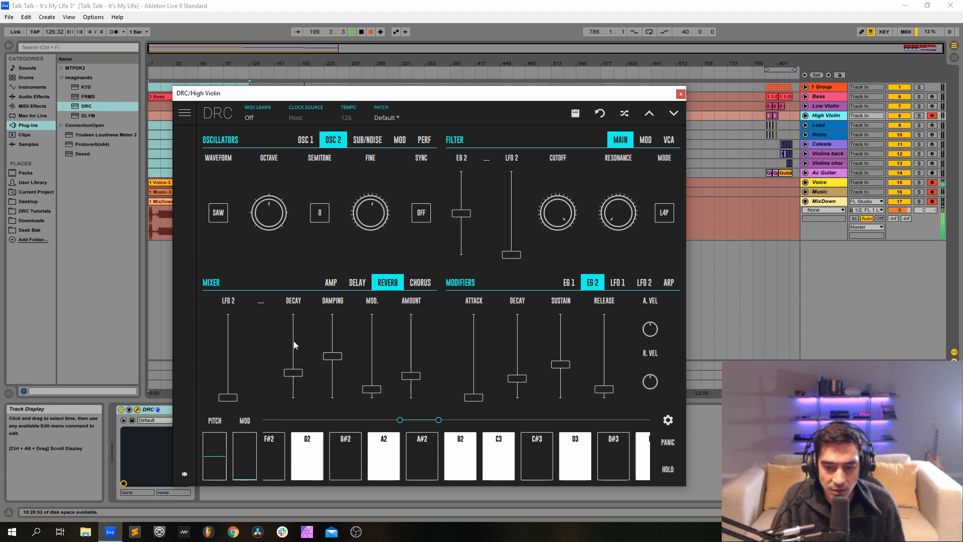
{"action": "left_click_drag", "start_coordinate": [293, 341], "coordinate": [329, 327]}
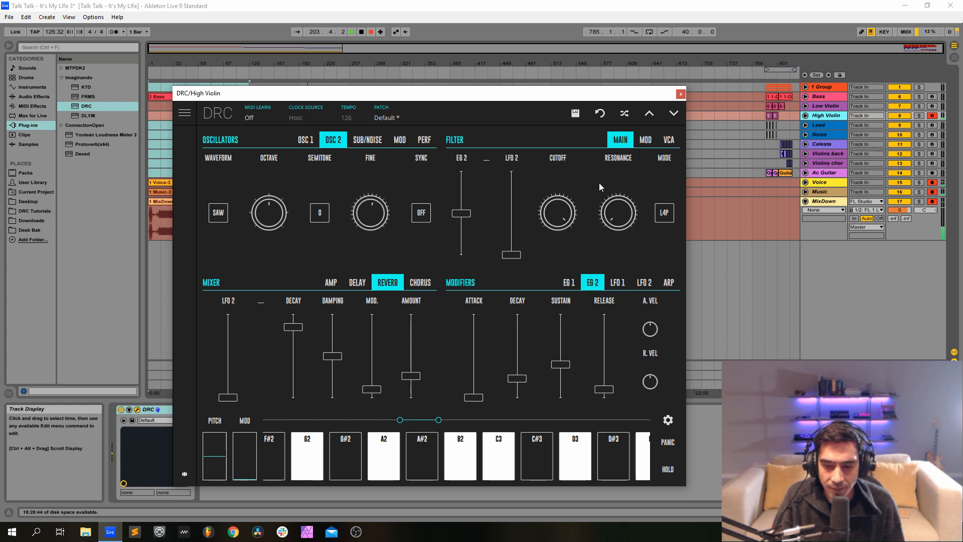
{"action": "left_click", "coordinate": [681, 94]}
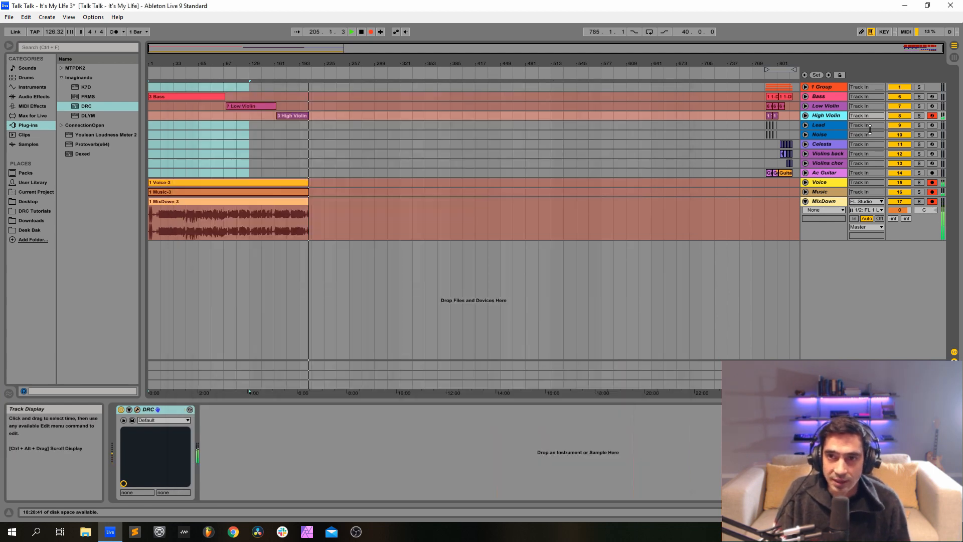
Arm the Lead track for recording, add the Noise track to play both together, and disarm Noise again
{"action": "left_click", "coordinate": [932, 125]}
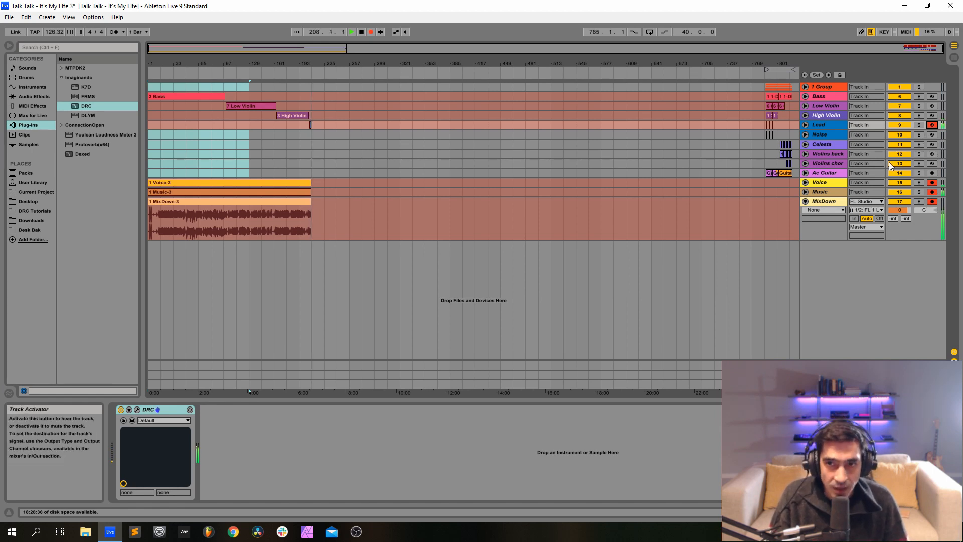
{"action": "left_click", "coordinate": [932, 135], "text": "ctrl"}
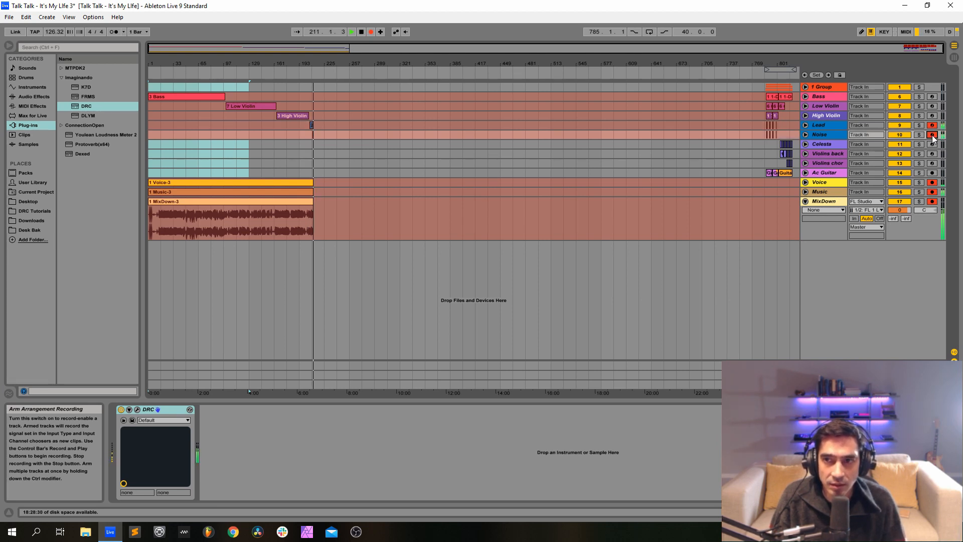
{"action": "left_click", "coordinate": [932, 134]}
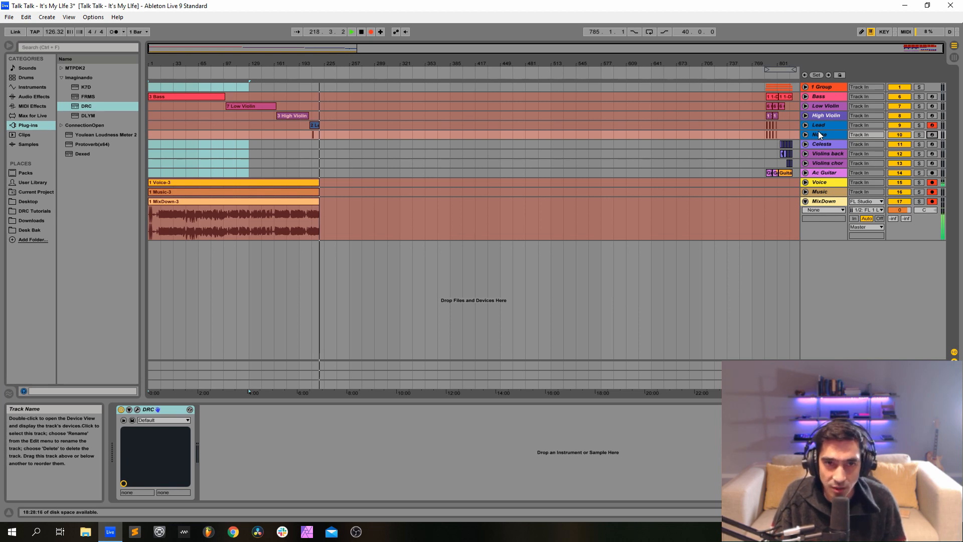
Open the Lead track's DRC synth and load the second Default factory patch
{"action": "left_click", "coordinate": [819, 125]}
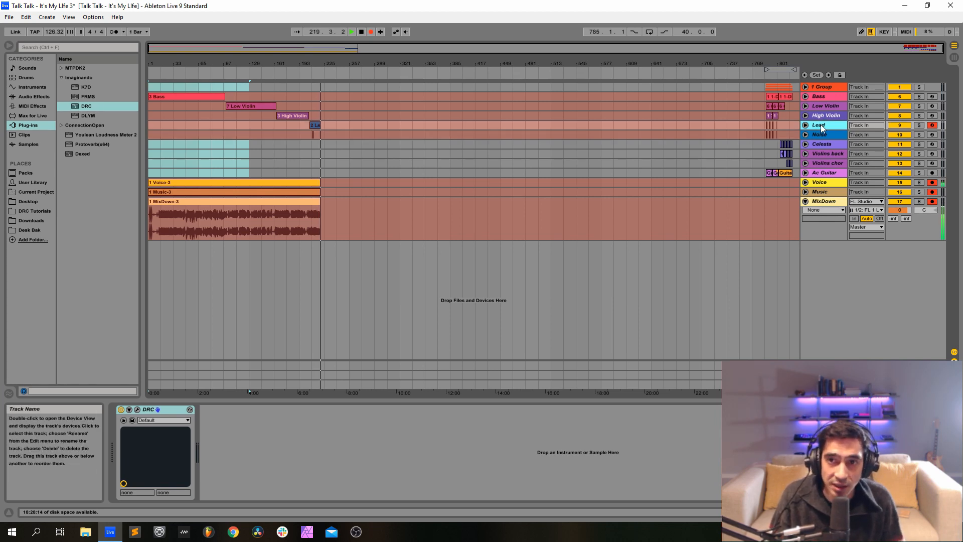
{"action": "left_click", "coordinate": [137, 410]}
{"action": "left_click", "coordinate": [407, 85]}
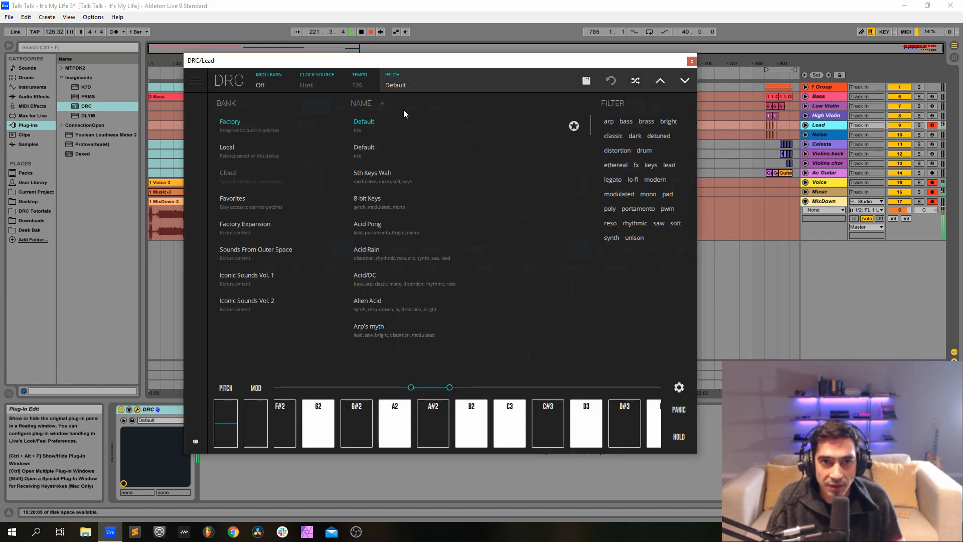
{"action": "left_click", "coordinate": [381, 154]}
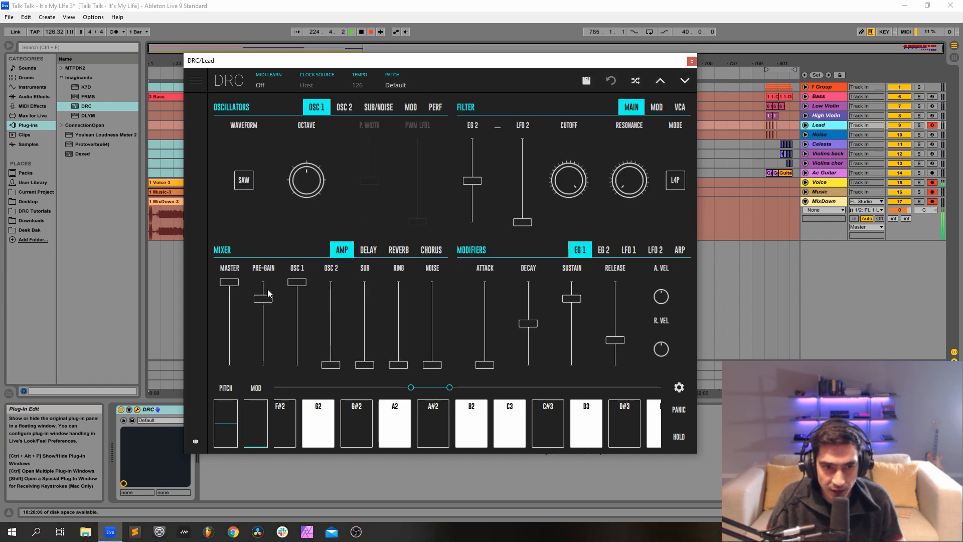
Raise the Lead pre-gain and OSC 2 level to maximum and lower the OSC 2 octave to its centre position
{"action": "left_click_drag", "start_coordinate": [269, 296], "coordinate": [268, 281]}
{"action": "left_click_drag", "start_coordinate": [331, 364], "coordinate": [331, 282]}
{"action": "left_click", "coordinate": [340, 107]}
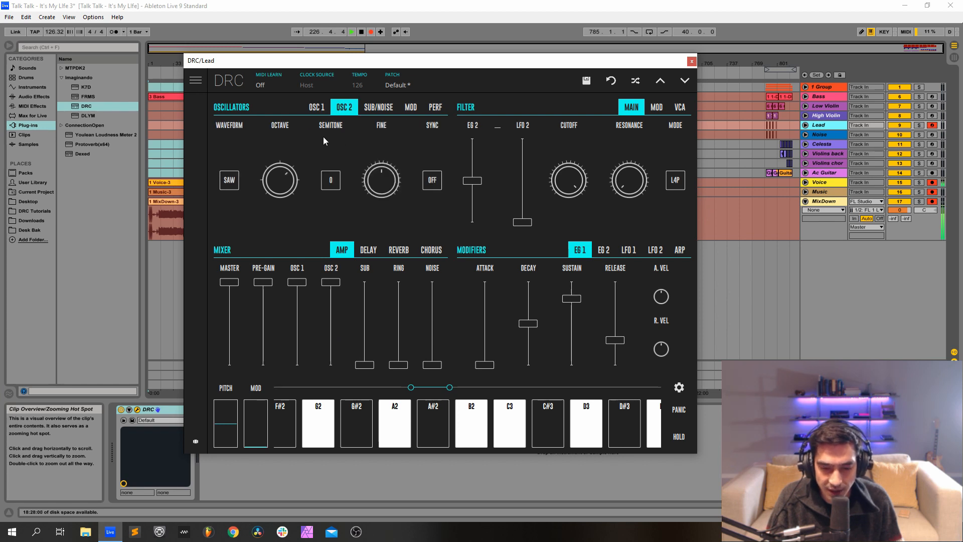
{"action": "left_click", "coordinate": [285, 180]}
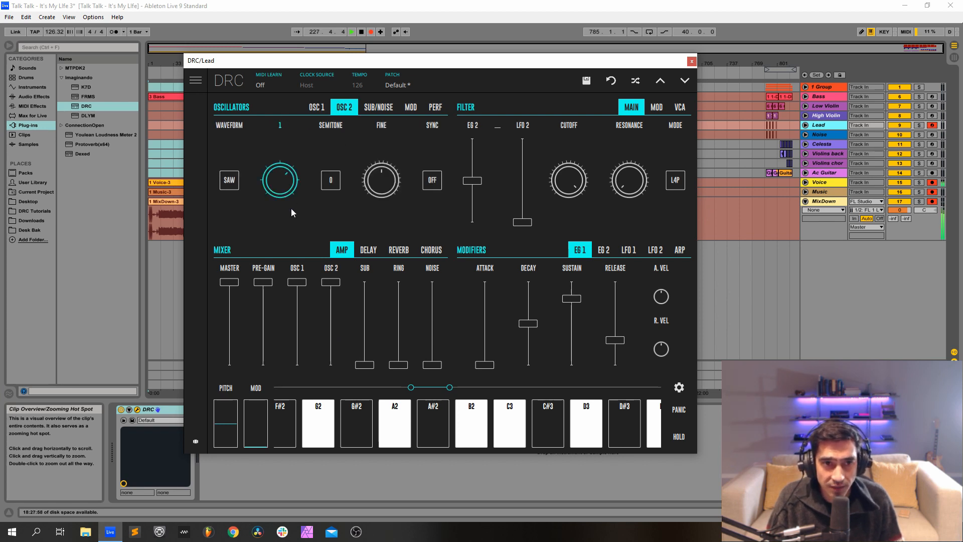
{"action": "left_click_drag", "start_coordinate": [292, 208], "coordinate": [292, 210]}
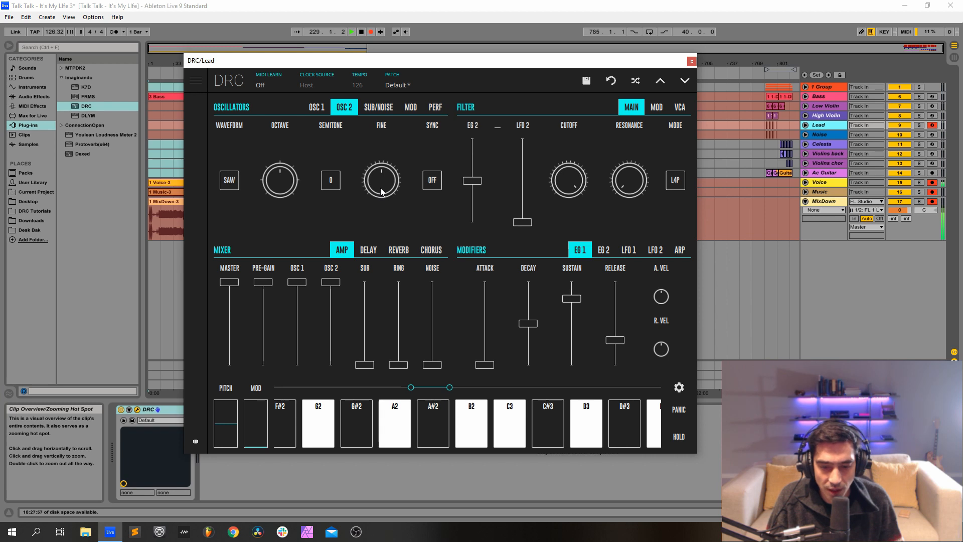
Detune OSC 2 upward with a fine value of about 0.13 and lower the Lead filter cutoff
{"action": "left_click_drag", "start_coordinate": [393, 189], "coordinate": [404, 182]}
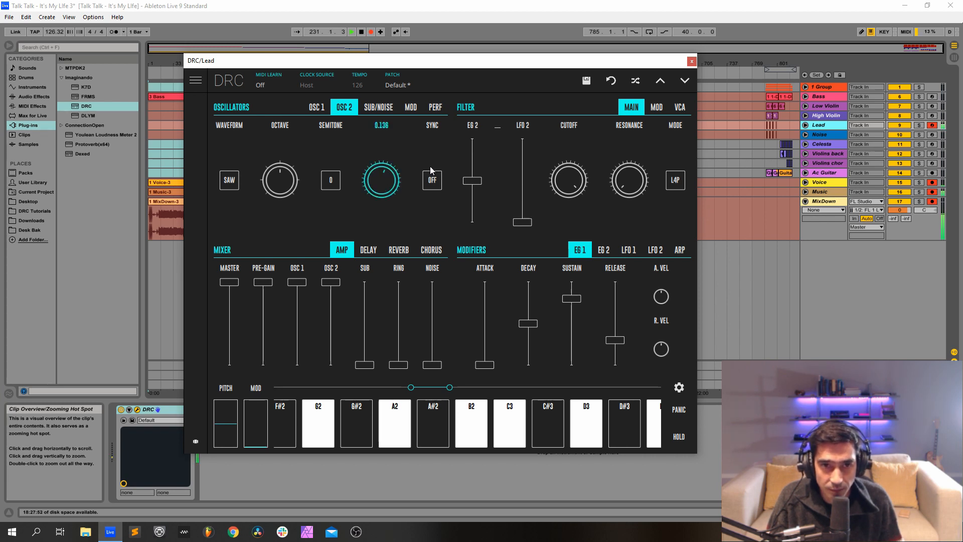
{"action": "left_click_drag", "start_coordinate": [429, 168], "coordinate": [429, 166]}
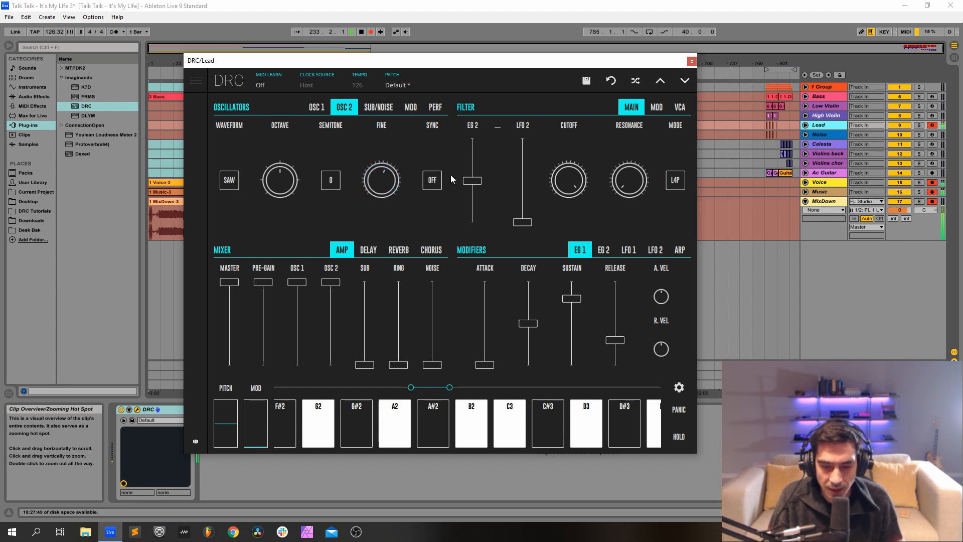
{"action": "left_click_drag", "start_coordinate": [566, 178], "coordinate": [653, 63]}
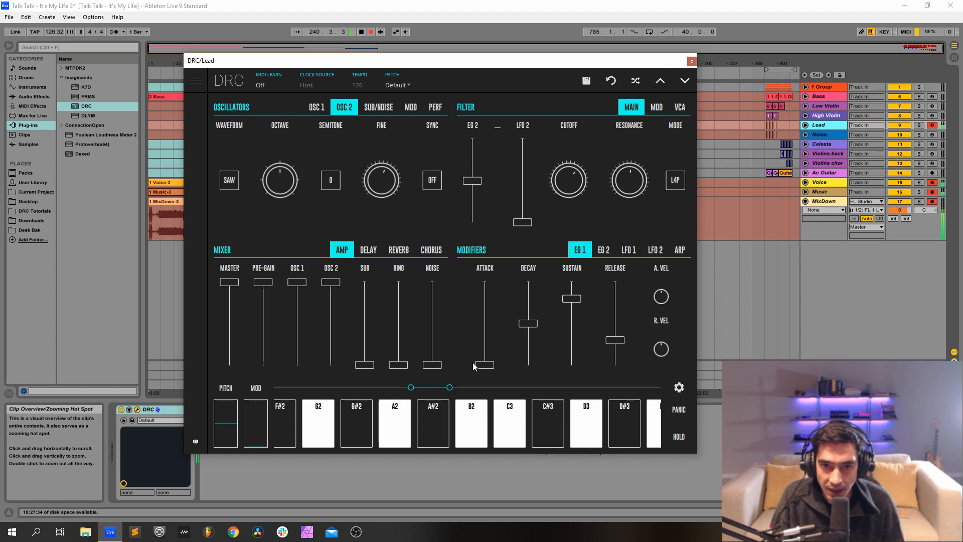
Raise the Lead EG 1 attack slightly above minimum and its release to a little above halfway
{"action": "left_click_drag", "start_coordinate": [486, 366], "coordinate": [487, 361]}
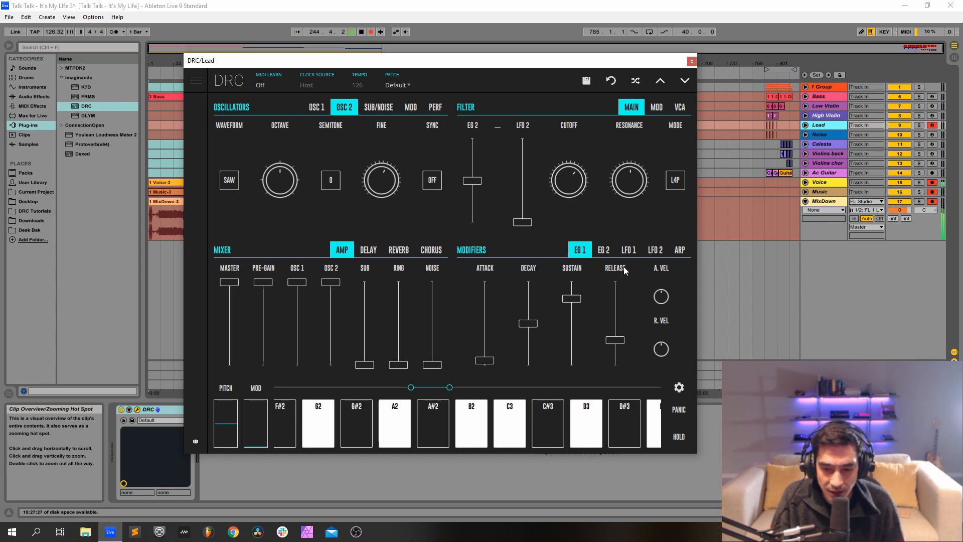
{"action": "mouse_move", "coordinate": [625, 271]}
{"action": "left_click_drag", "start_coordinate": [627, 344], "coordinate": [631, 318]}
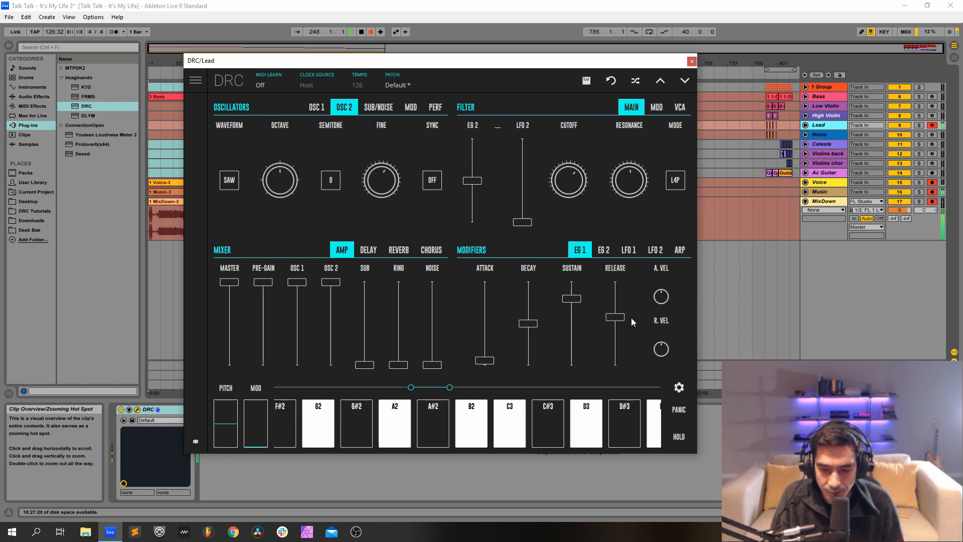
Raise the Lead EG 2 attack to about one sixth and check its decay, sustain and release
{"action": "left_click", "coordinate": [604, 249]}
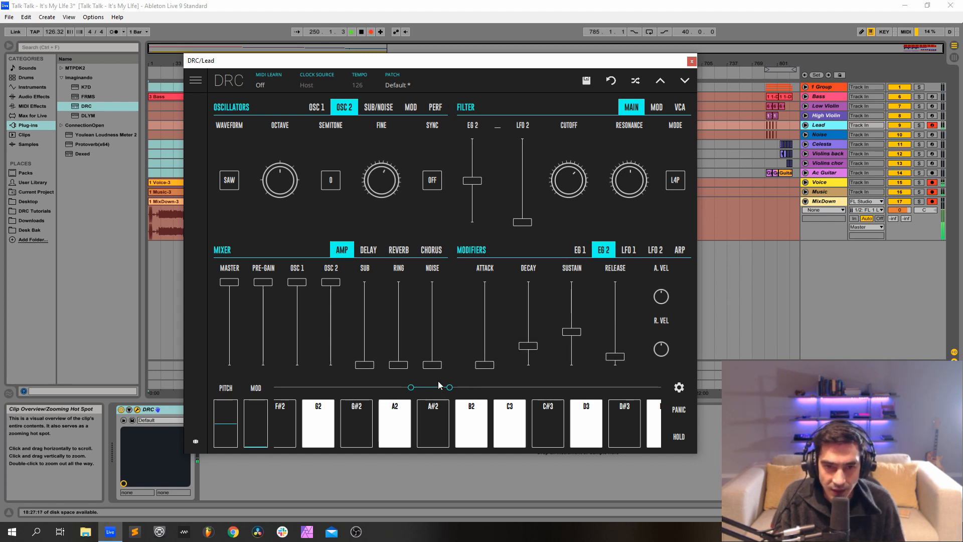
{"action": "left_click_drag", "start_coordinate": [483, 364], "coordinate": [498, 351]}
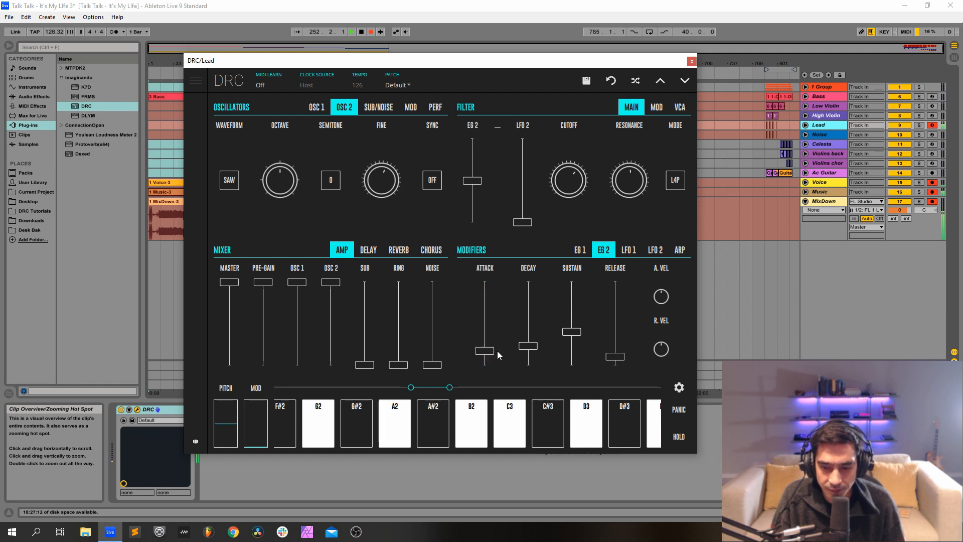
{"action": "mouse_move", "coordinate": [532, 271]}
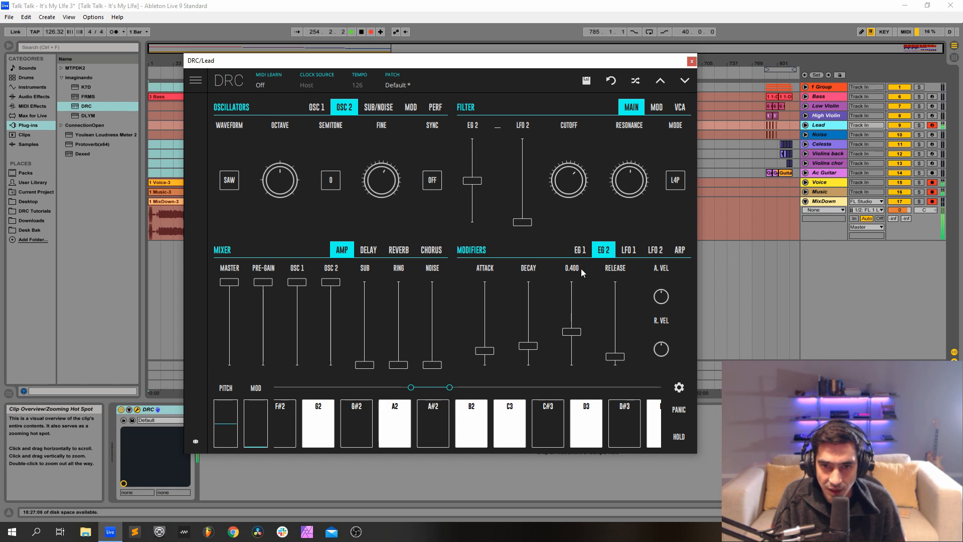
{"action": "mouse_move", "coordinate": [612, 272]}
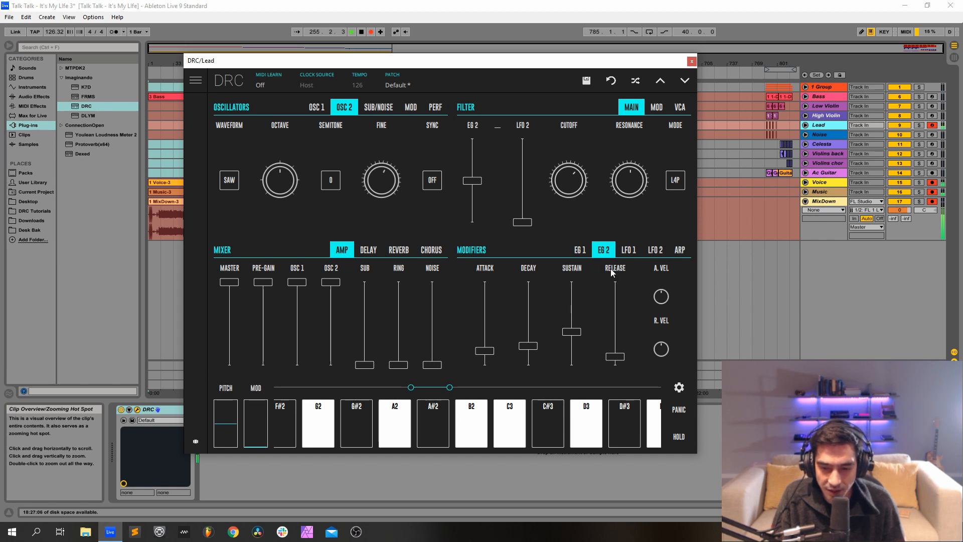
Raise the Lead reverb amount to somewhat above a third and its decay to about 0.8, closing the synth window
{"action": "left_click", "coordinate": [397, 251]}
{"action": "left_click_drag", "start_coordinate": [423, 339], "coordinate": [432, 334]}
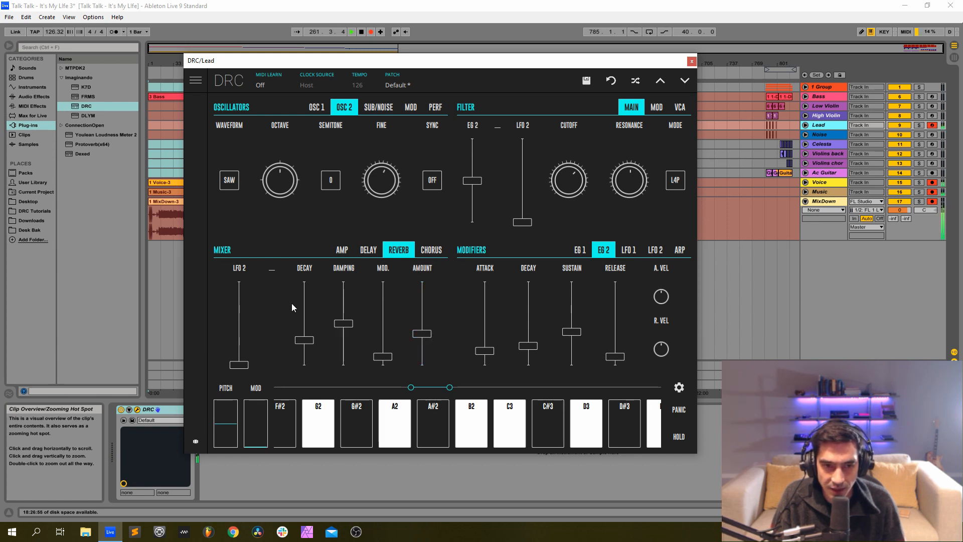
{"action": "left_click_drag", "start_coordinate": [304, 309], "coordinate": [324, 300]}
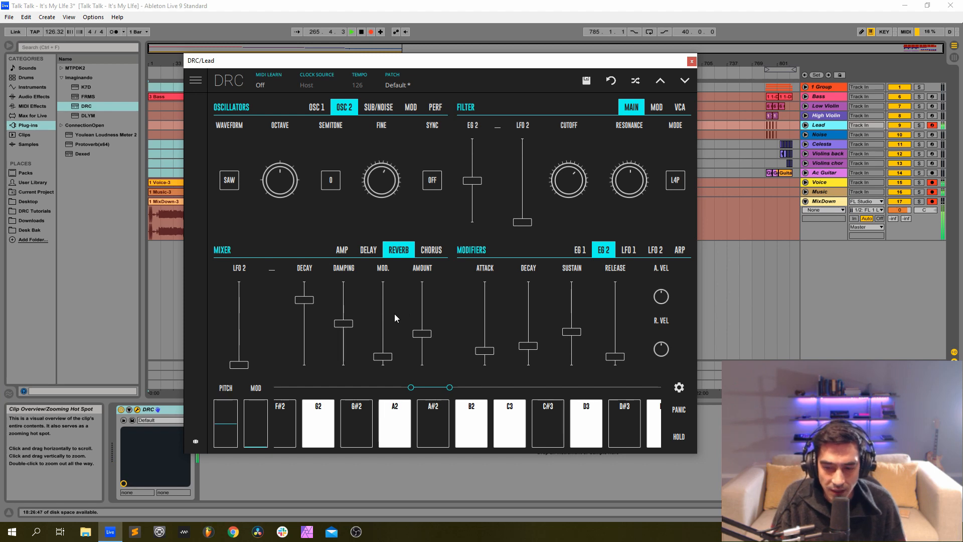
{"action": "left_click", "coordinate": [691, 62]}
Arm the Noise track for recording, open its DRC synth and load the second Default factory patch
{"action": "left_click", "coordinate": [933, 135]}
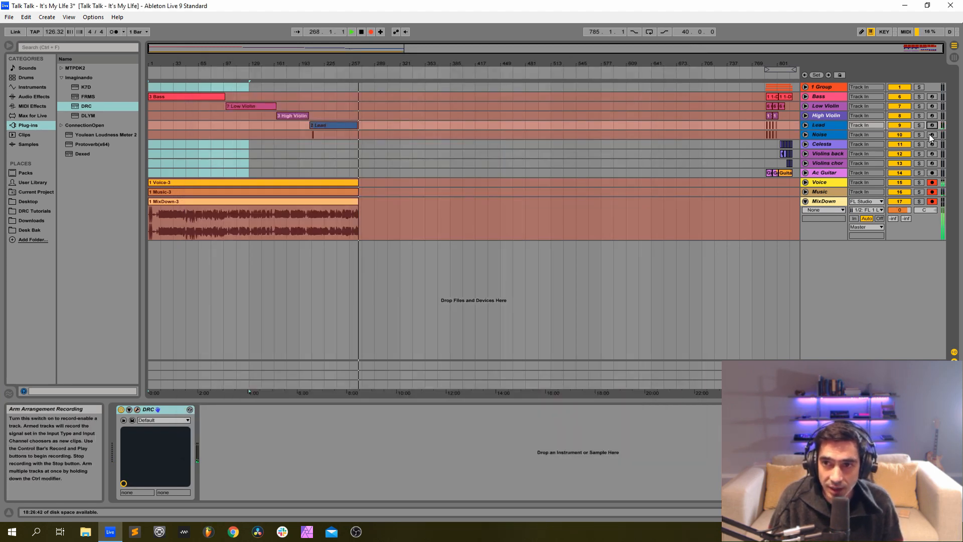
{"action": "left_click", "coordinate": [826, 136]}
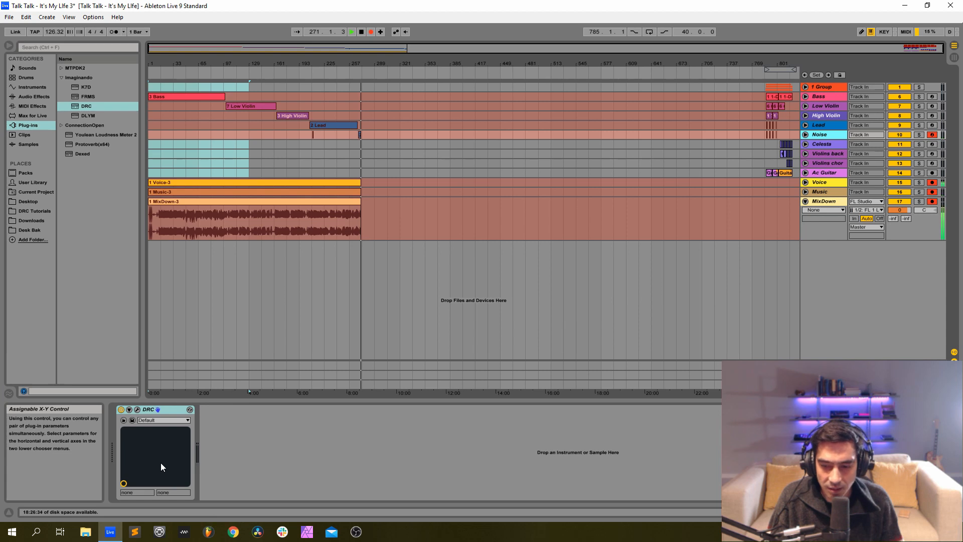
{"action": "left_click", "coordinate": [135, 410]}
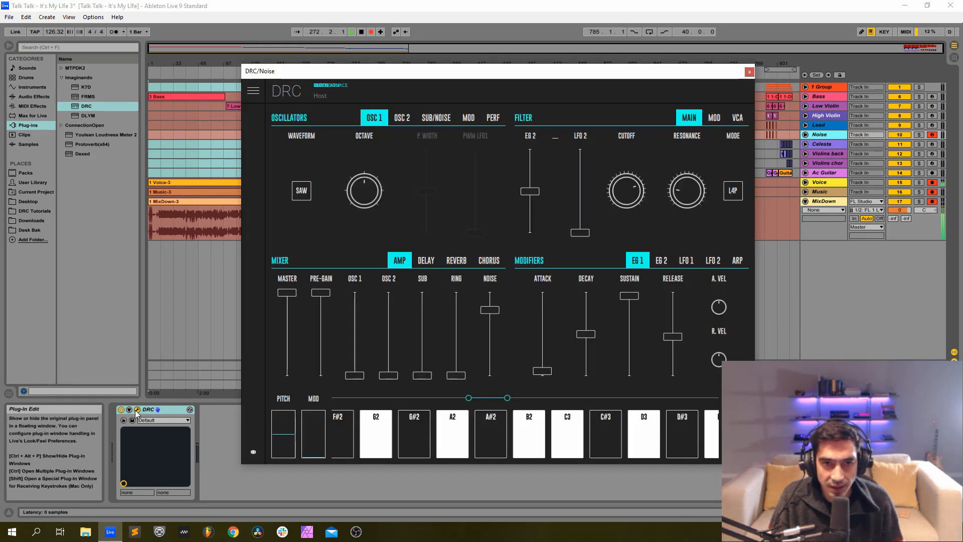
{"action": "left_click", "coordinate": [479, 100]}
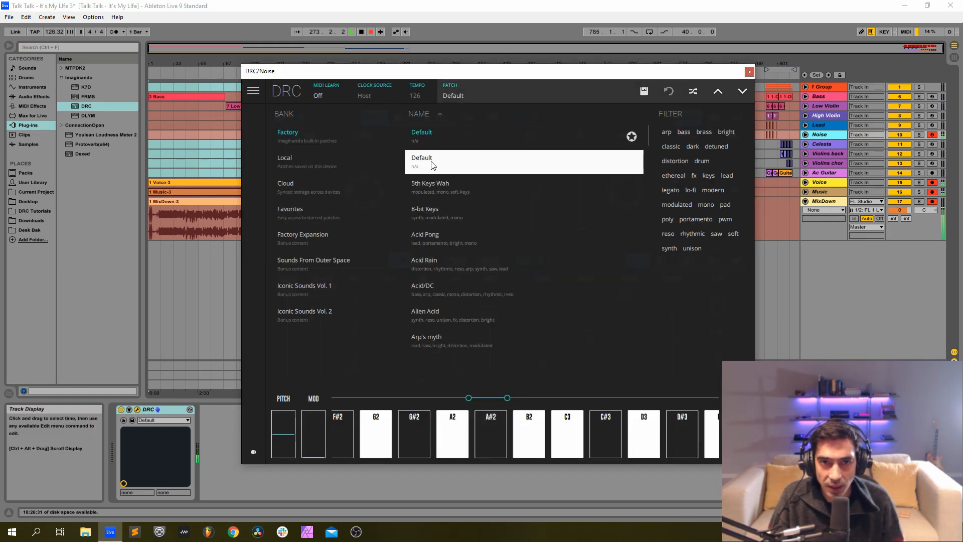
{"action": "left_click_drag", "start_coordinate": [480, 74], "coordinate": [407, 68]}
{"action": "left_click", "coordinate": [406, 86]}
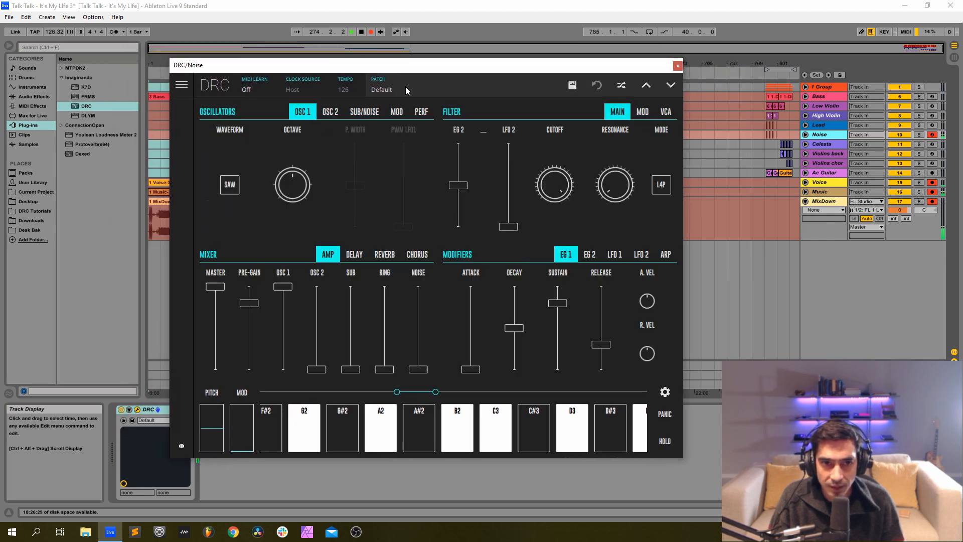
Lower the Noise patch's OSC 1 level to minimum and raise its noise level and pre-gain to maximum
{"action": "left_click_drag", "start_coordinate": [281, 290], "coordinate": [283, 370]}
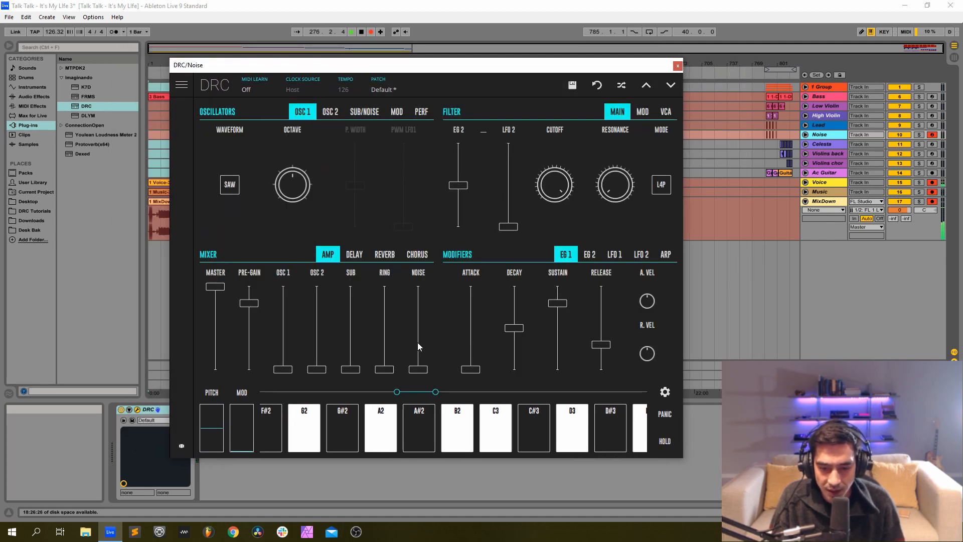
{"action": "left_click_drag", "start_coordinate": [417, 341], "coordinate": [335, 260]}
{"action": "left_click_drag", "start_coordinate": [249, 290], "coordinate": [249, 285]}
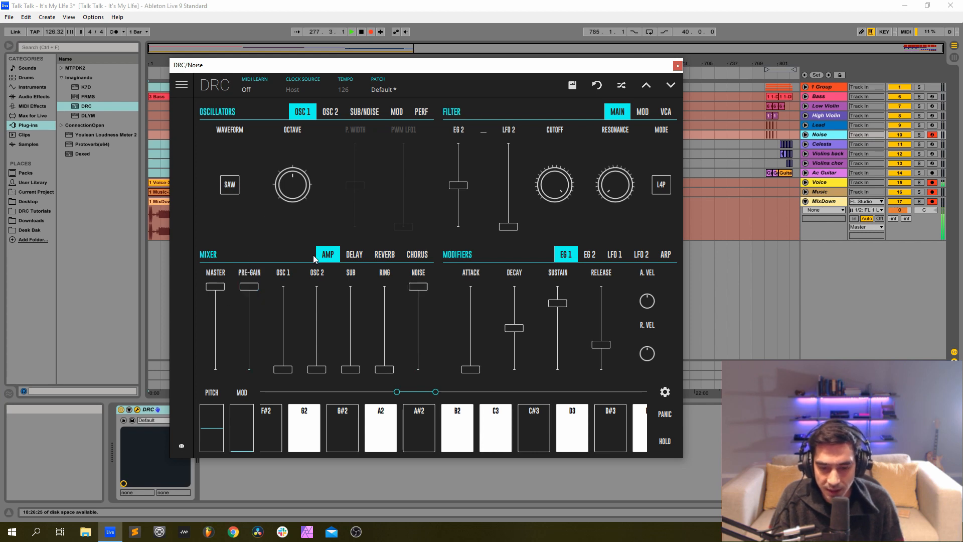
Lower the Noise filter cutoff to roughly three quarters and raise its resonance to about 0.18
{"action": "left_click", "coordinate": [552, 179]}
{"action": "left_click_drag", "start_coordinate": [553, 234], "coordinate": [557, 247]}
{"action": "left_click_drag", "start_coordinate": [621, 177], "coordinate": [624, 154]}
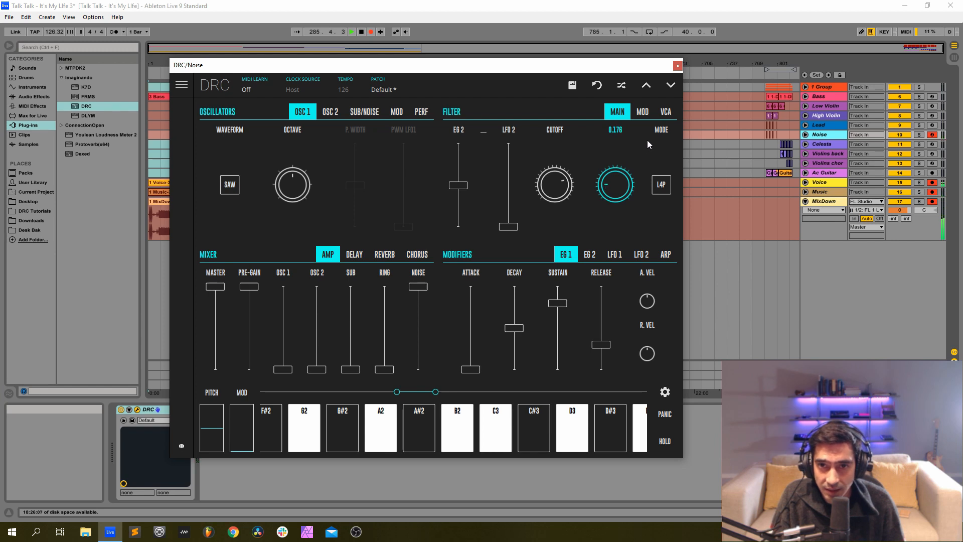
{"action": "left_click_drag", "start_coordinate": [650, 140], "coordinate": [650, 140]}
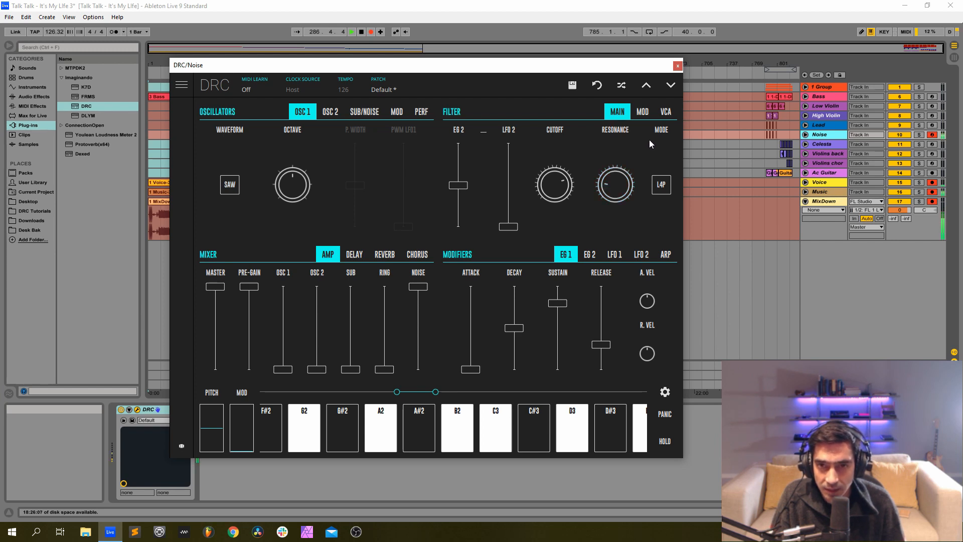
{"action": "left_click_drag", "start_coordinate": [615, 185], "coordinate": [617, 190]}
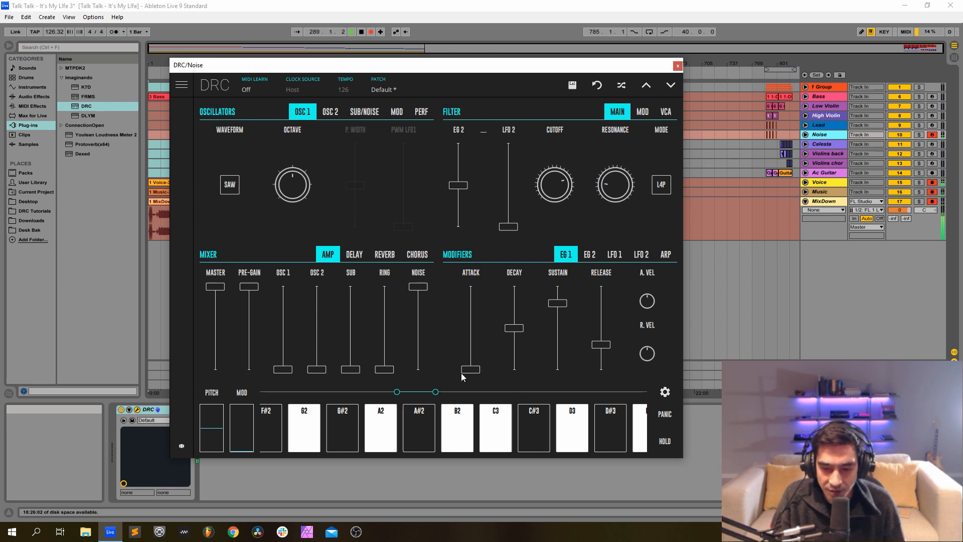
Set the Noise EG 1 attack slightly above minimum, its sustain to about 0.95 and its release to just below halfway
{"action": "left_click_drag", "start_coordinate": [466, 368], "coordinate": [477, 368]}
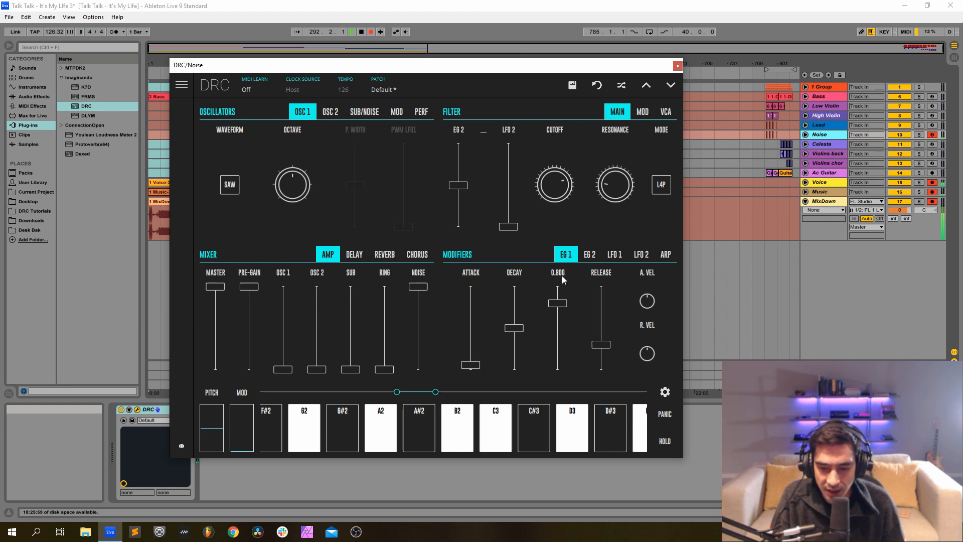
{"action": "left_click_drag", "start_coordinate": [557, 303], "coordinate": [570, 300]}
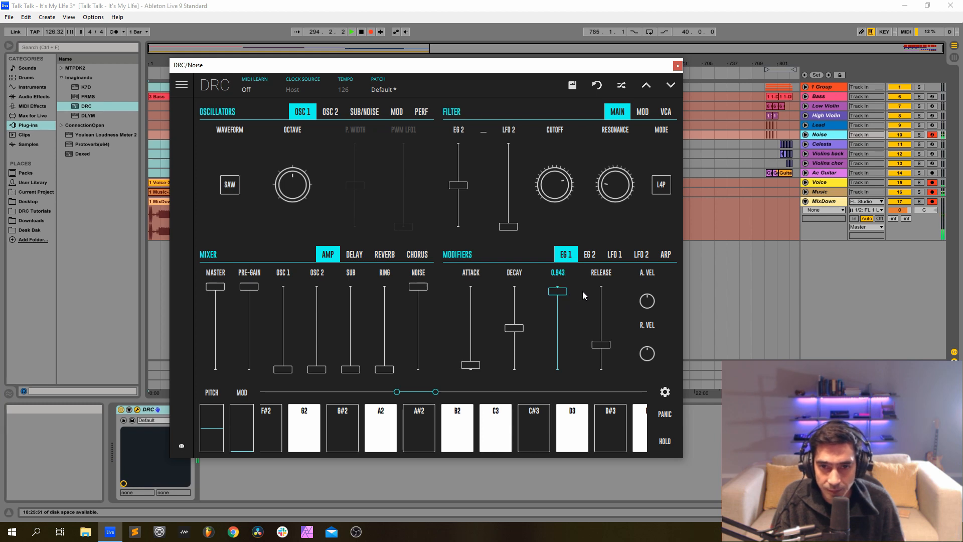
{"action": "left_click_drag", "start_coordinate": [586, 295], "coordinate": [586, 295]}
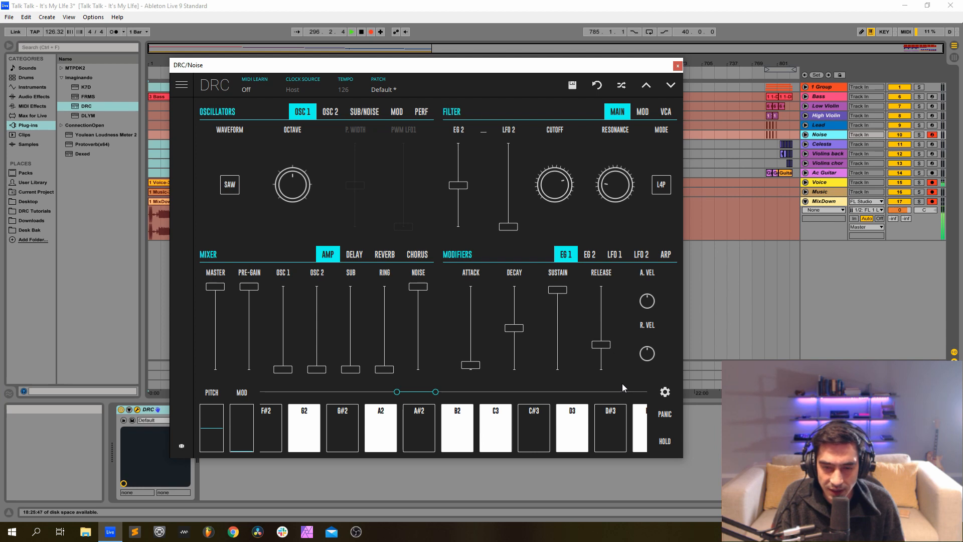
{"action": "left_click_drag", "start_coordinate": [613, 357], "coordinate": [630, 335]}
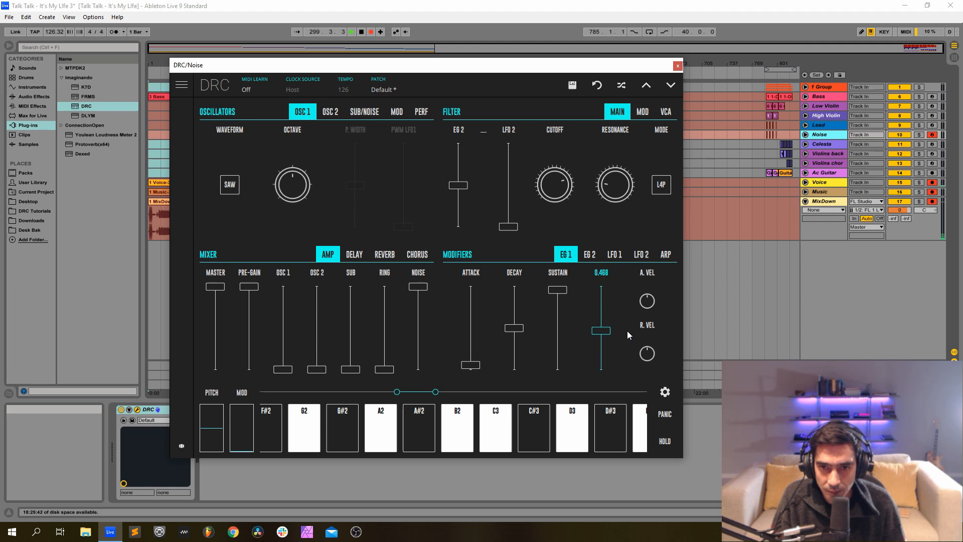
Raise the Noise EG 2 attack to about one sixth and check its other envelope settings
{"action": "left_click", "coordinate": [585, 254]}
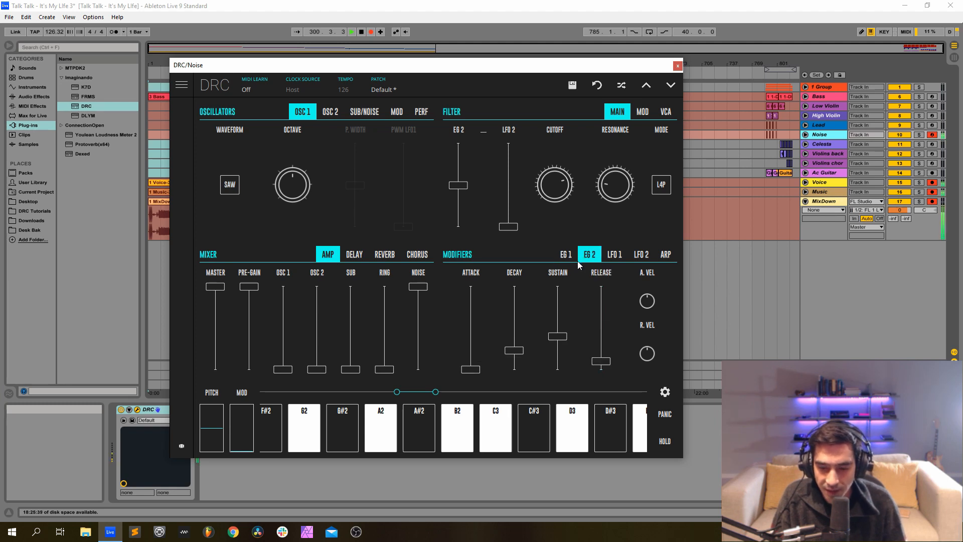
{"action": "left_click_drag", "start_coordinate": [471, 370], "coordinate": [498, 355]}
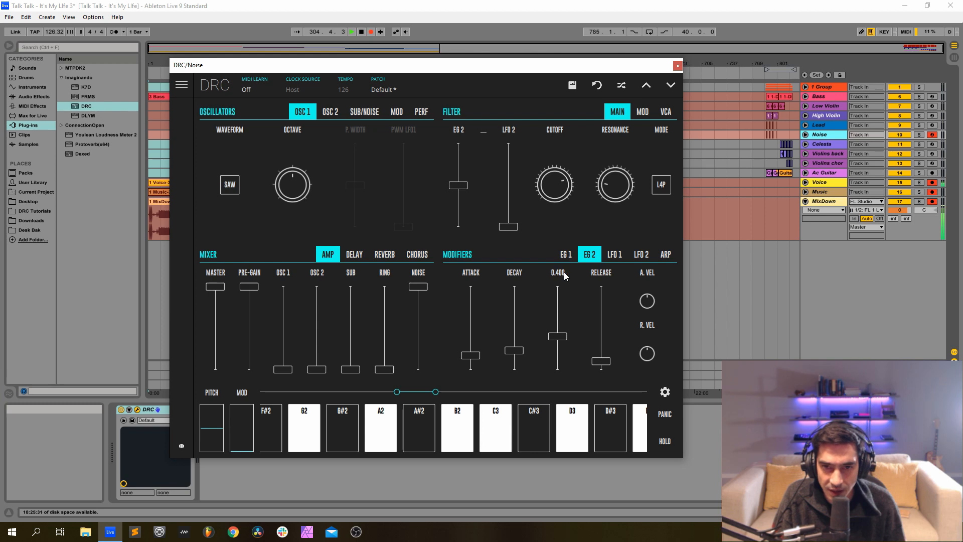
{"action": "mouse_move", "coordinate": [604, 273]}
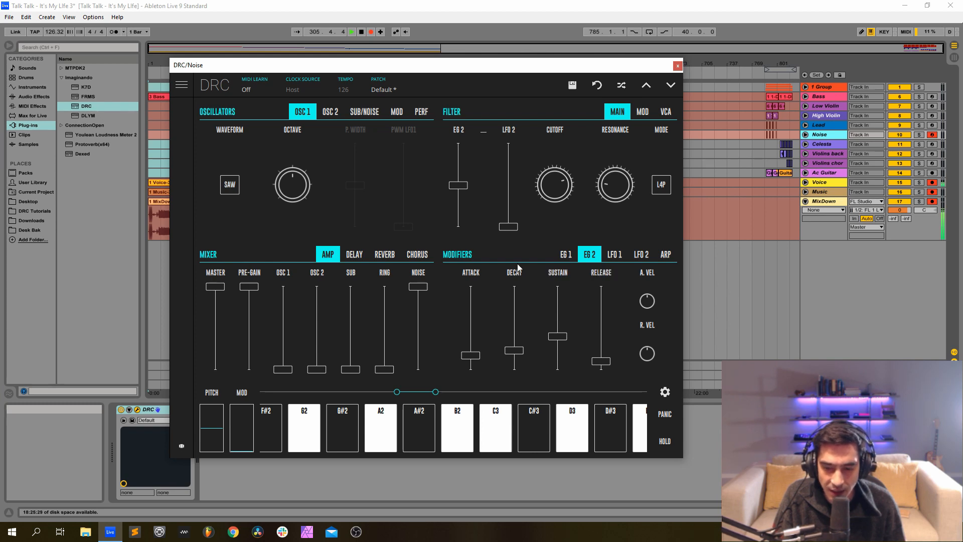
Raise the Noise reverb amount to about a quarter and its decay to somewhat above 0.6
{"action": "left_click", "coordinate": [386, 255]}
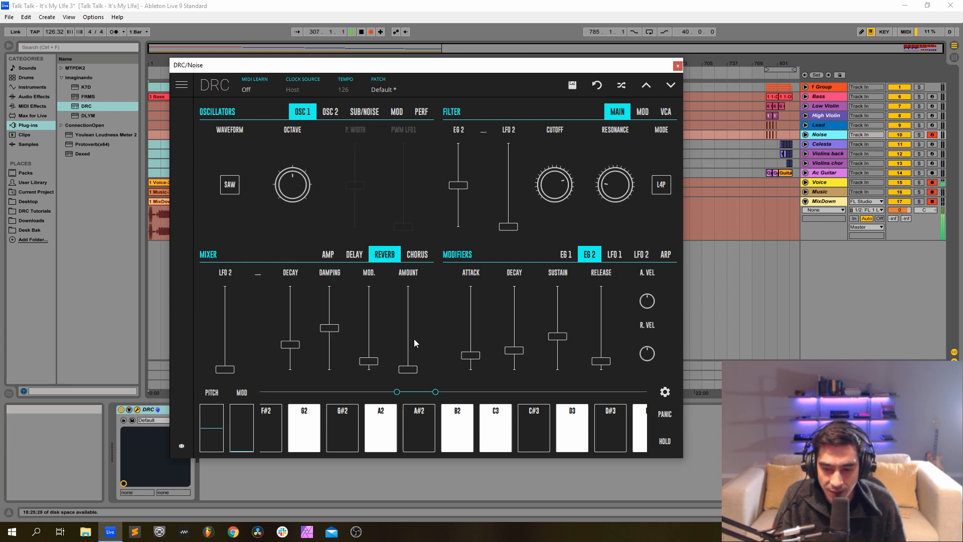
{"action": "mouse_move", "coordinate": [411, 371]}
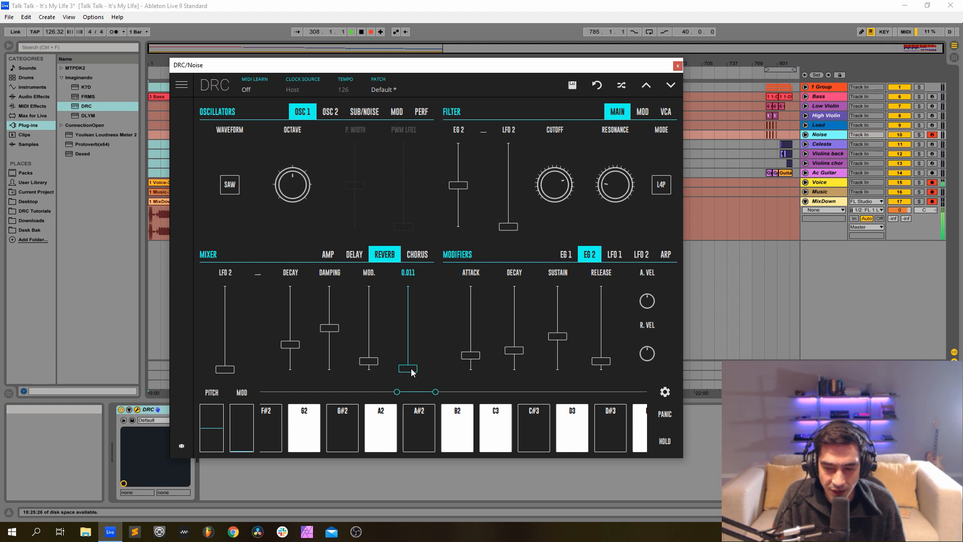
{"action": "left_click_drag", "start_coordinate": [411, 370], "coordinate": [420, 355]}
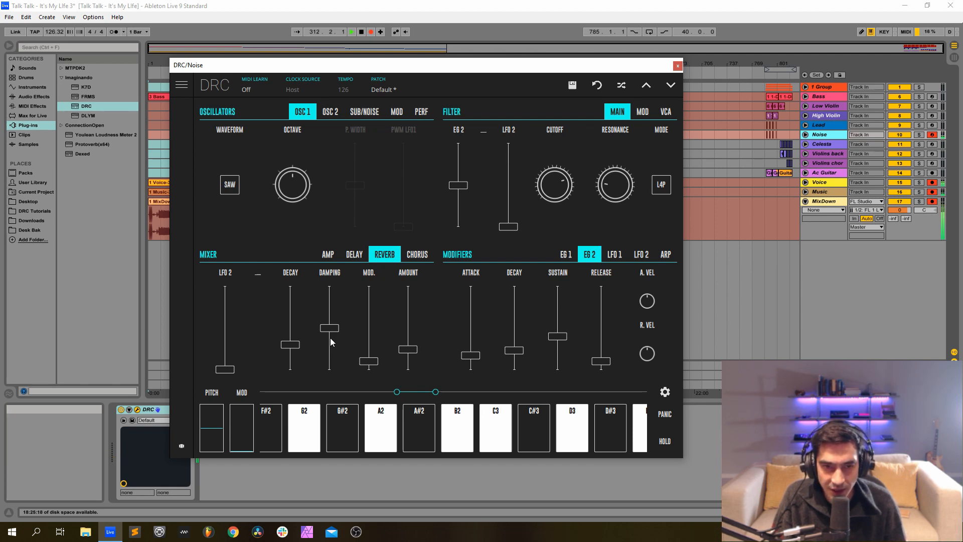
{"action": "left_click_drag", "start_coordinate": [290, 345], "coordinate": [291, 317]}
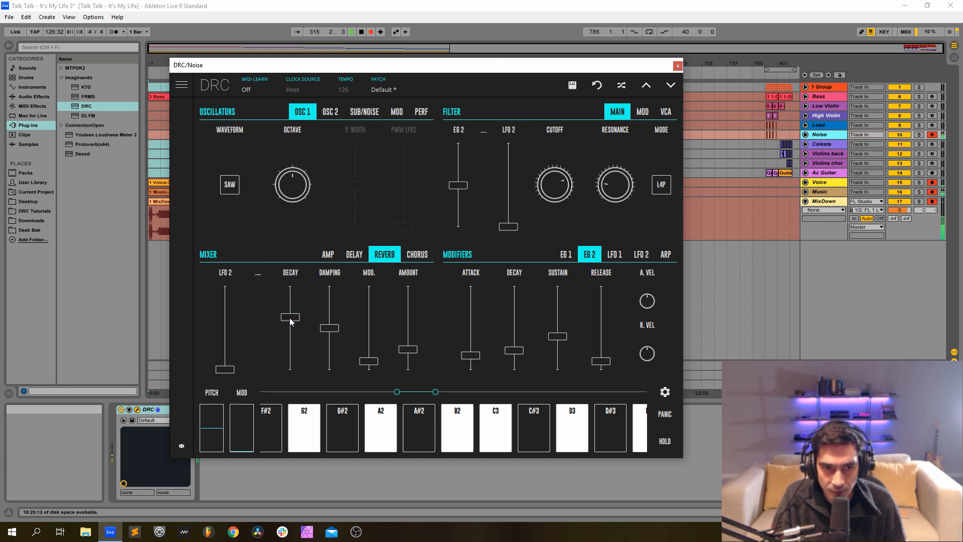
Disarm the Noise track, and select and arm the Celesta track for recording
{"action": "left_click", "coordinate": [934, 125]}
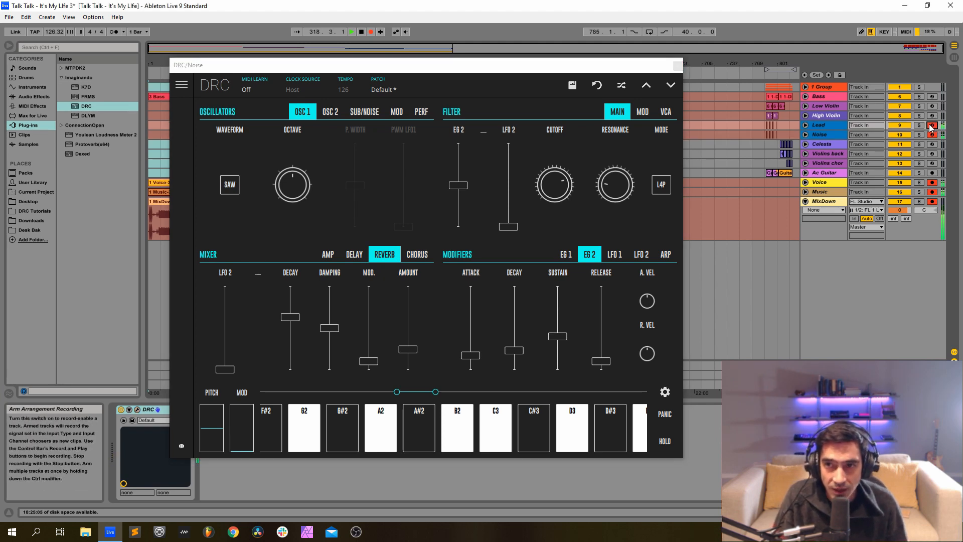
{"action": "left_click", "coordinate": [932, 126]}
{"action": "left_click", "coordinate": [932, 135]}
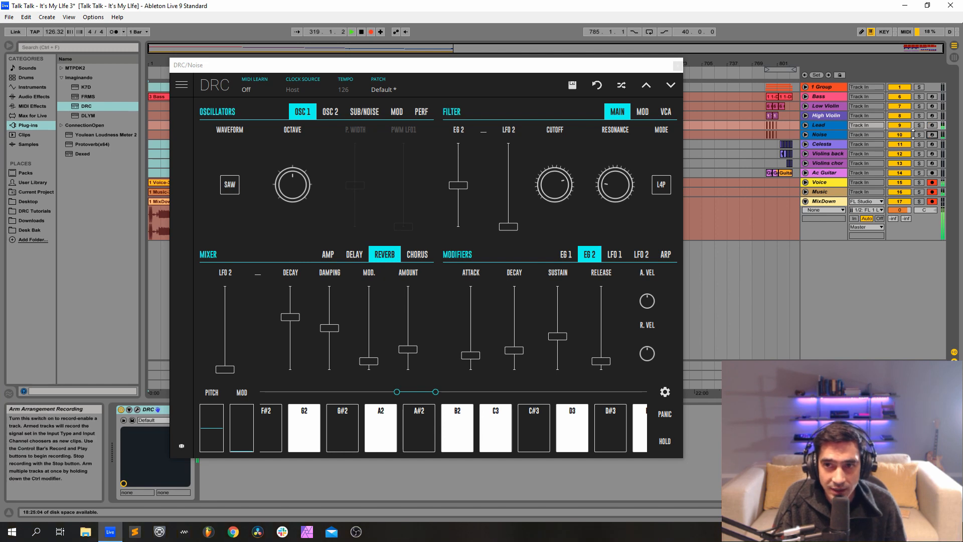
{"action": "left_click", "coordinate": [824, 145]}
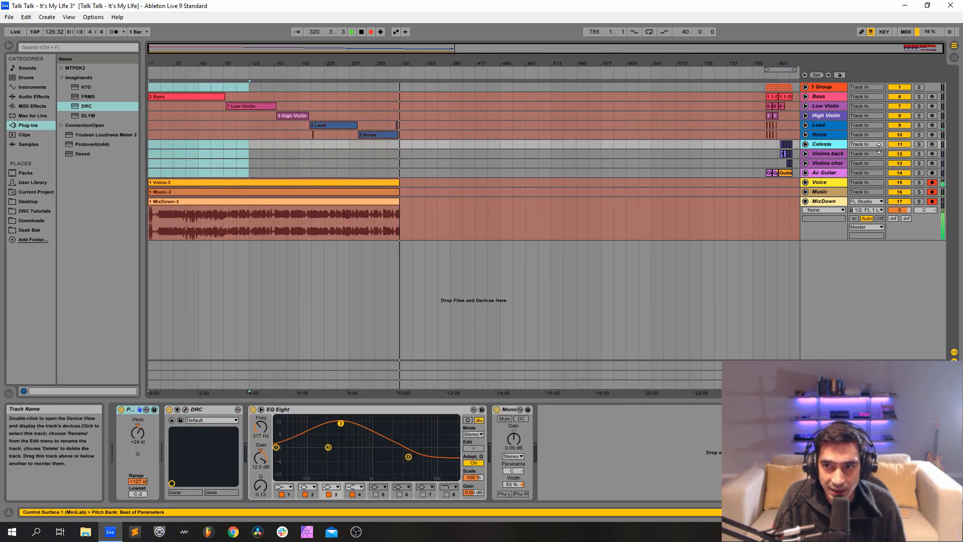
{"action": "left_click", "coordinate": [932, 144]}
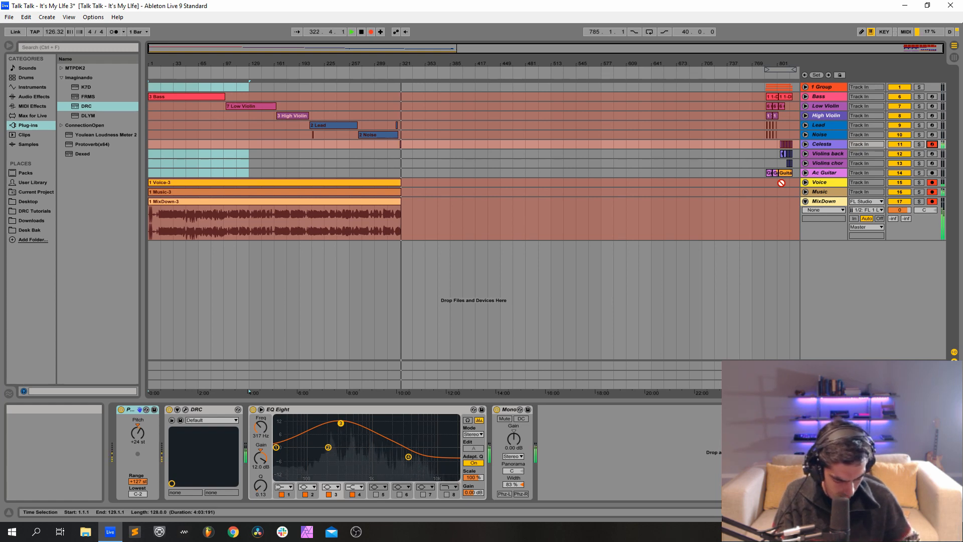
Bypass the Celesta track's Mono and EQ Eight devices and open its DRC synth on the Default patch
{"action": "left_click", "coordinate": [496, 410]}
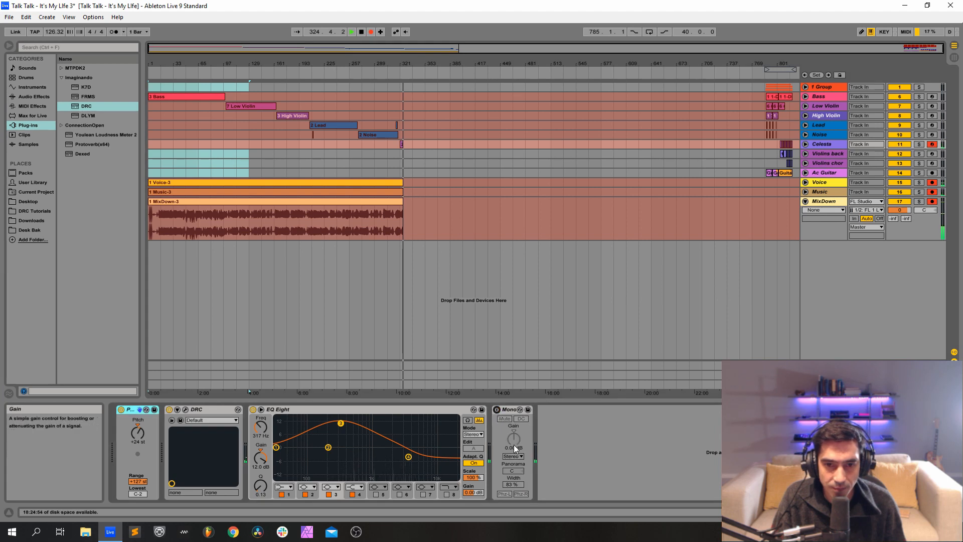
{"action": "left_click", "coordinate": [253, 410]}
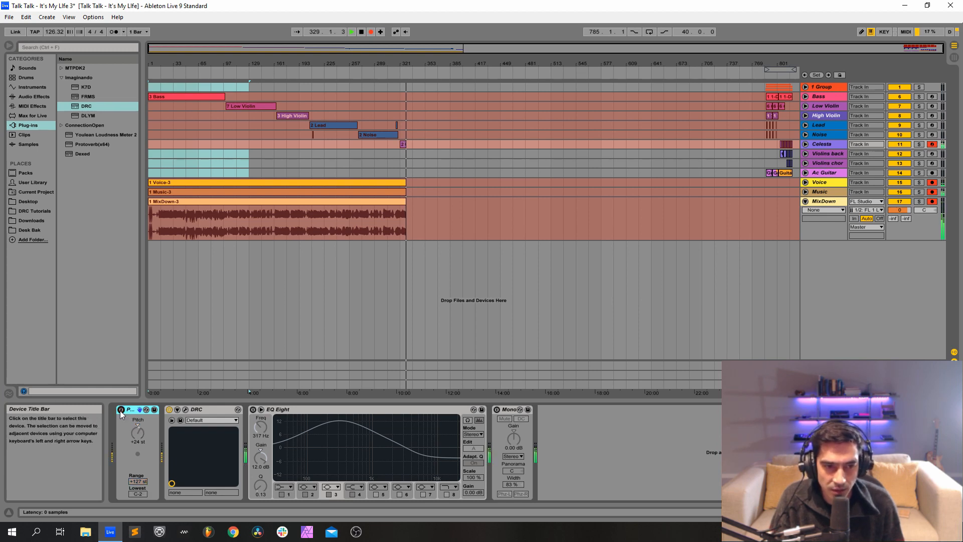
{"action": "left_click", "coordinate": [185, 409]}
{"action": "left_click_drag", "start_coordinate": [428, 118], "coordinate": [369, 78]}
{"action": "left_click", "coordinate": [410, 103]}
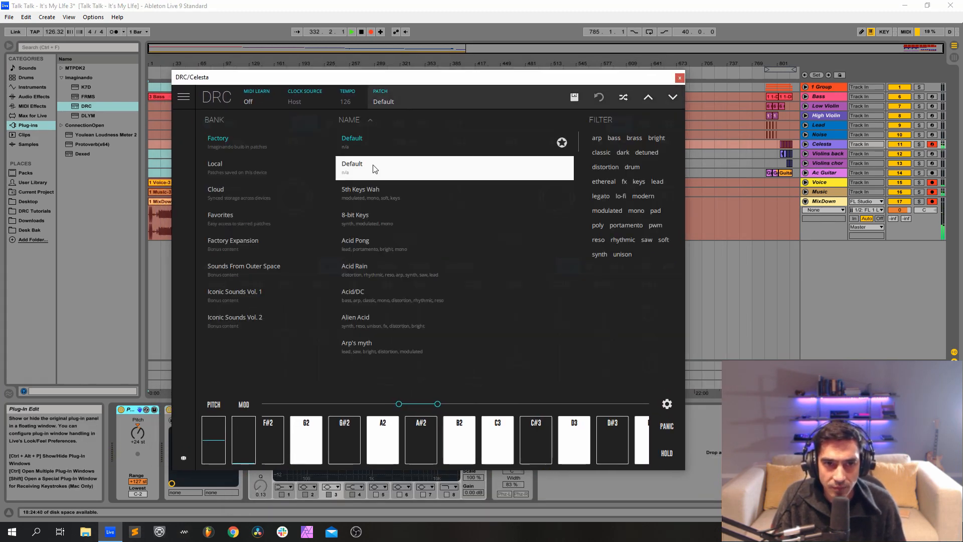
{"action": "left_click", "coordinate": [409, 102]}
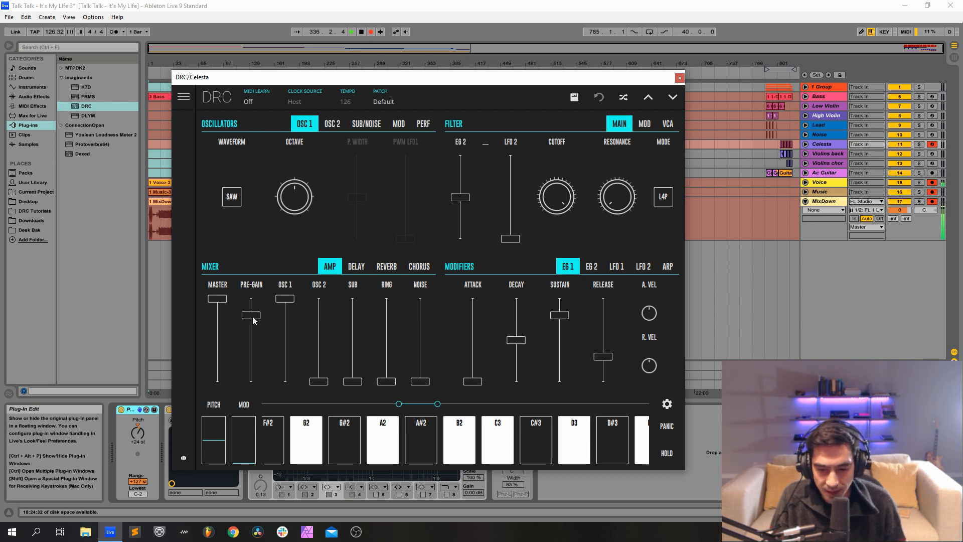
Raise the Celesta pre-gain to about 0.85 and set the Osc 1, Osc 2 and Sub levels to slightly over half
{"action": "left_click_drag", "start_coordinate": [255, 316], "coordinate": [262, 312]}
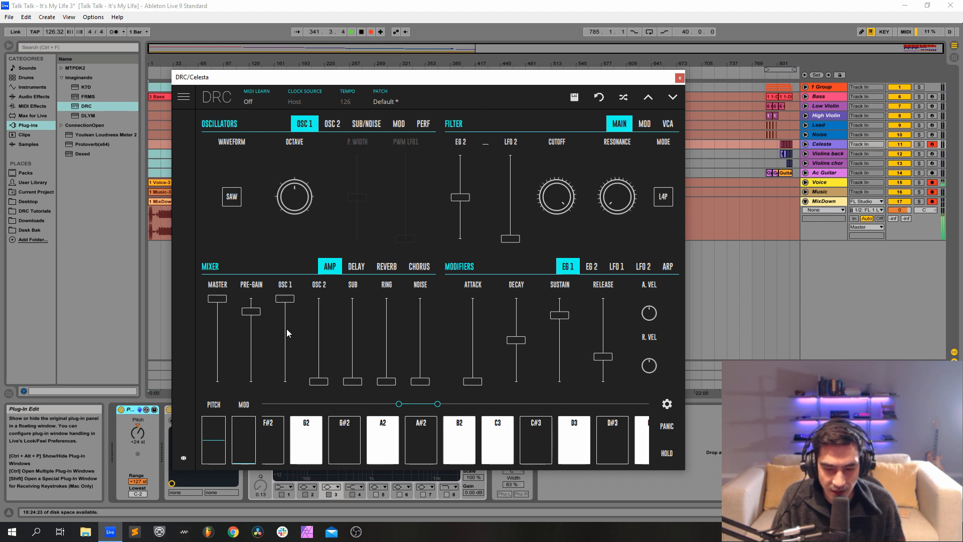
{"action": "left_click_drag", "start_coordinate": [282, 330], "coordinate": [353, 334]}
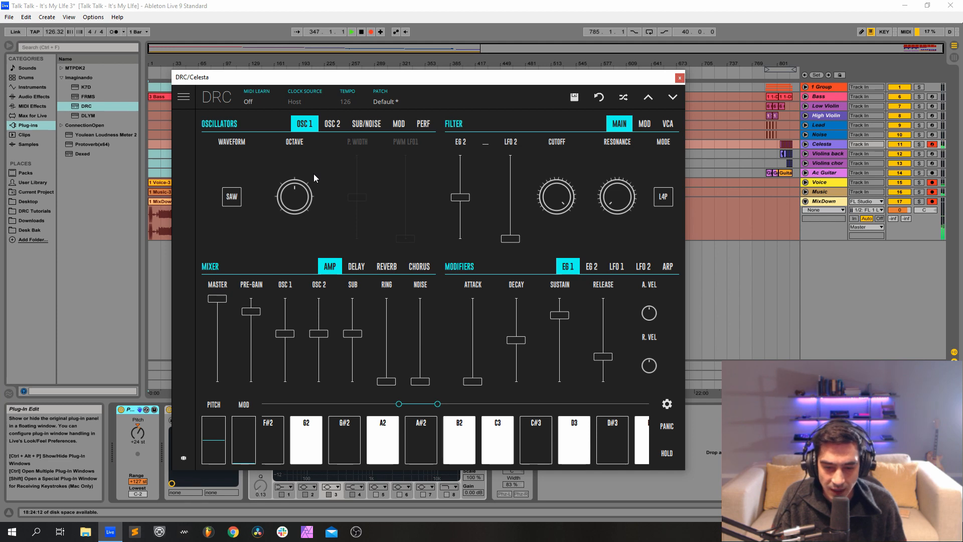
Raise the octave of the Celesta's Osc 1 and Osc 2, and detune Osc 2 slightly upward with fine tuning
{"action": "left_click_drag", "start_coordinate": [302, 202], "coordinate": [307, 171]}
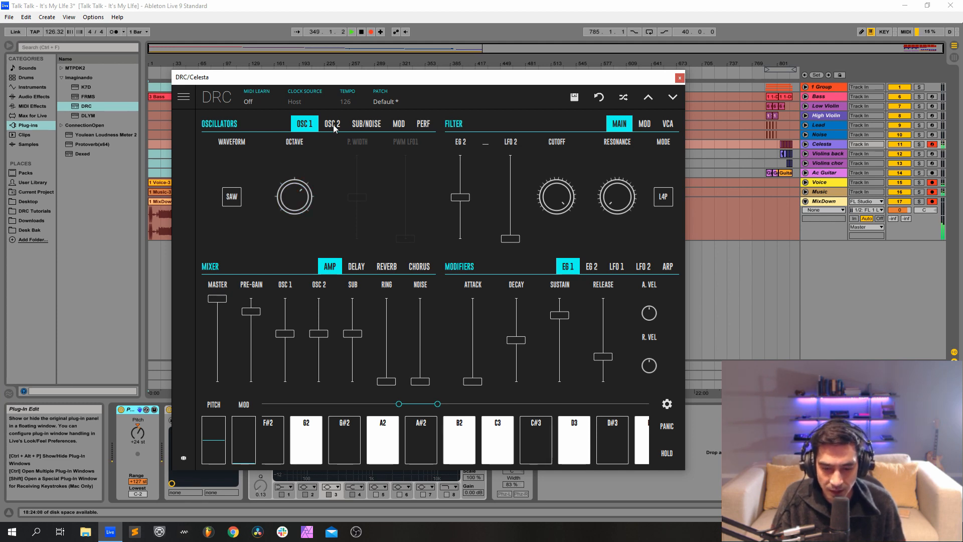
{"action": "left_click", "coordinate": [333, 125]}
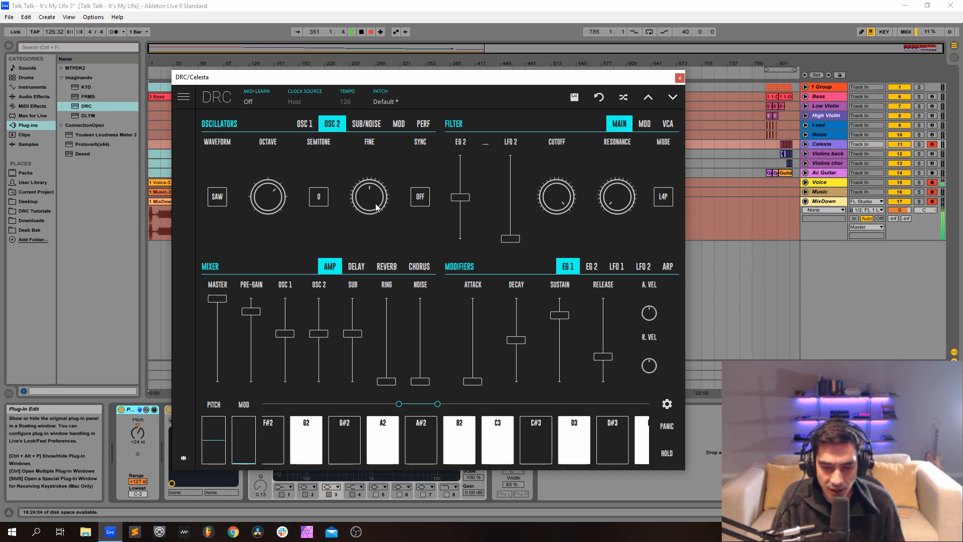
{"action": "left_click_drag", "start_coordinate": [377, 207], "coordinate": [404, 189]}
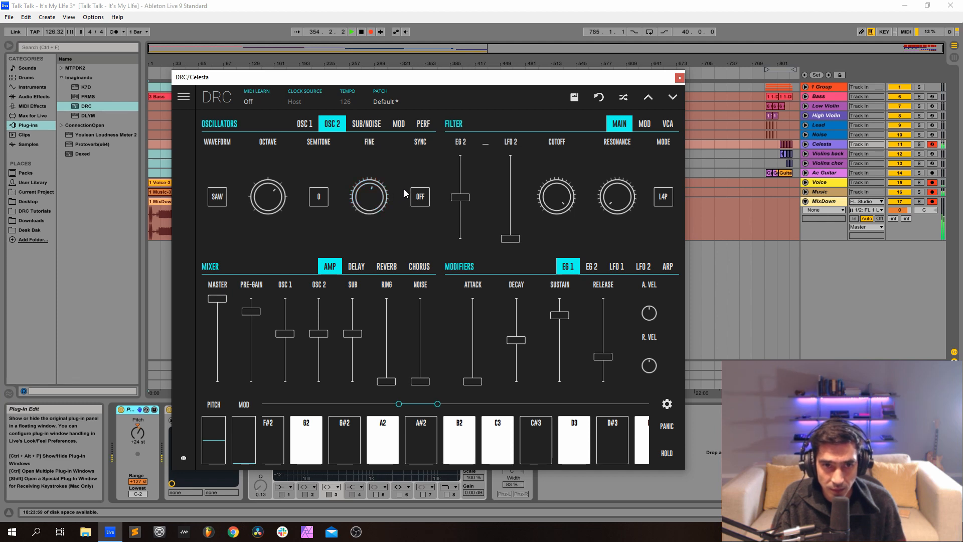
Audition the sub oscillator waveforms for the Celesta and set the sub to Saw
{"action": "left_click", "coordinate": [367, 124]}
{"action": "left_click", "coordinate": [305, 199]}
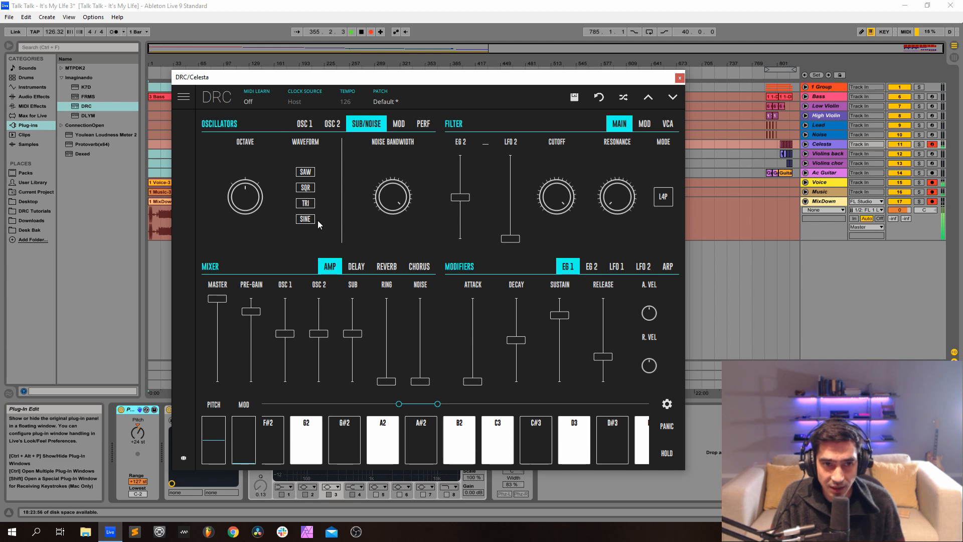
{"action": "left_click", "coordinate": [309, 225]}
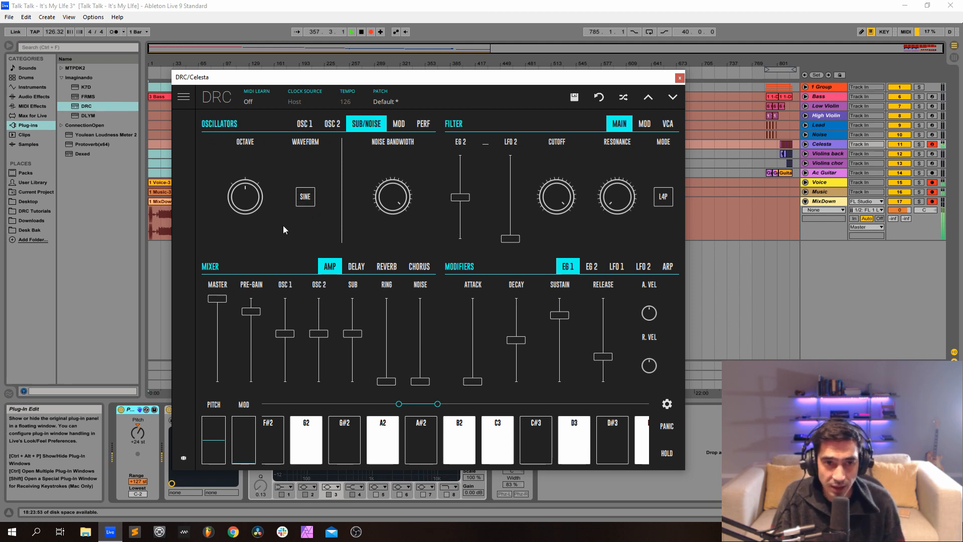
{"action": "left_click", "coordinate": [305, 197]}
{"action": "left_click", "coordinate": [307, 220]}
{"action": "left_click", "coordinate": [307, 195]}
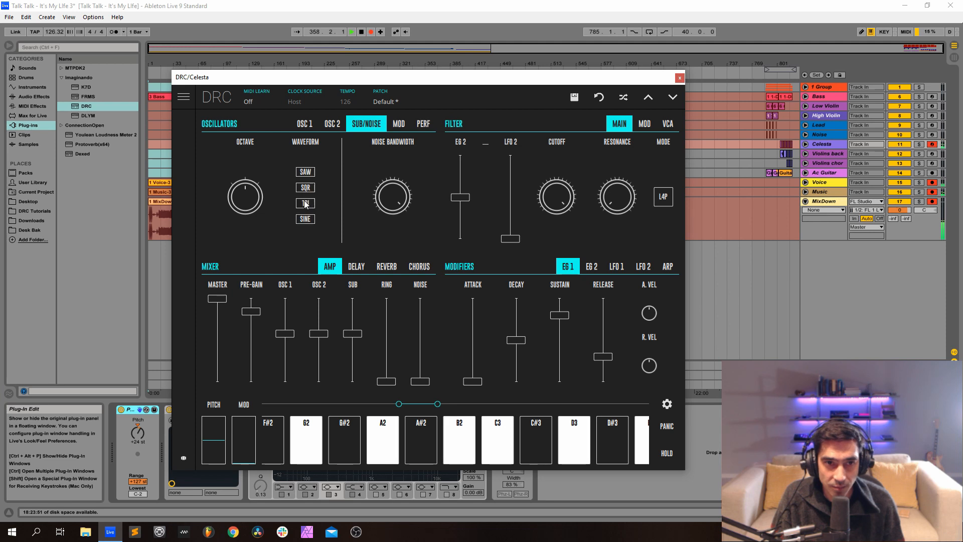
{"action": "left_click", "coordinate": [307, 173]}
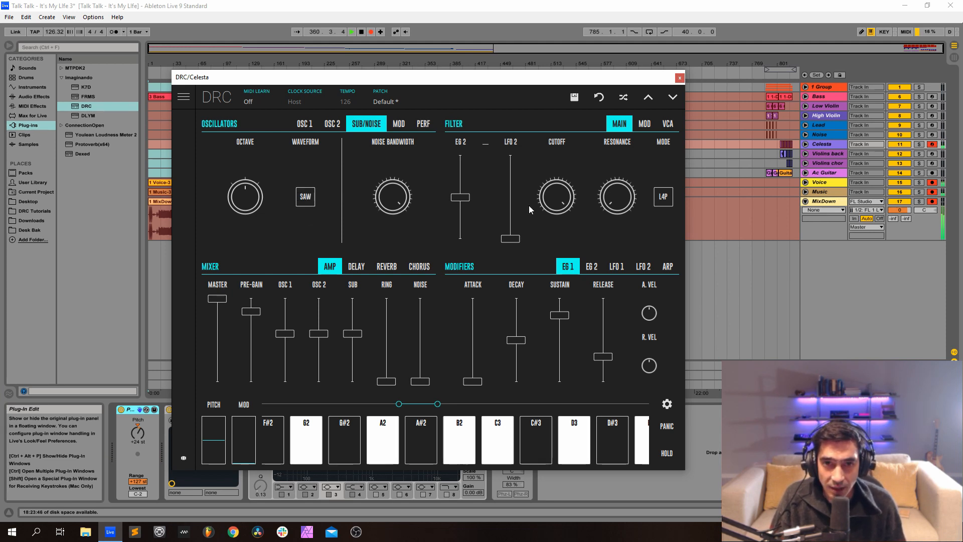
Lower the Celesta filter cutoff to roughly two thirds and raise its resonance to about 0.8
{"action": "left_click_drag", "start_coordinate": [564, 205], "coordinate": [561, 277]}
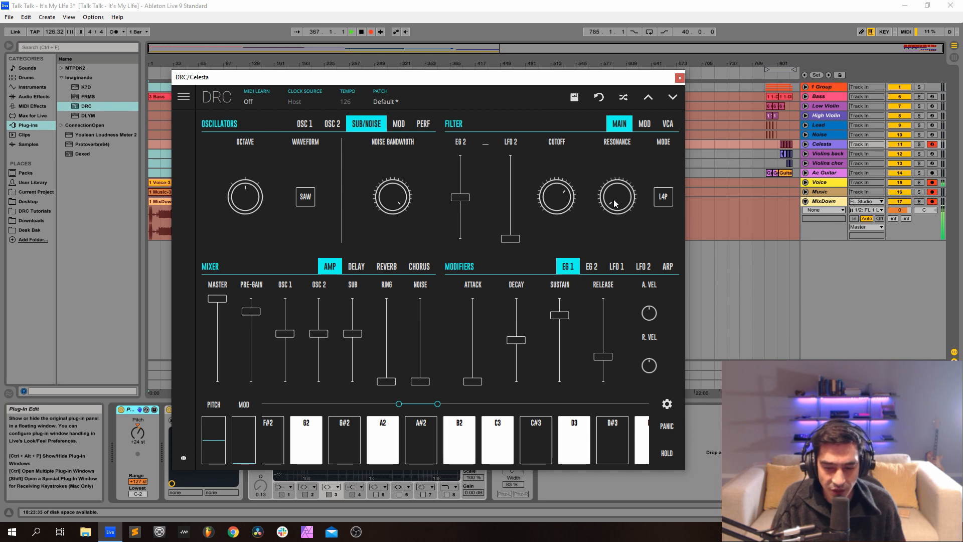
{"action": "left_click_drag", "start_coordinate": [617, 203], "coordinate": [661, 161]}
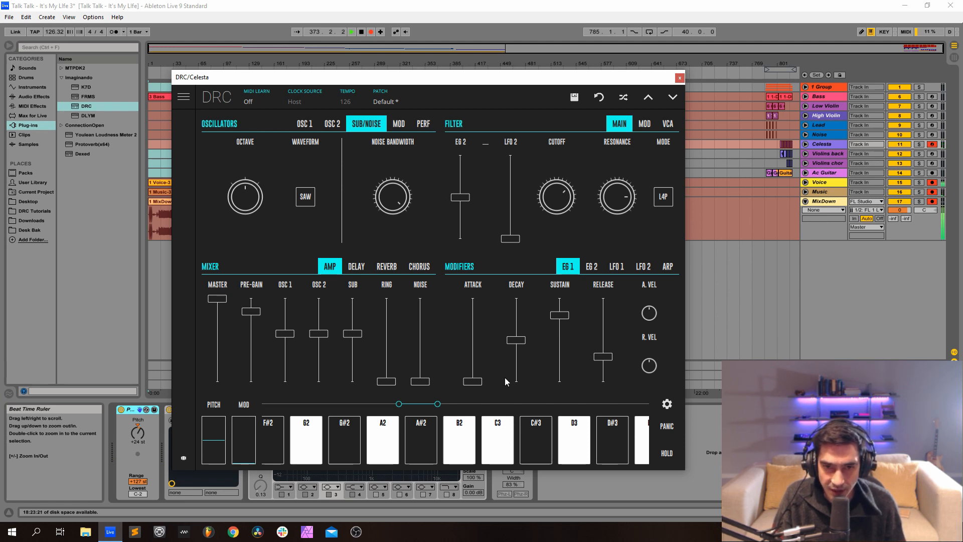
Set the Celesta EG 1 decay to maximum, its sustain to about 0.7 and its release to about half
{"action": "left_click_drag", "start_coordinate": [522, 336], "coordinate": [568, 321]}
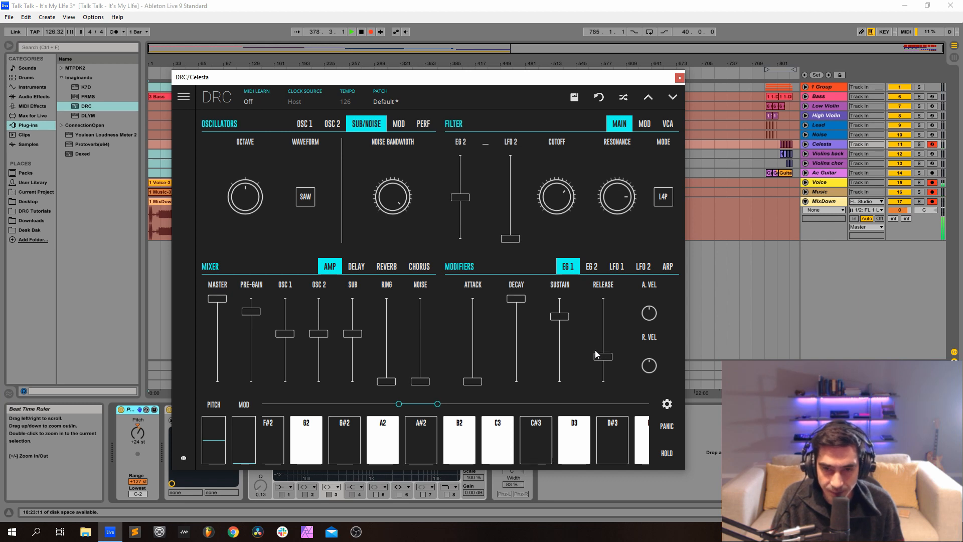
{"action": "left_click_drag", "start_coordinate": [598, 355], "coordinate": [602, 347]}
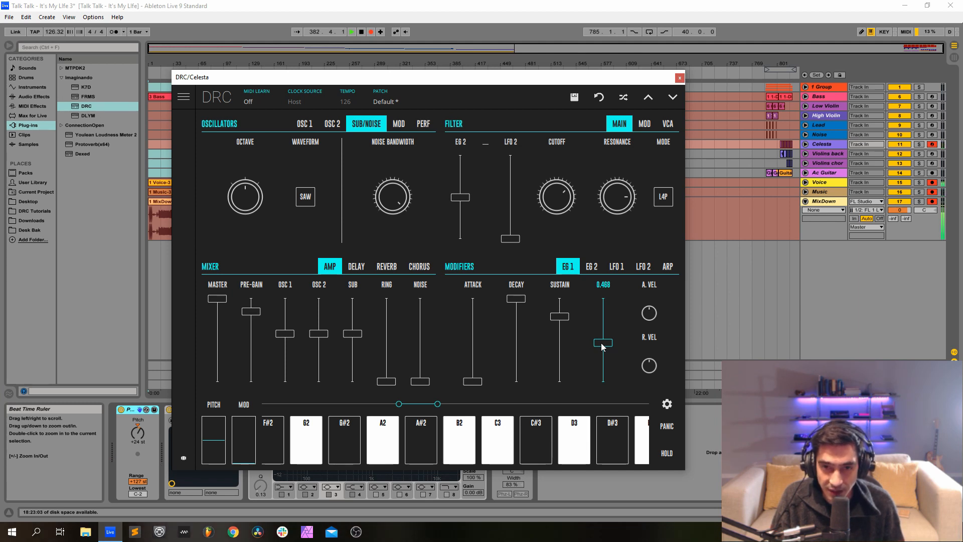
{"action": "left_click_drag", "start_coordinate": [602, 346], "coordinate": [607, 344]}
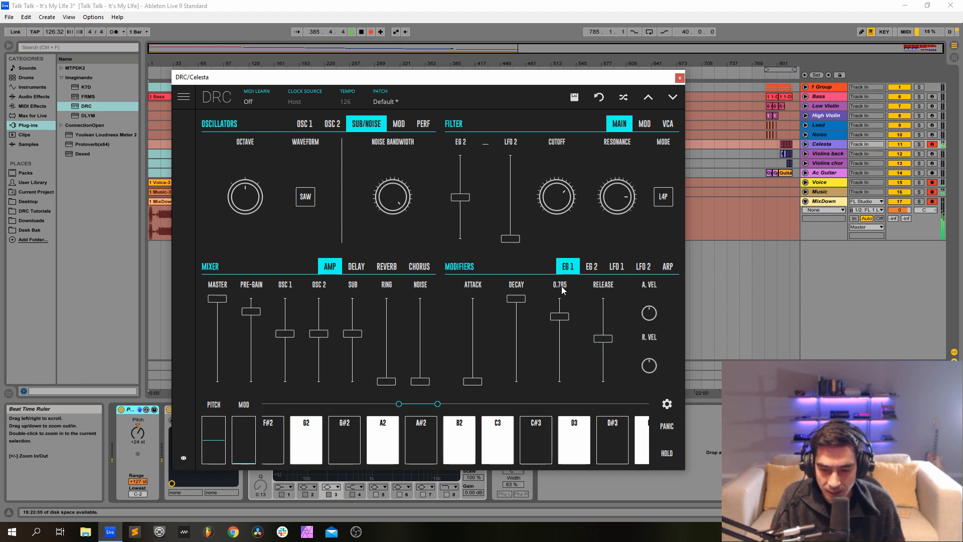
{"action": "left_click_drag", "start_coordinate": [556, 316], "coordinate": [554, 326]}
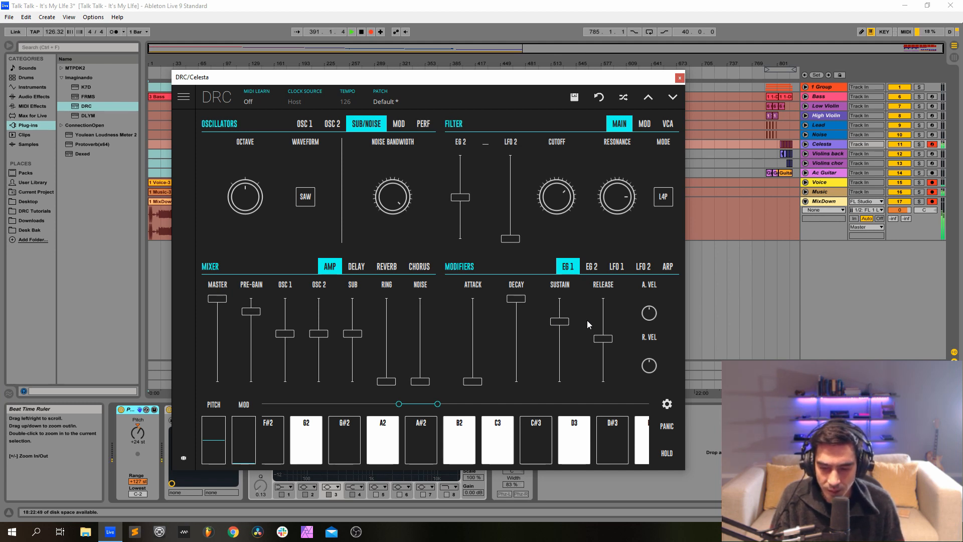
Raise the Celesta EG 2 sustain to about 0.7 and its release to about 0.4
{"action": "left_click", "coordinate": [592, 266]}
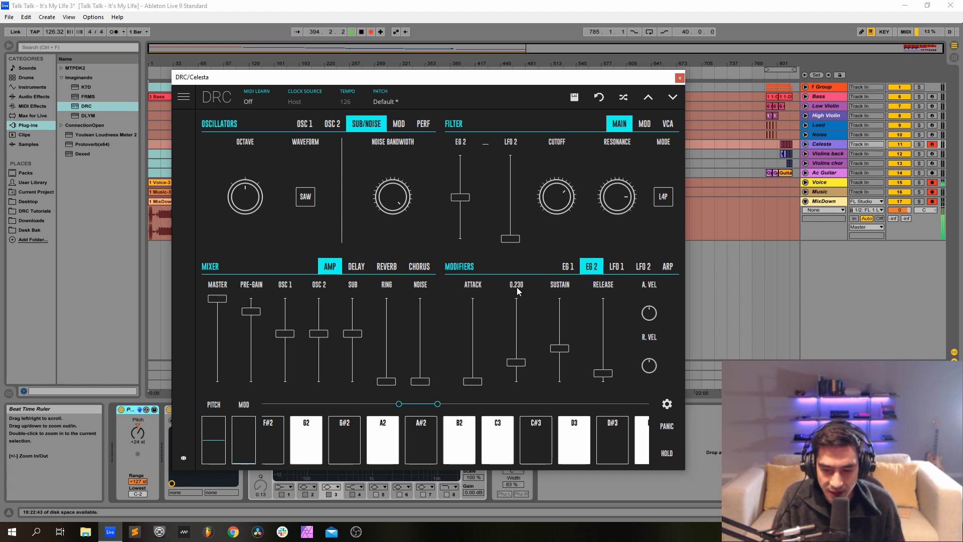
{"action": "mouse_move", "coordinate": [567, 286]}
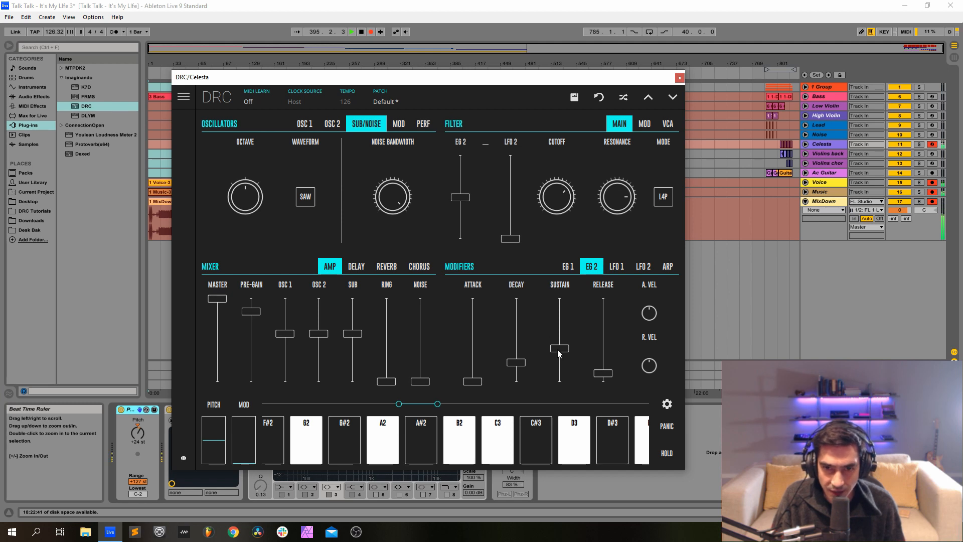
{"action": "left_click_drag", "start_coordinate": [561, 349], "coordinate": [567, 323]}
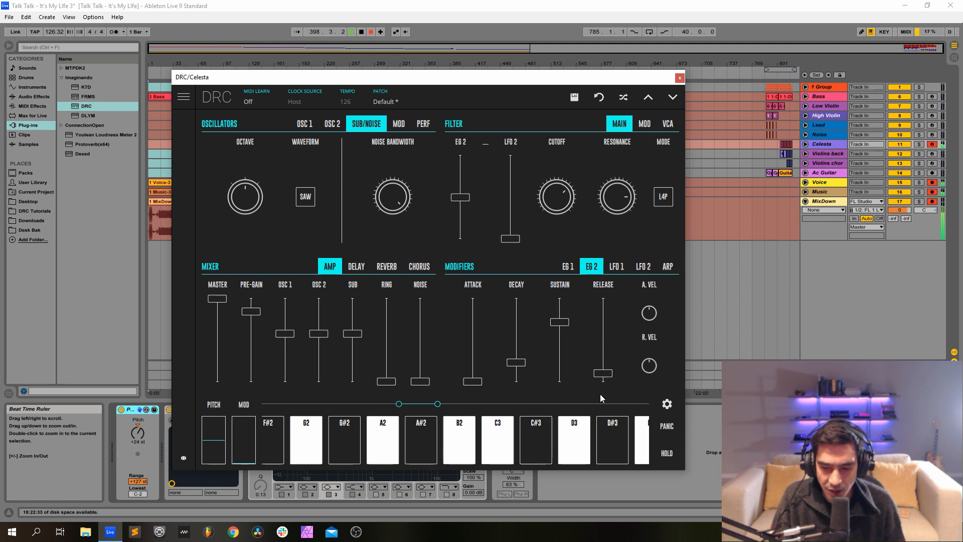
{"action": "left_click_drag", "start_coordinate": [603, 374], "coordinate": [625, 348]}
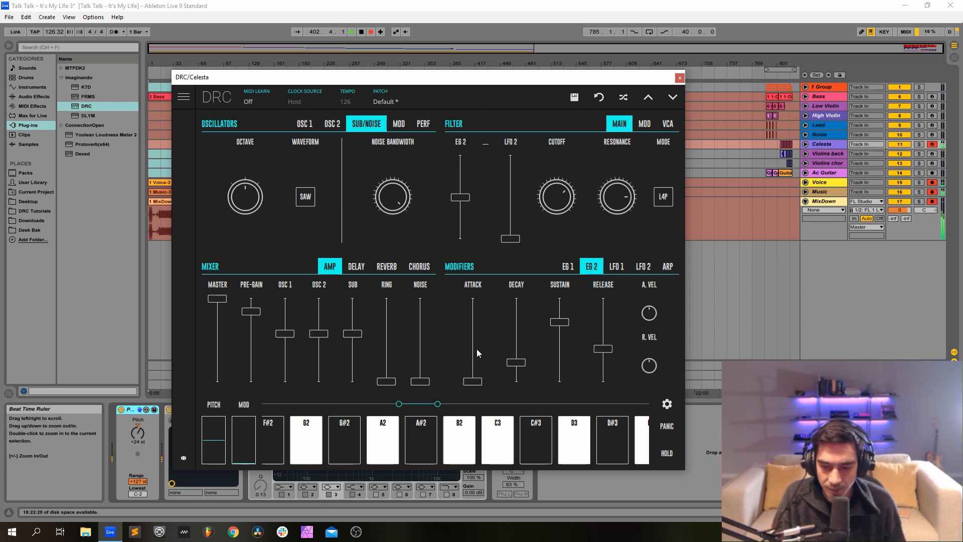
Raise the Celesta reverb amount to about half and its decay to about 0.6, and close the synth window
{"action": "left_click", "coordinate": [389, 270]}
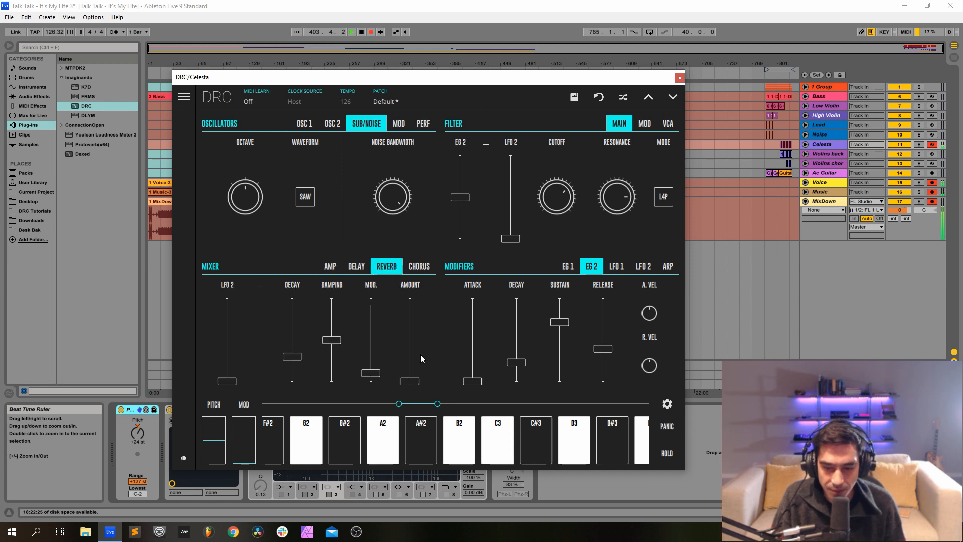
{"action": "left_click_drag", "start_coordinate": [414, 358], "coordinate": [457, 341]}
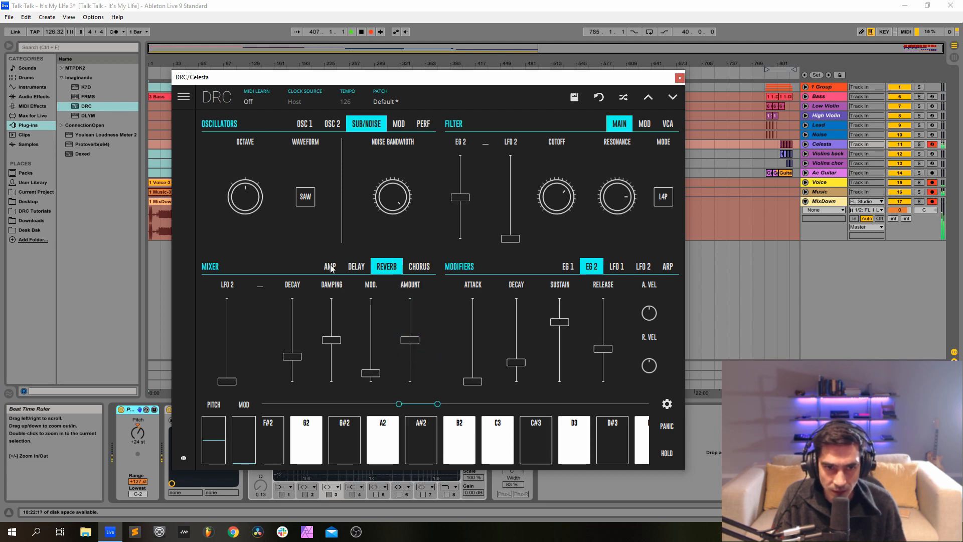
{"action": "left_click_drag", "start_coordinate": [290, 332], "coordinate": [294, 335]}
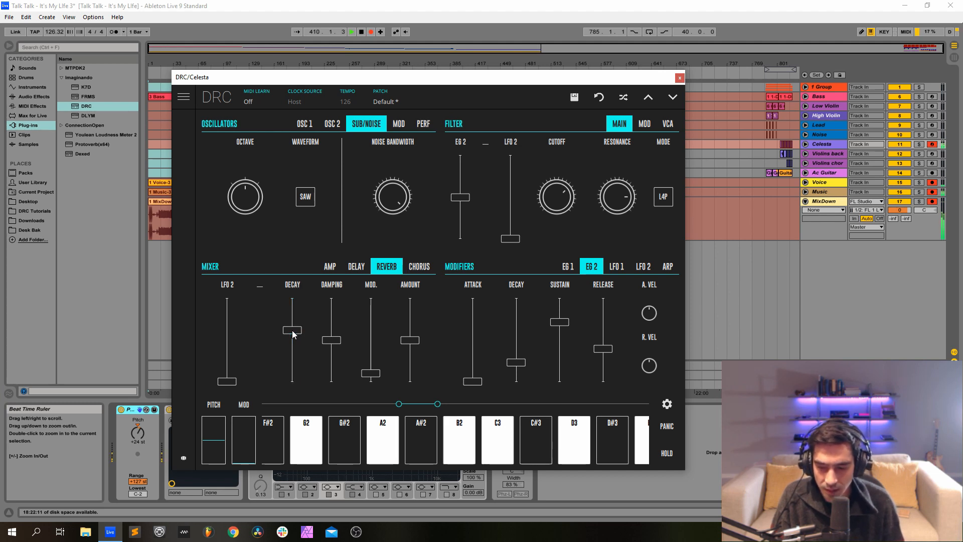
{"action": "left_click", "coordinate": [679, 79]}
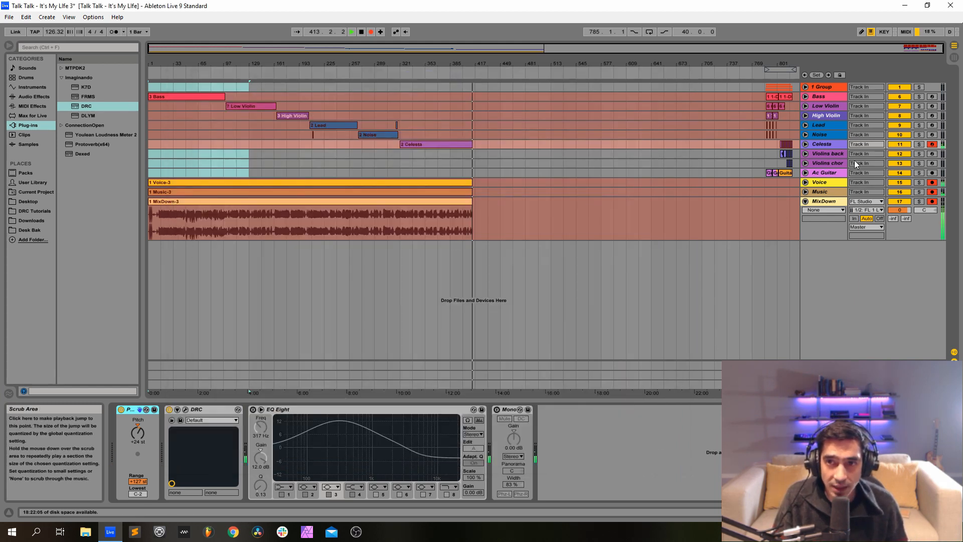
Select the Violins back track and arm it for recording
{"action": "left_click", "coordinate": [833, 153]}
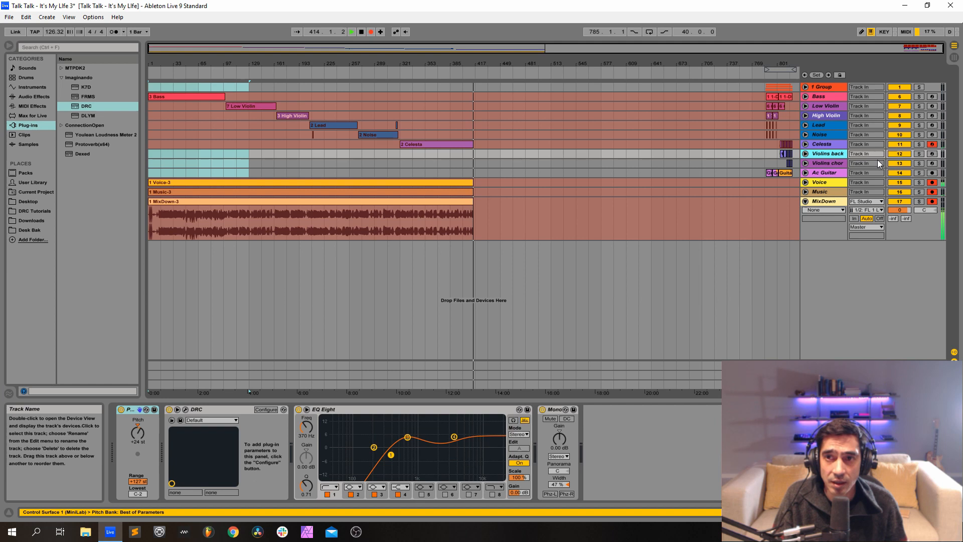
{"action": "left_click", "coordinate": [932, 154]}
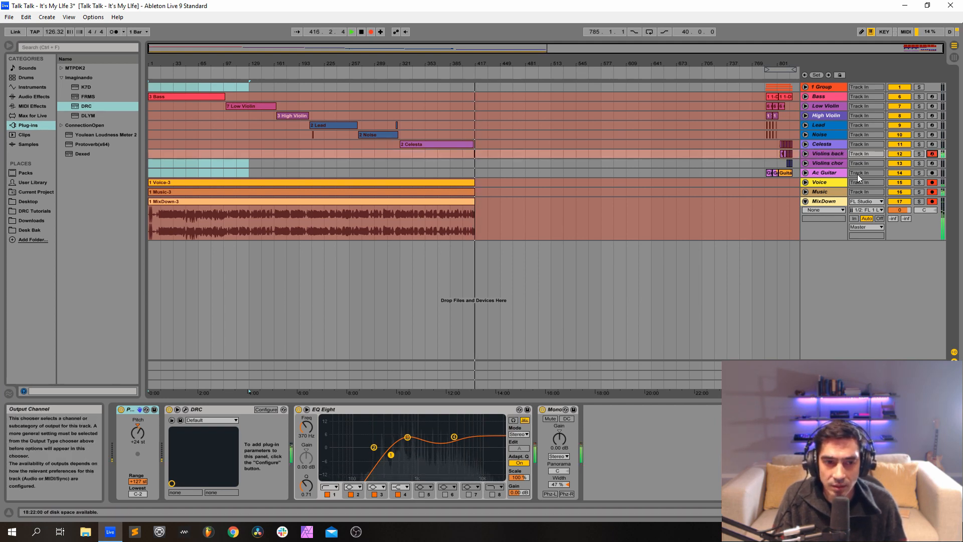
Return to the Celesta track, arm it for recording, and re-enable its EQ Eight and Mono devices
{"action": "left_click", "coordinate": [832, 144]}
{"action": "left_click", "coordinate": [932, 145]}
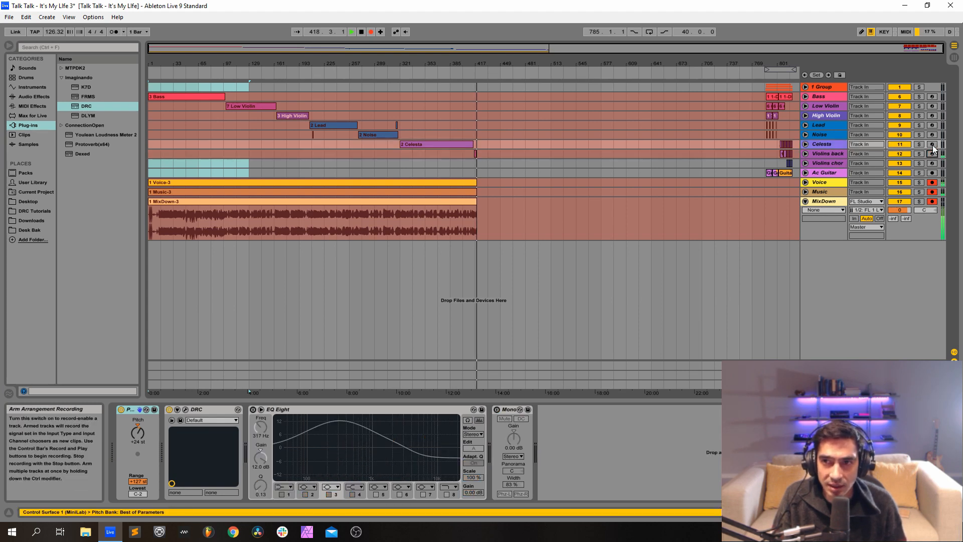
{"action": "left_click", "coordinate": [254, 411]}
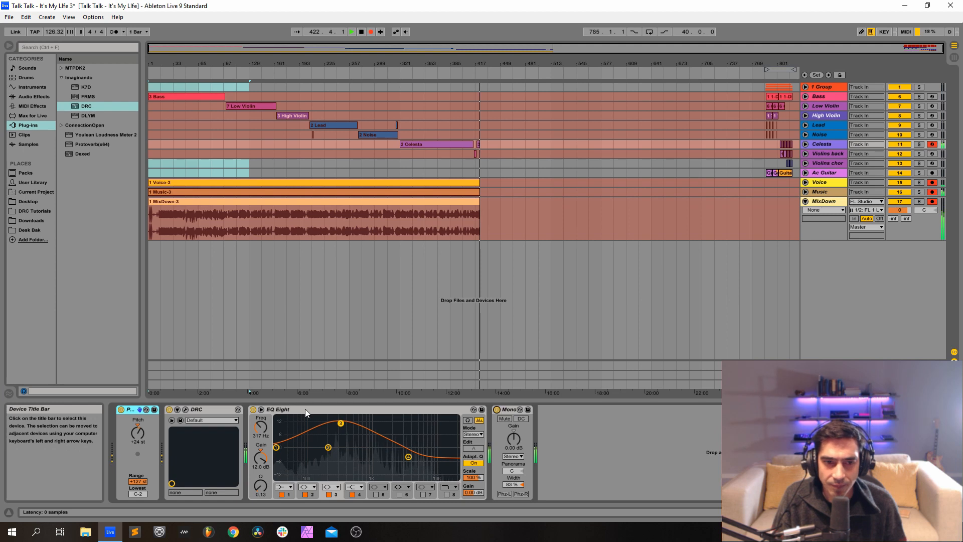
Arm the Violins back track for recording and bypass its Mono and EQ Eight devices
{"action": "left_click", "coordinate": [887, 154]}
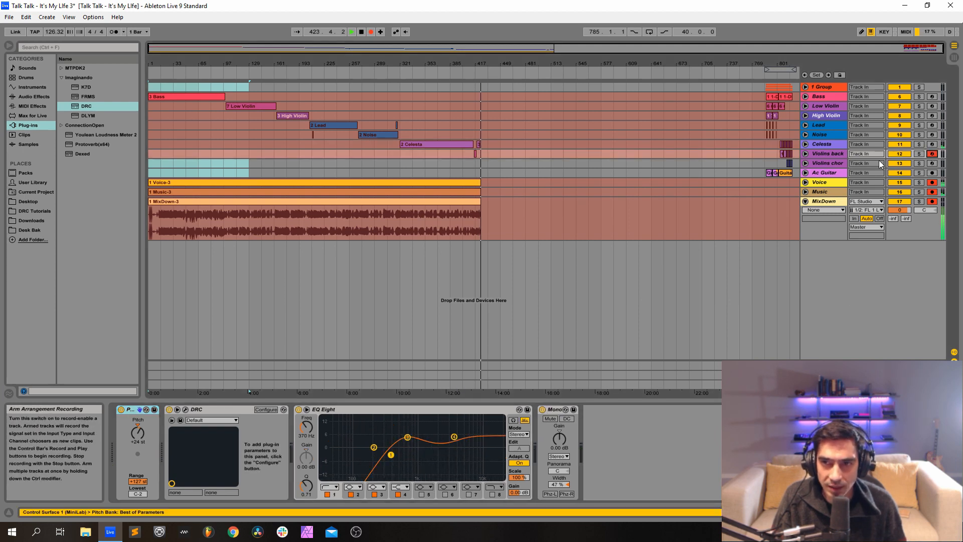
{"action": "left_click", "coordinate": [543, 410]}
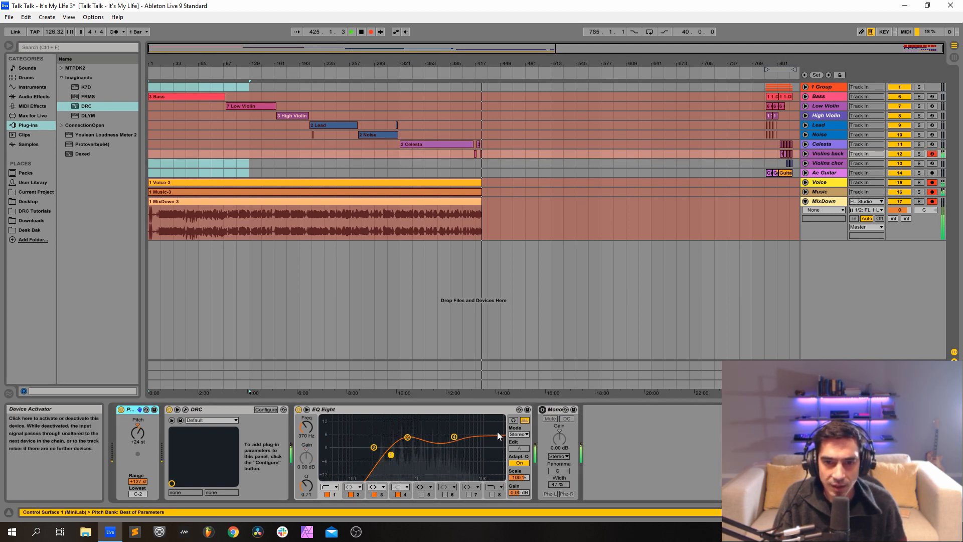
{"action": "left_click", "coordinate": [299, 410]}
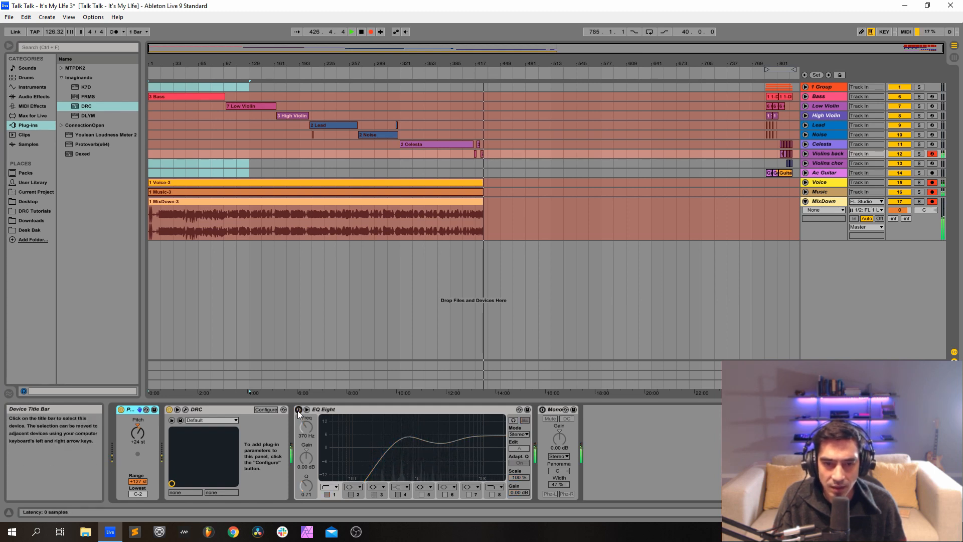
Open the DRC synth on the Violins back track and load the factory Default patch
{"action": "left_click", "coordinate": [185, 409]}
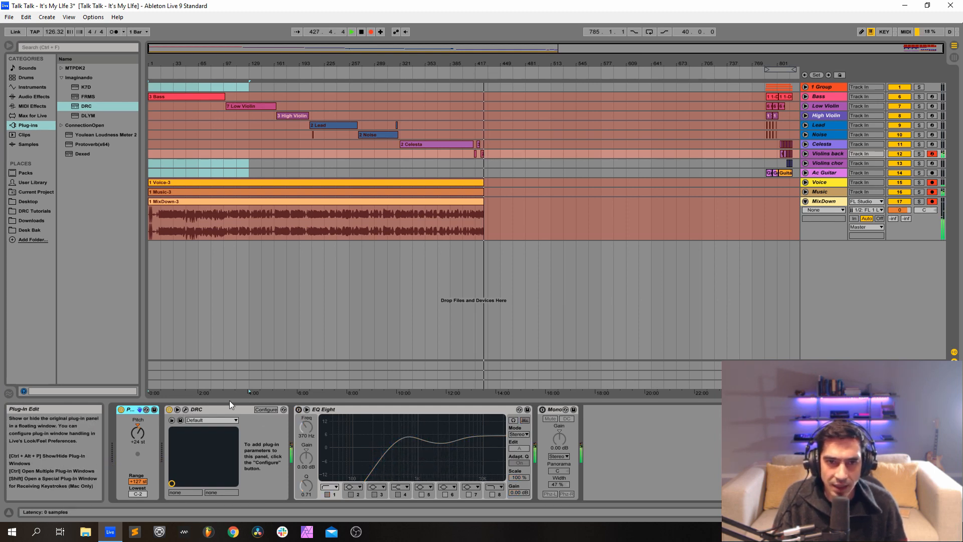
{"action": "left_click_drag", "start_coordinate": [293, 95], "coordinate": [432, 58]}
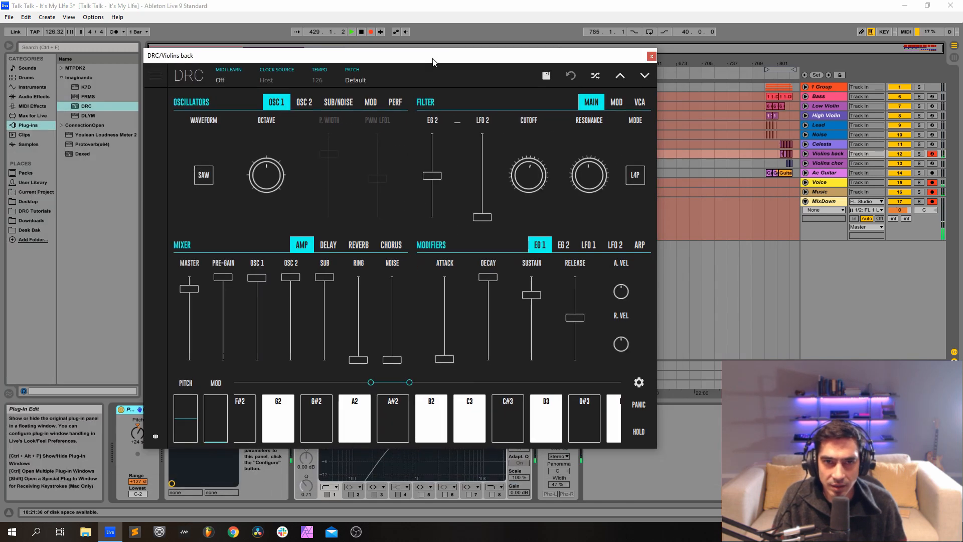
{"action": "left_click", "coordinate": [355, 80]}
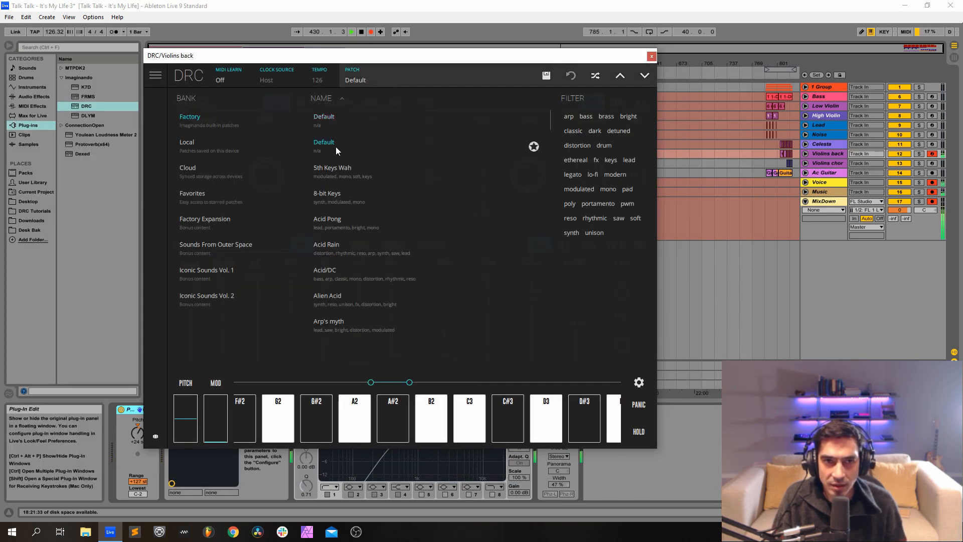
{"action": "left_click_drag", "start_coordinate": [385, 57], "coordinate": [385, 112]}
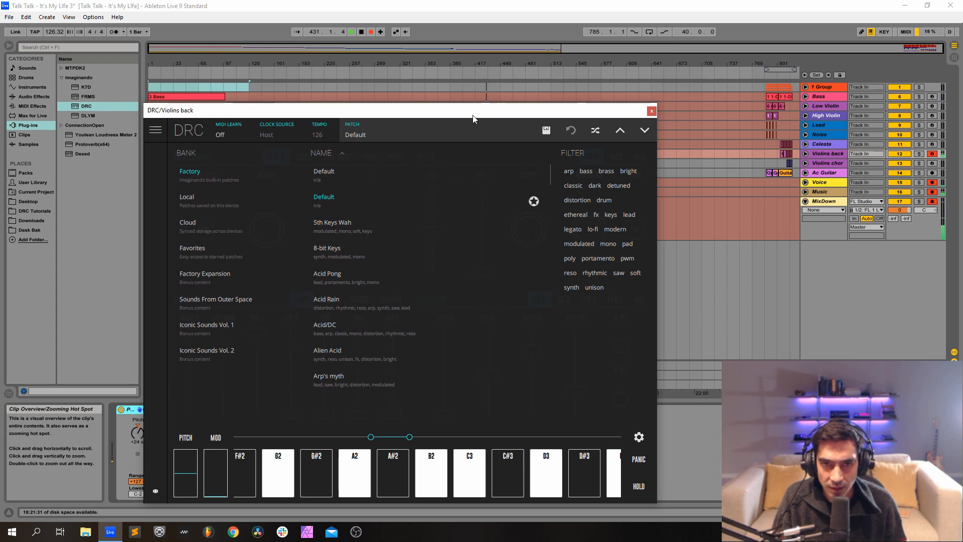
{"action": "left_click", "coordinate": [466, 133]}
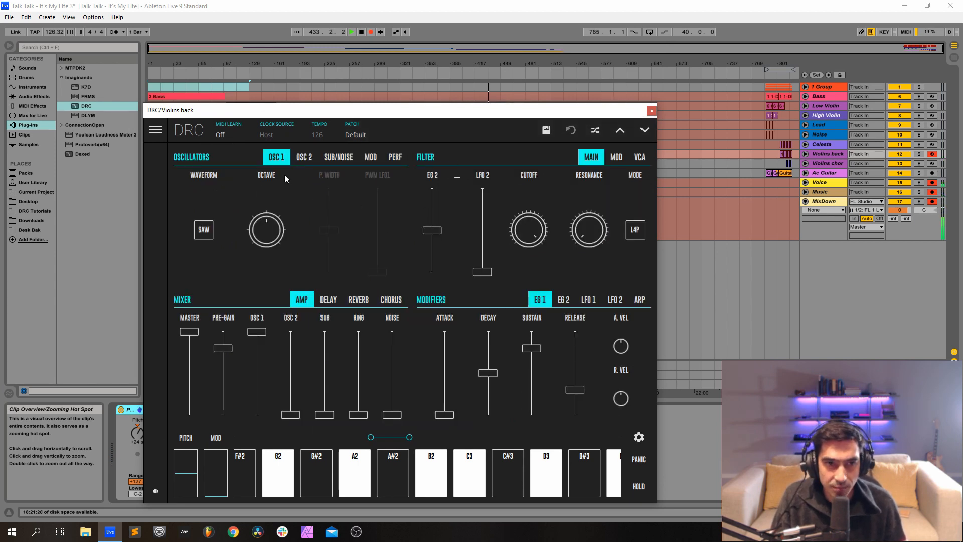
Centre the OSC 2 octave, detune its fine pitch slightly upward, raise its level to full, and adjust the sub oscillator's octave
{"action": "left_click", "coordinate": [304, 156]}
{"action": "left_click_drag", "start_coordinate": [228, 235], "coordinate": [236, 257]}
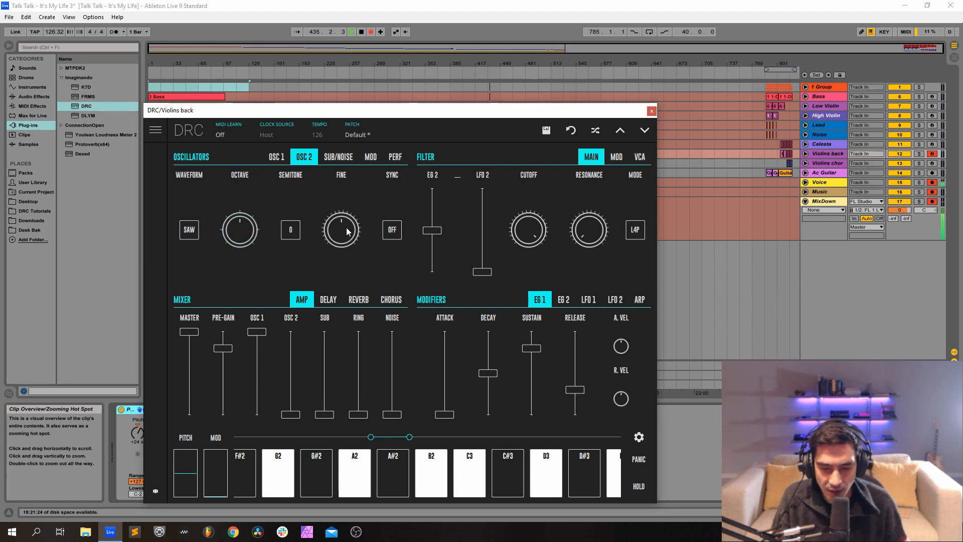
{"action": "left_click_drag", "start_coordinate": [295, 354], "coordinate": [294, 301]}
{"action": "left_click_drag", "start_coordinate": [341, 236], "coordinate": [352, 219]}
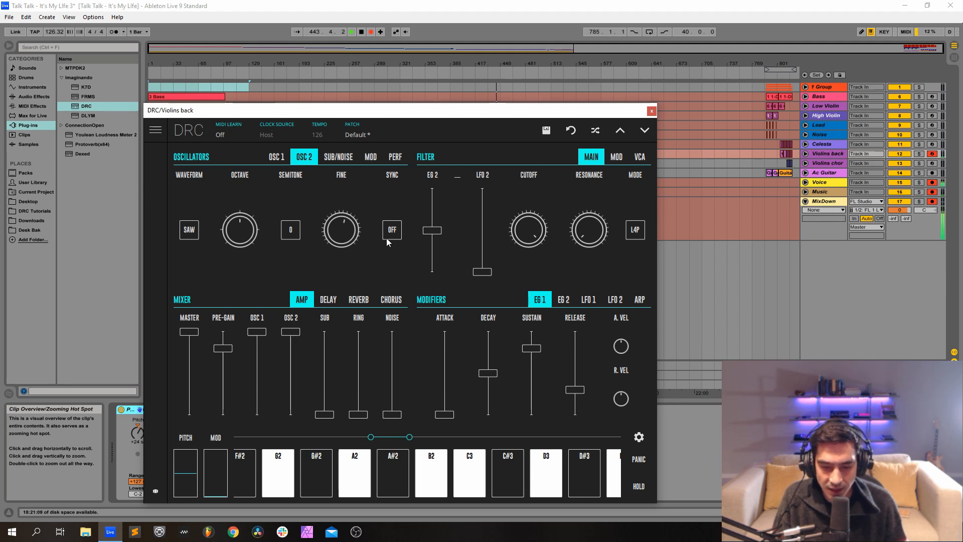
{"action": "left_click", "coordinate": [338, 156]}
{"action": "left_click_drag", "start_coordinate": [223, 229], "coordinate": [229, 180]}
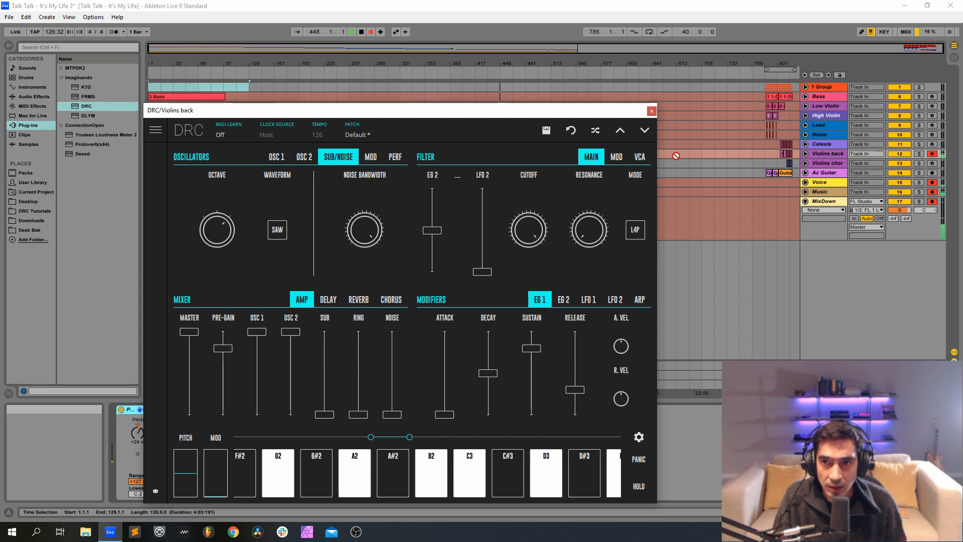
Check the sub and noise oscillator settings in the Violins chorus track's DRC synth, and close that synth window
{"action": "left_click", "coordinate": [824, 164]}
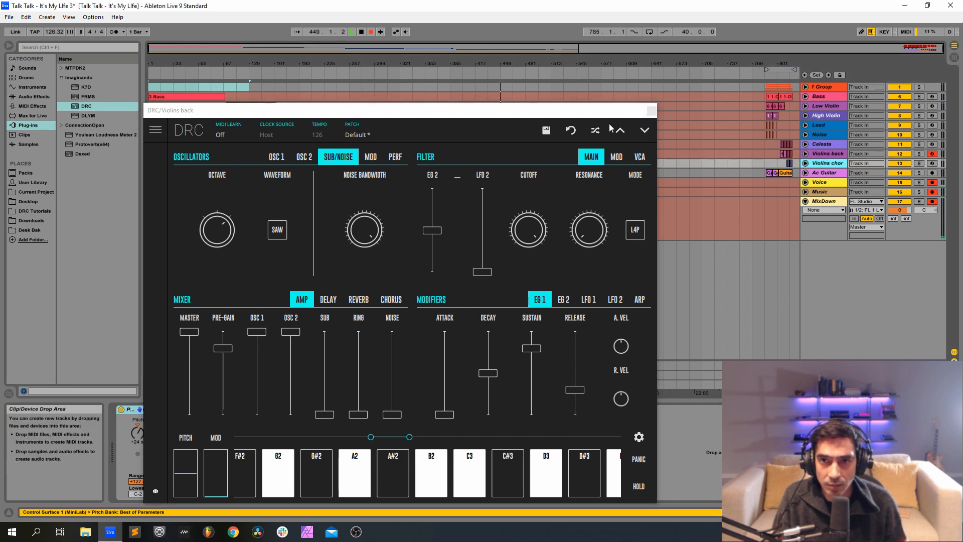
{"action": "left_click_drag", "start_coordinate": [500, 110], "coordinate": [539, 297]}
{"action": "left_click_drag", "start_coordinate": [539, 234], "coordinate": [667, 72]}
{"action": "left_click", "coordinate": [186, 409]}
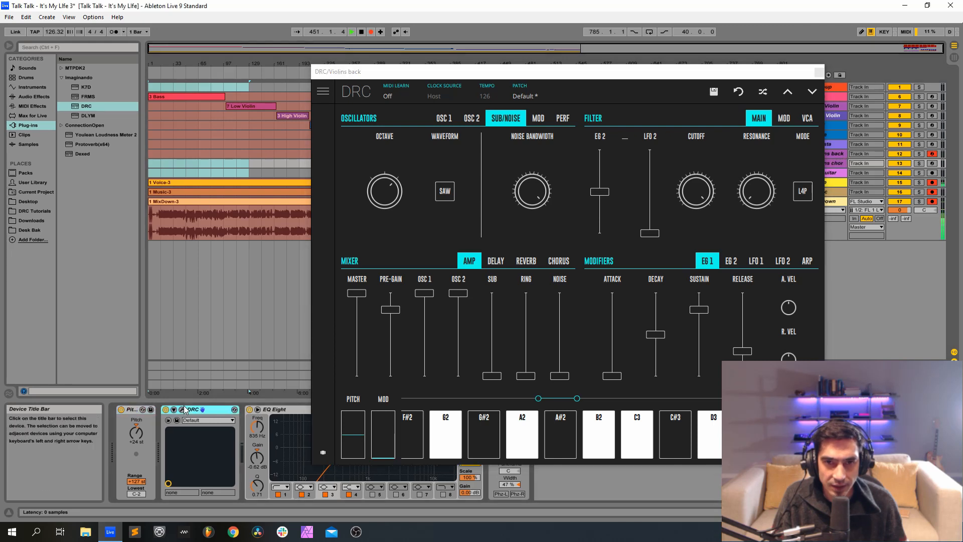
{"action": "left_click", "coordinate": [183, 410]}
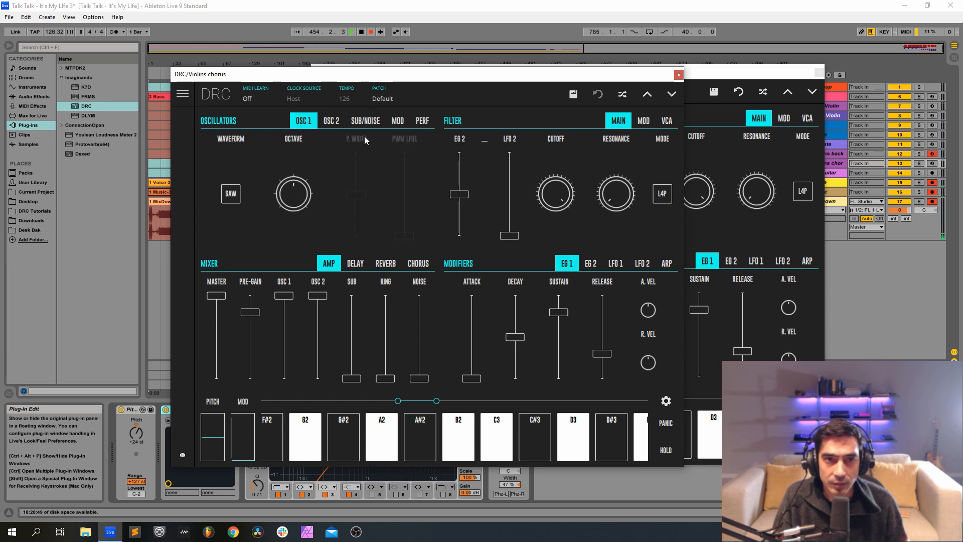
{"action": "left_click", "coordinate": [365, 120]}
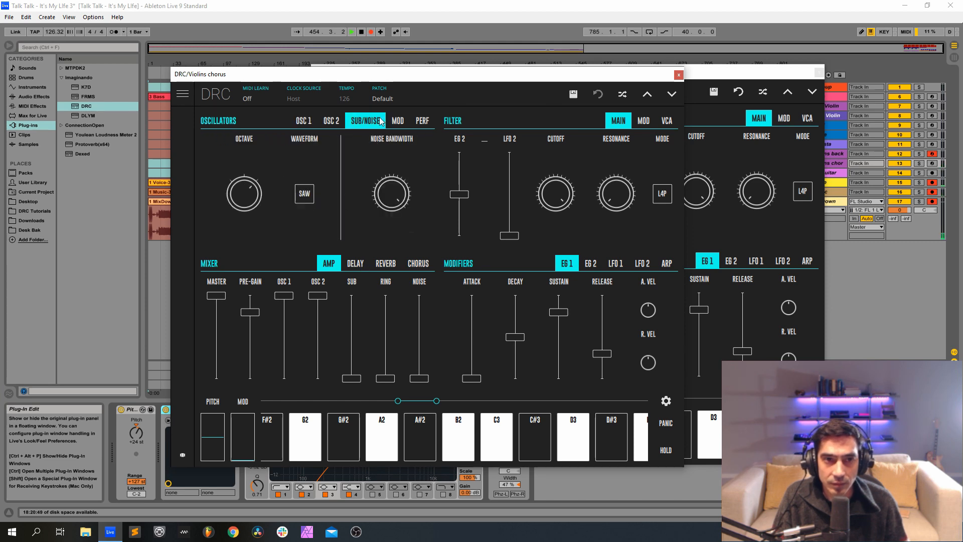
{"action": "left_click", "coordinate": [678, 74]}
Set the Violins back mixer to a master level of about 0.85, with pre-gain and sub at full
{"action": "left_click_drag", "start_coordinate": [644, 75], "coordinate": [530, 75]}
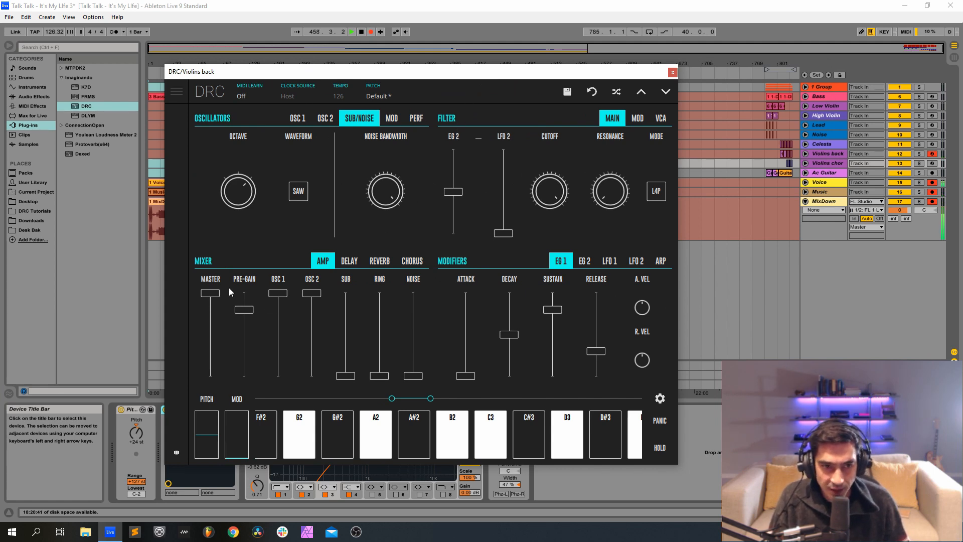
{"action": "left_click_drag", "start_coordinate": [210, 294], "coordinate": [244, 293]}
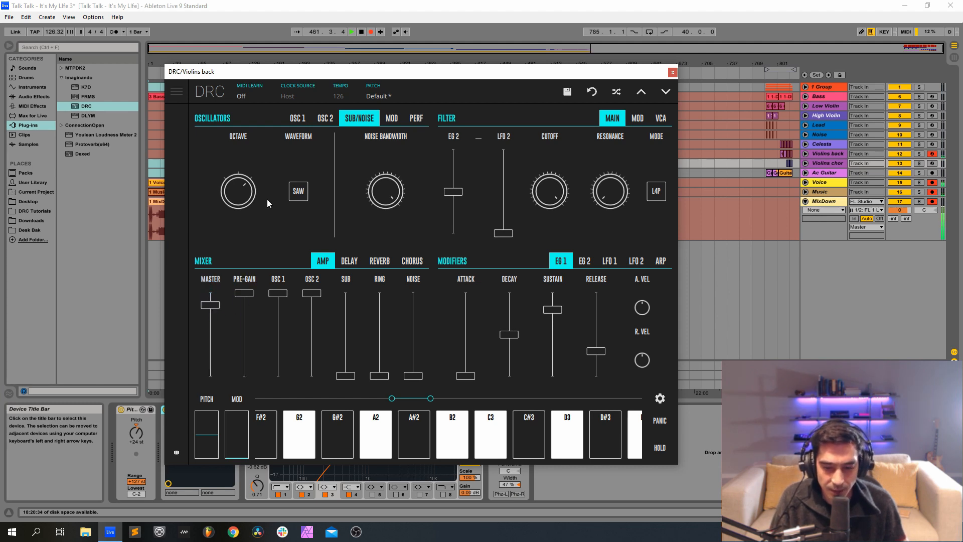
{"action": "left_click_drag", "start_coordinate": [346, 376], "coordinate": [346, 293]}
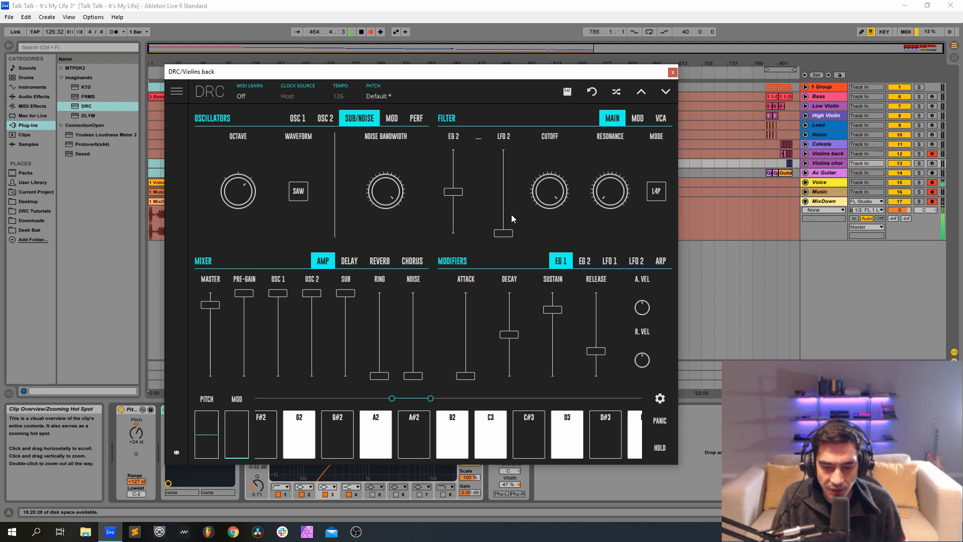
Lower the Violins back filter cutoff to about half and raise the resonance to about 0.48
{"action": "left_click_drag", "start_coordinate": [542, 198], "coordinate": [536, 278]}
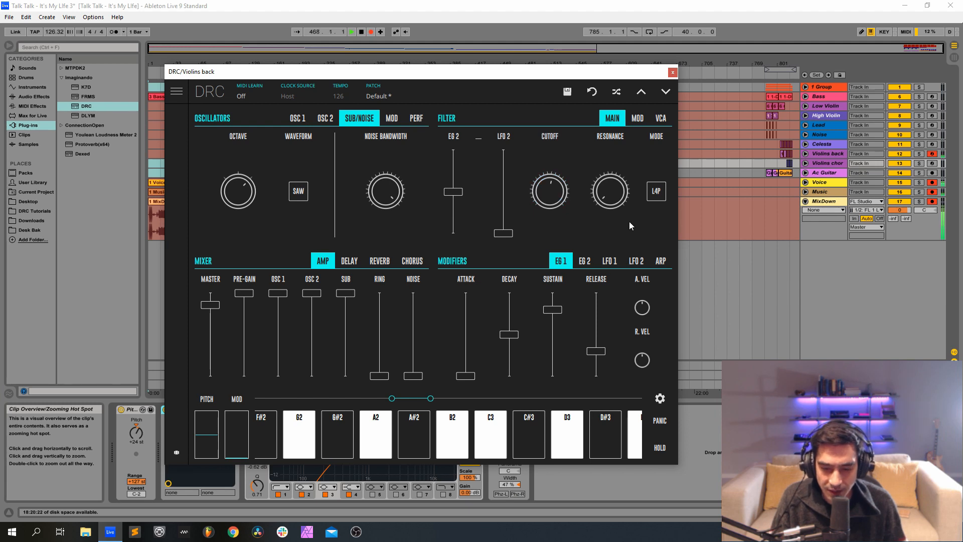
{"action": "left_click_drag", "start_coordinate": [621, 200], "coordinate": [616, 181]}
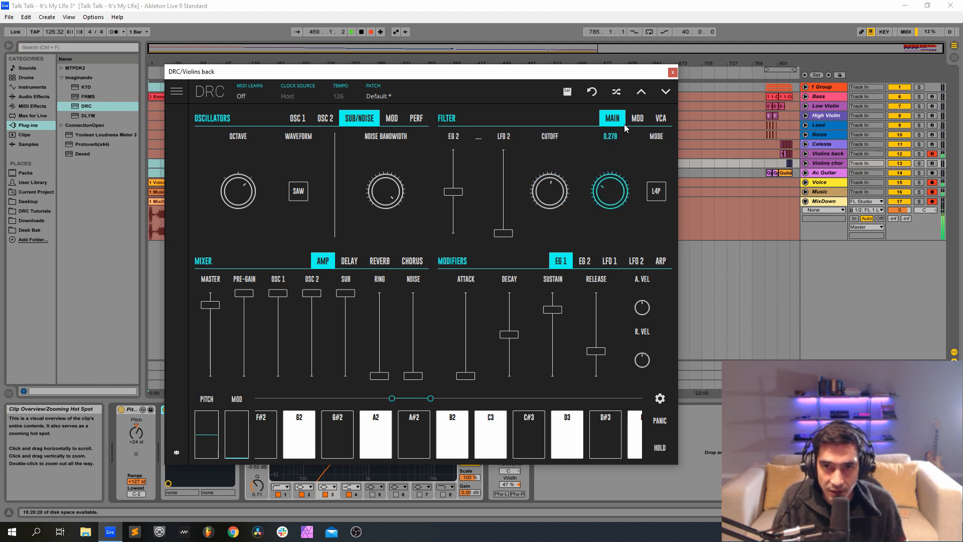
{"action": "left_click_drag", "start_coordinate": [625, 128], "coordinate": [666, 87]}
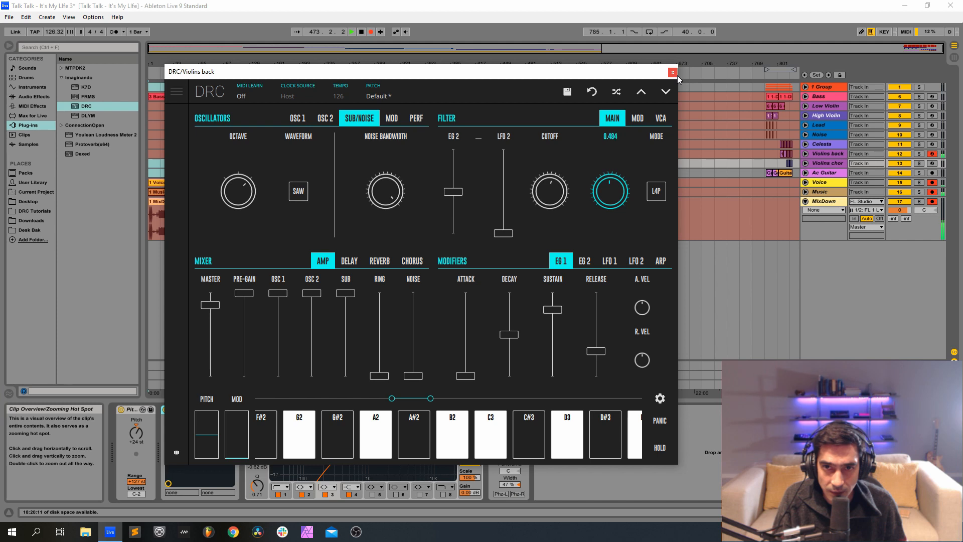
{"action": "left_click_drag", "start_coordinate": [678, 75], "coordinate": [677, 76]}
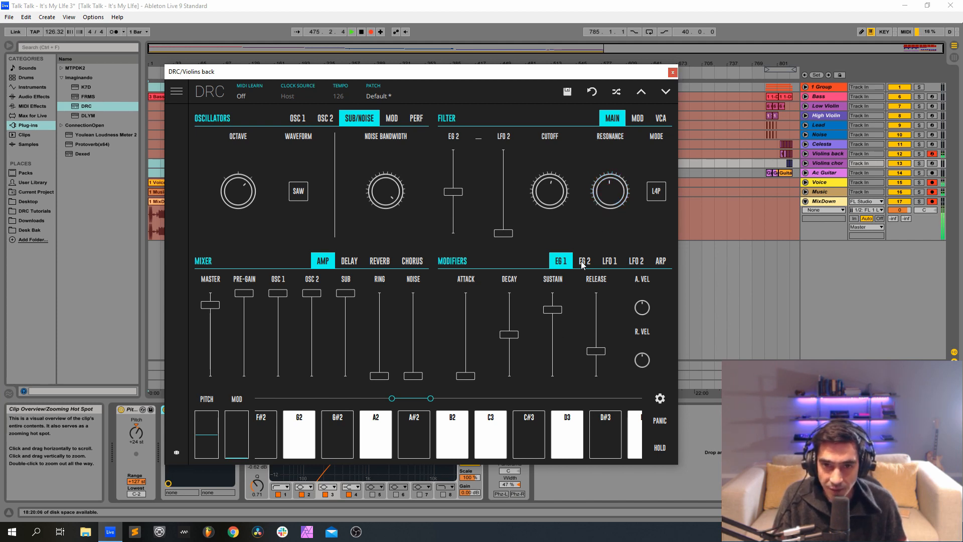
Shape EG 1 with a near-minimum attack, a decay of about 0.9, a fine-tuned sustain and a longer release
{"action": "left_click_drag", "start_coordinate": [466, 375], "coordinate": [465, 380]}
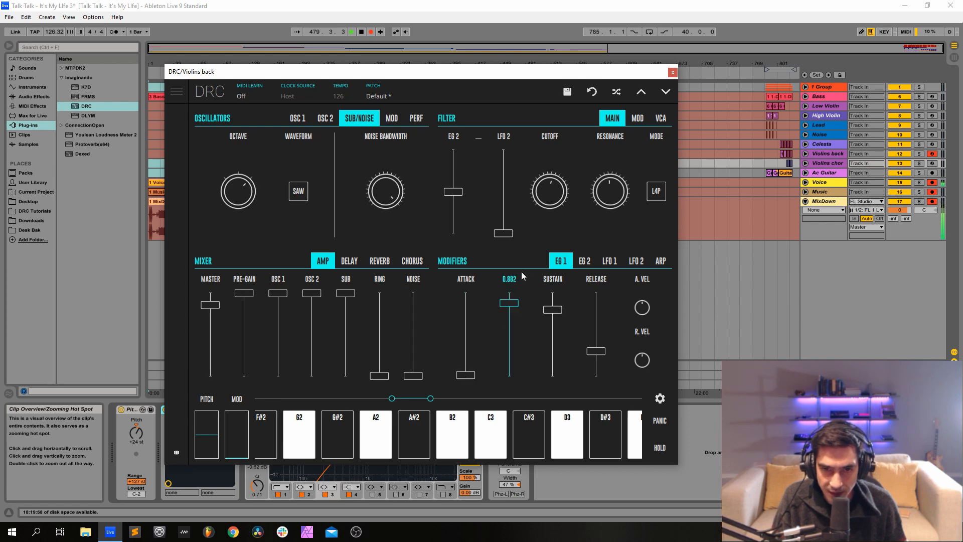
{"action": "left_click_drag", "start_coordinate": [522, 272], "coordinate": [523, 265]}
{"action": "mouse_move", "coordinate": [556, 309]}
{"action": "left_mouse_down"}
{"action": "mouse_move", "coordinate": [554, 318]}
{"action": "mouse_move", "coordinate": [561, 311]}
{"action": "left_mouse_up"}
{"action": "left_click_drag", "start_coordinate": [604, 351], "coordinate": [611, 333]}
Raise the EG 2 decay and sustain to maximum
{"action": "left_click", "coordinate": [589, 263]}
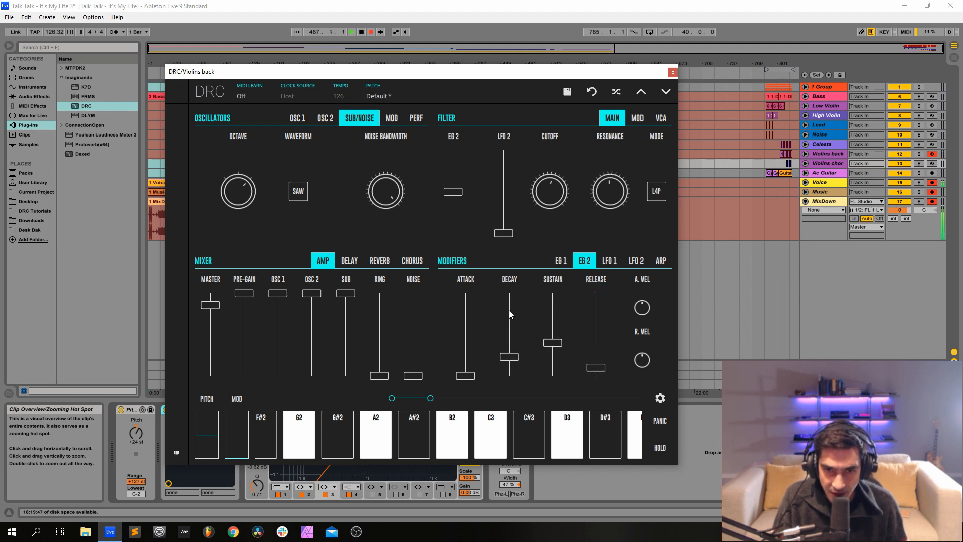
{"action": "left_click_drag", "start_coordinate": [509, 311], "coordinate": [509, 283]}
{"action": "left_click_drag", "start_coordinate": [552, 321], "coordinate": [552, 283]}
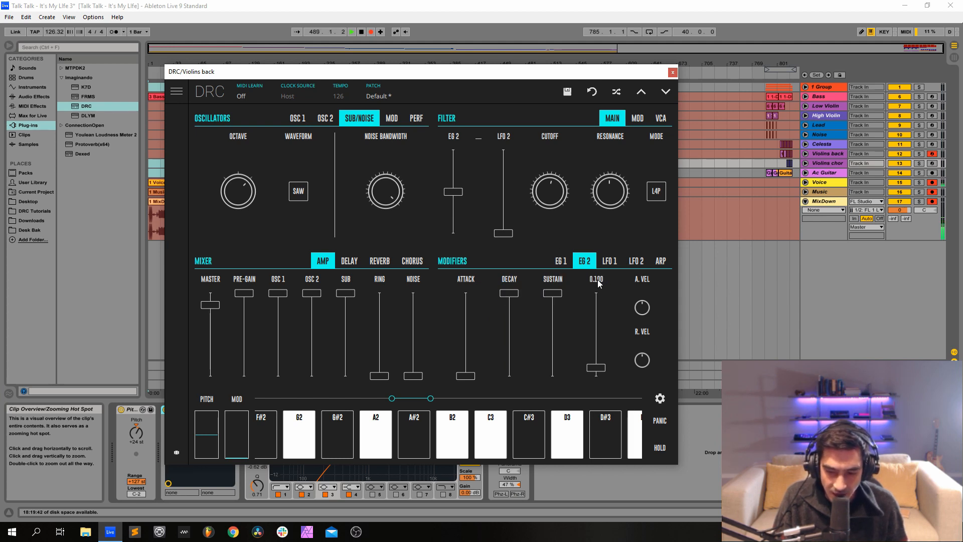
Enable the chorus in DIM mode with a rate of about 0.15 and a depth of about 0.6
{"action": "left_click", "coordinate": [411, 261]}
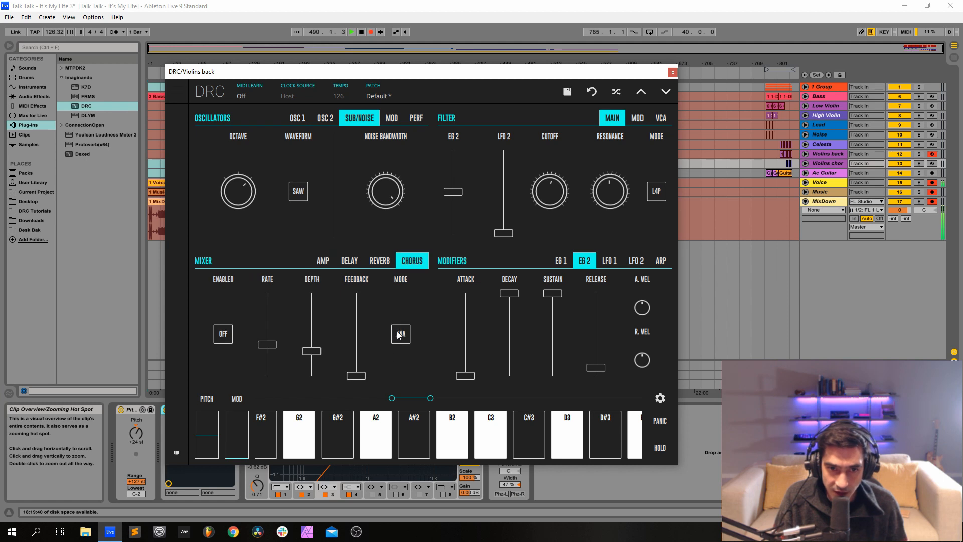
{"action": "left_click", "coordinate": [224, 334]}
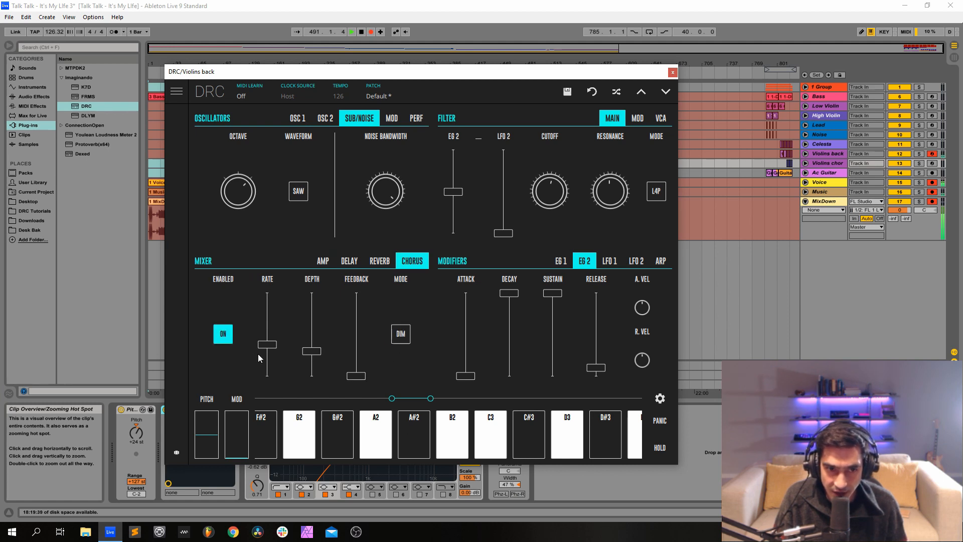
{"action": "left_click_drag", "start_coordinate": [266, 346], "coordinate": [321, 325]}
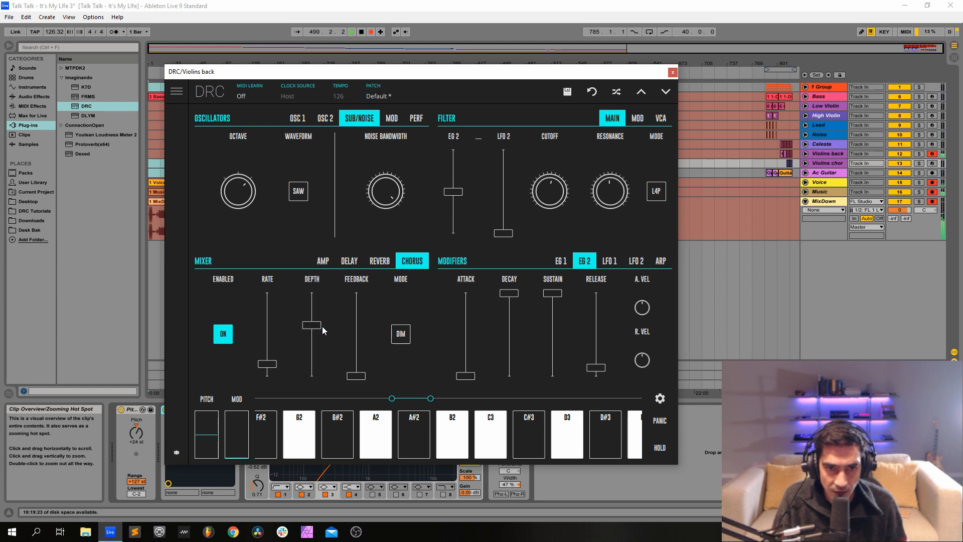
Raise the reverb amount to about 0.3 and its decay to about 0.75, and close the synth window
{"action": "left_click", "coordinate": [373, 263]}
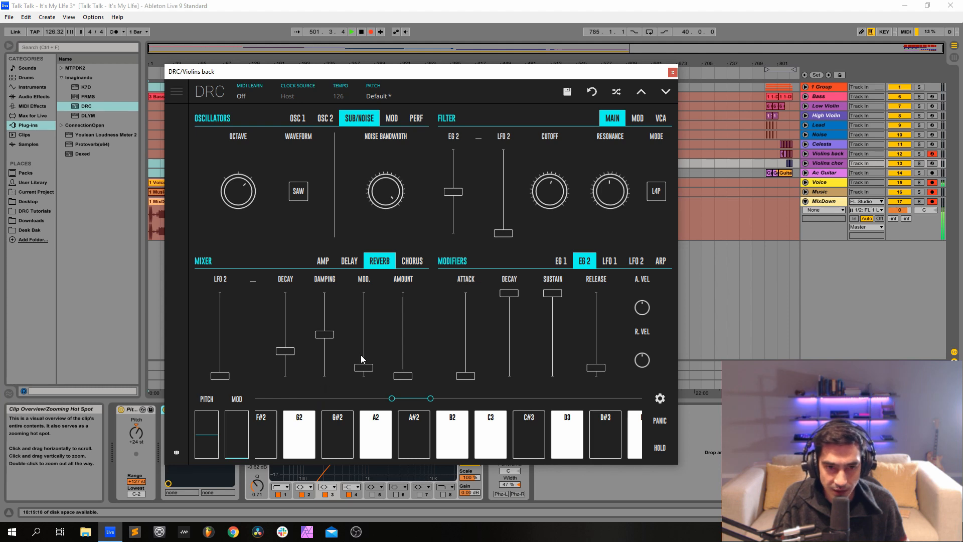
{"action": "left_click_drag", "start_coordinate": [394, 346], "coordinate": [404, 352]}
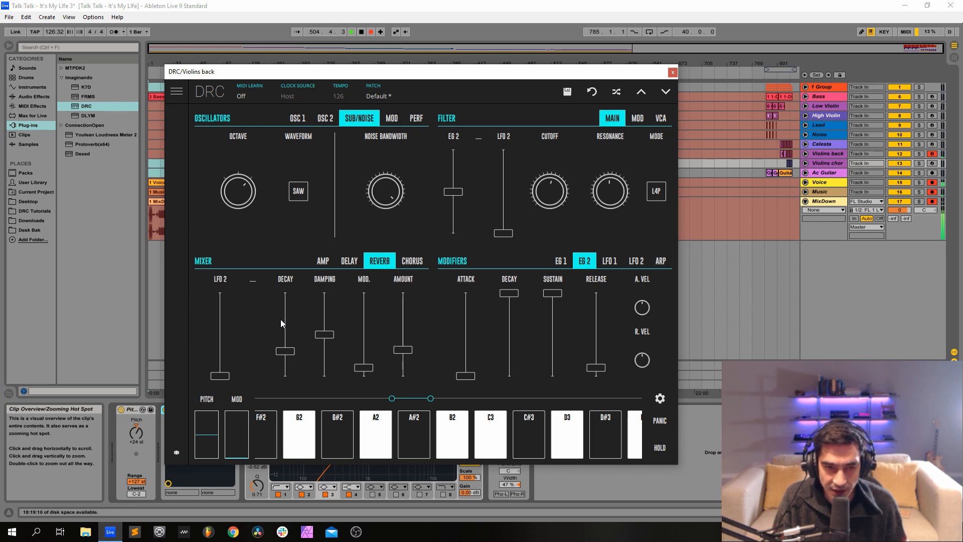
{"action": "left_click_drag", "start_coordinate": [281, 319], "coordinate": [291, 318]}
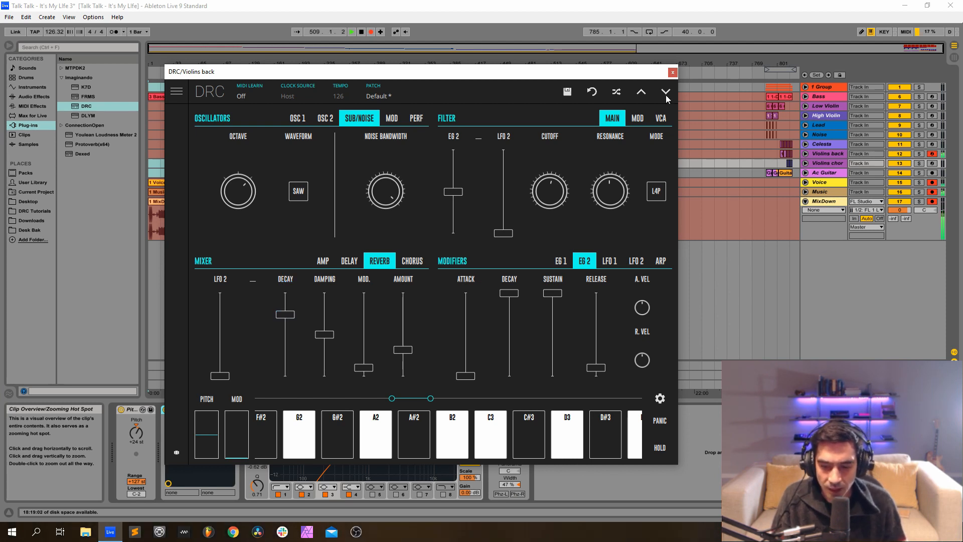
{"action": "left_click", "coordinate": [672, 72]}
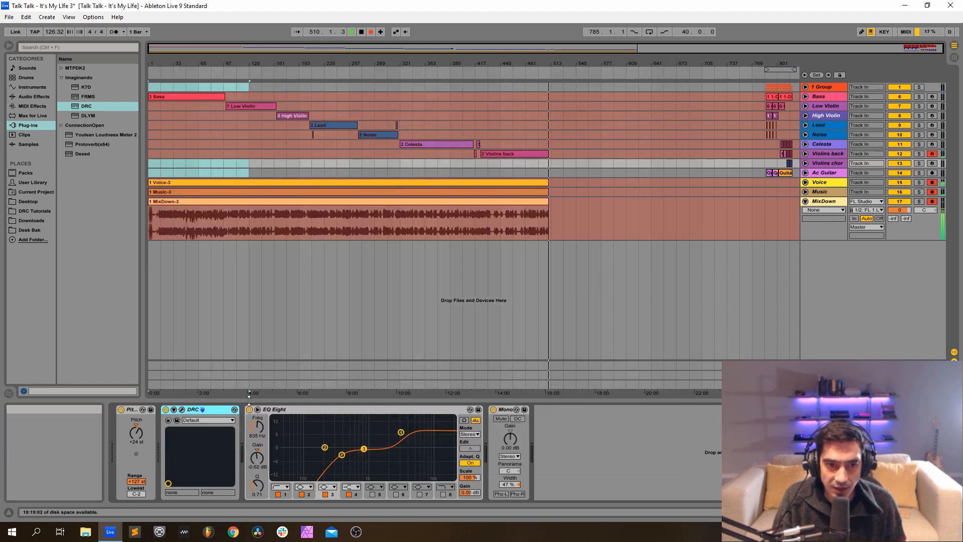
Bypass the EQ Eight on the Violins chorus track, and enable the EQ Eight and Mono devices on the Violins back track
{"action": "left_click", "coordinate": [250, 410]}
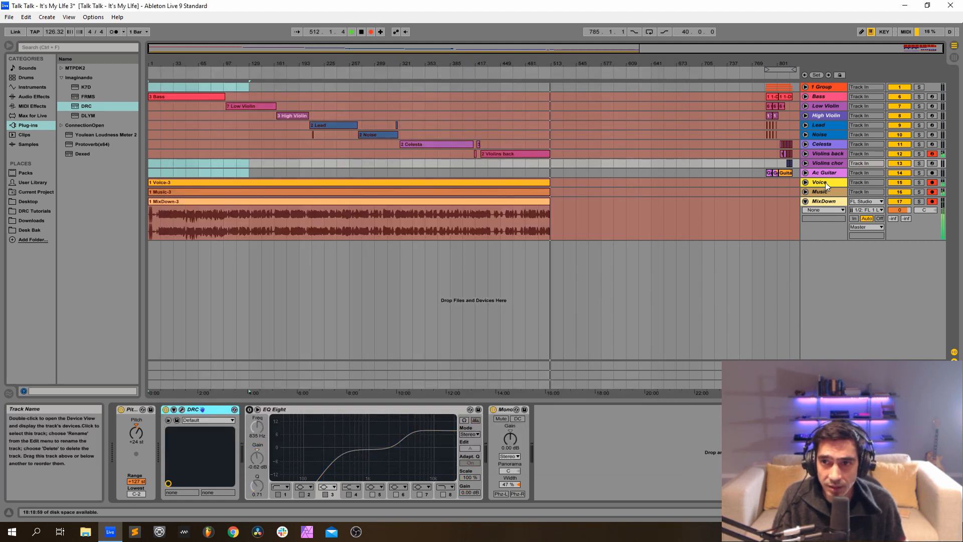
{"action": "left_click", "coordinate": [823, 154]}
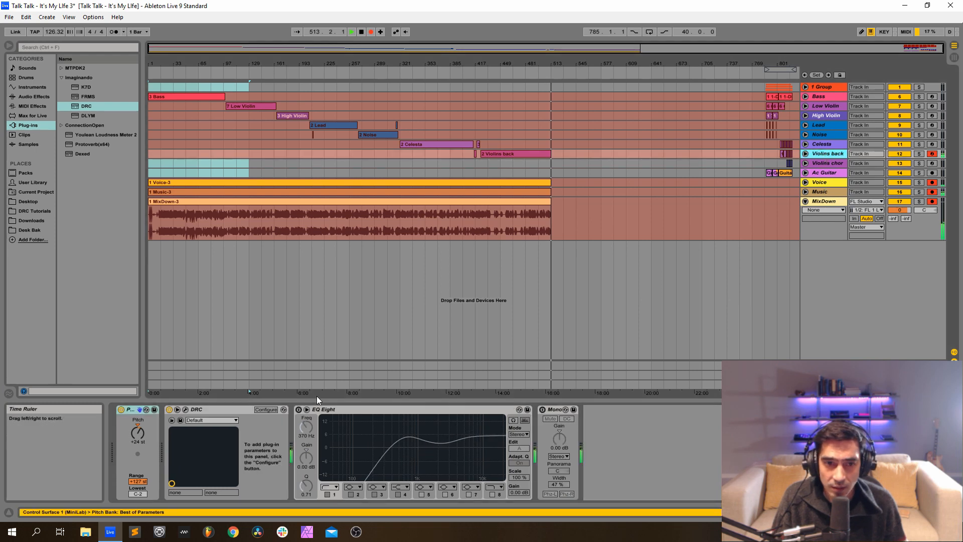
{"action": "left_click", "coordinate": [299, 410]}
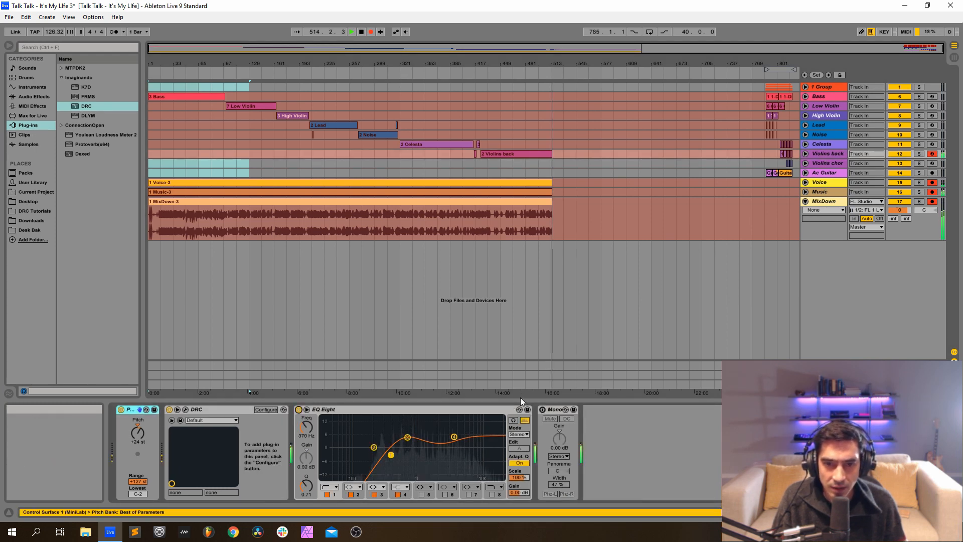
{"action": "left_click", "coordinate": [545, 409]}
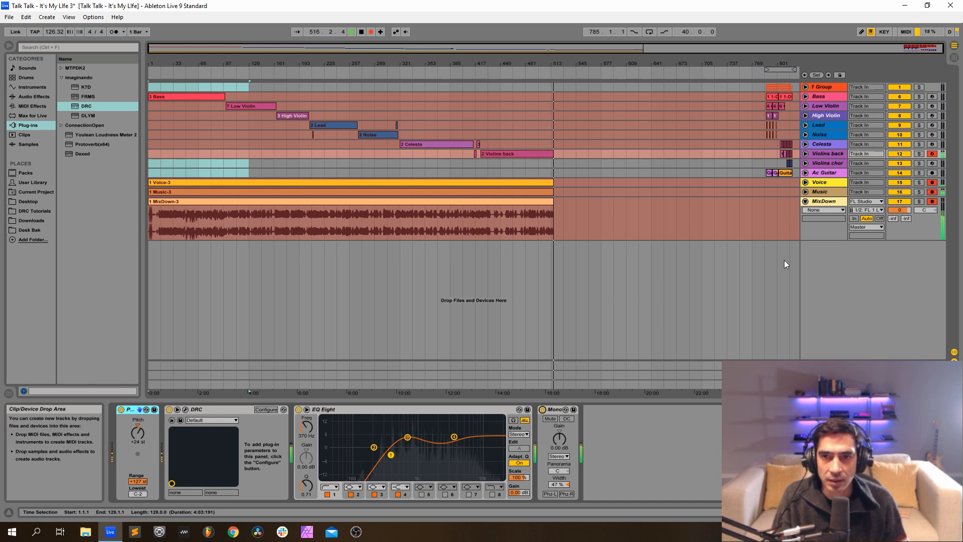
Arm the Violins chorus track for recording and bypass its Mono and EQ Eight devices
{"action": "left_click", "coordinate": [829, 163]}
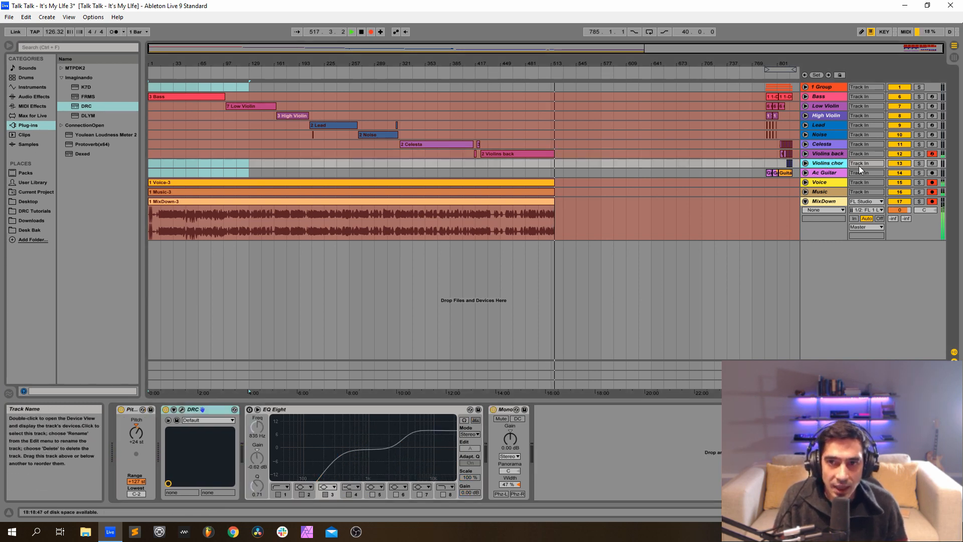
{"action": "left_click", "coordinate": [933, 163]}
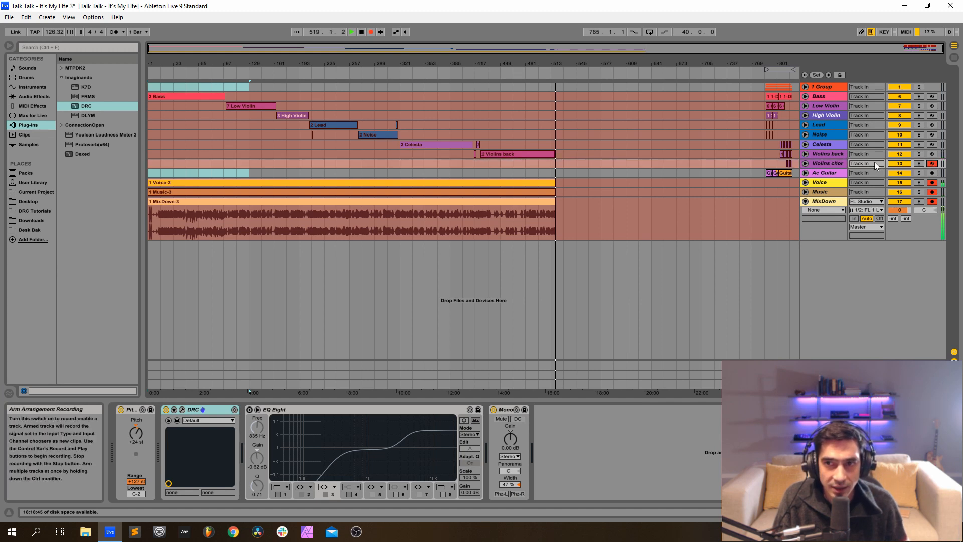
{"action": "left_click", "coordinate": [250, 410]}
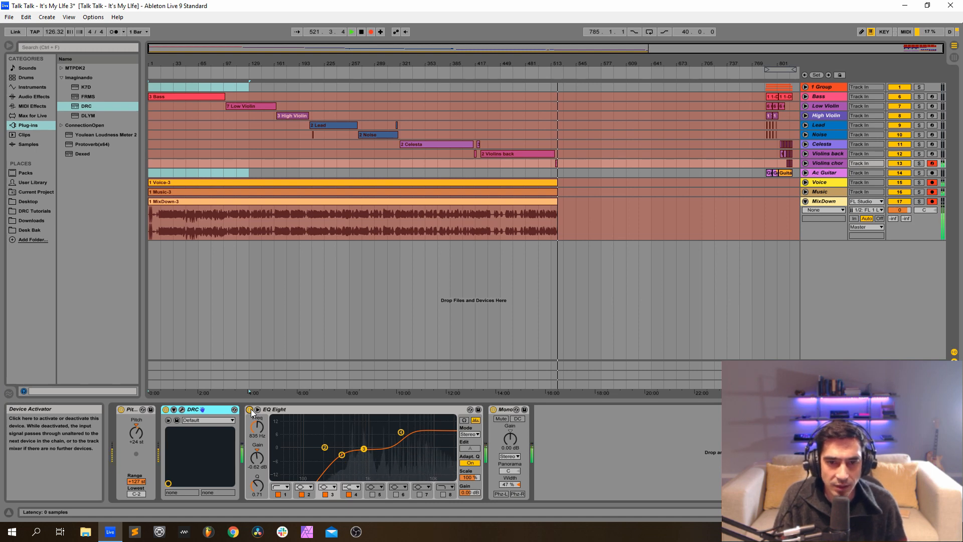
{"action": "left_click", "coordinate": [494, 410]}
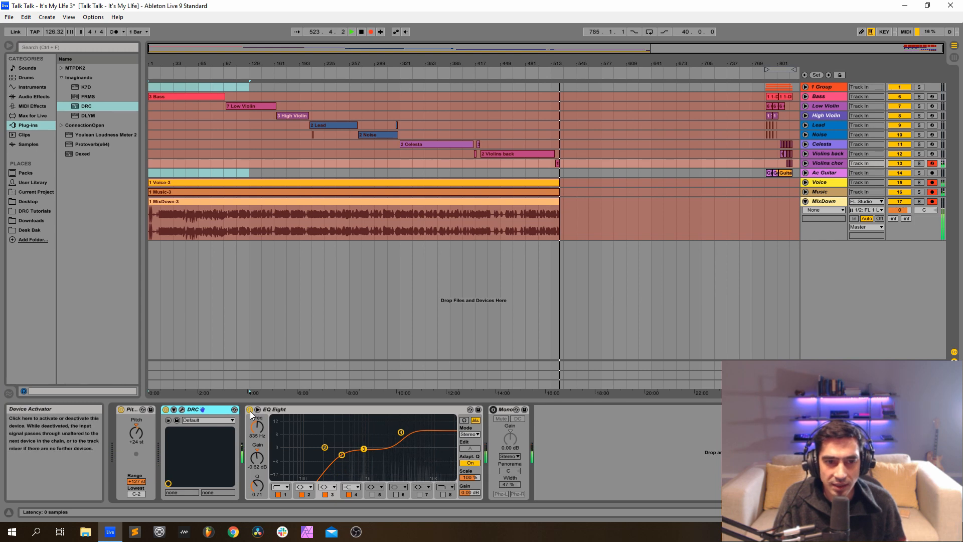
{"action": "left_click", "coordinate": [250, 409]}
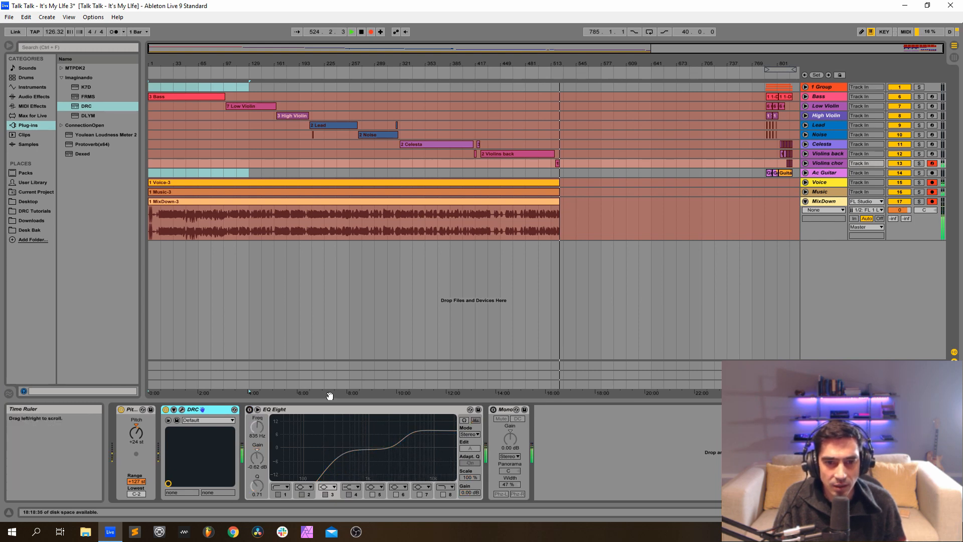
Open the DRC plug-in on the Violins chorus track and load the second Default patch from the Factory bank
{"action": "left_click", "coordinate": [182, 409]}
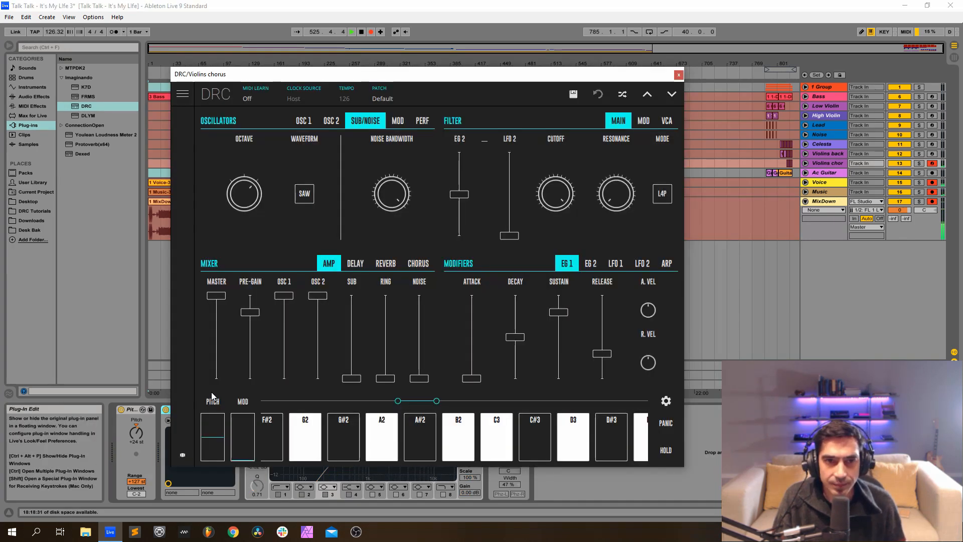
{"action": "left_click", "coordinate": [389, 99]}
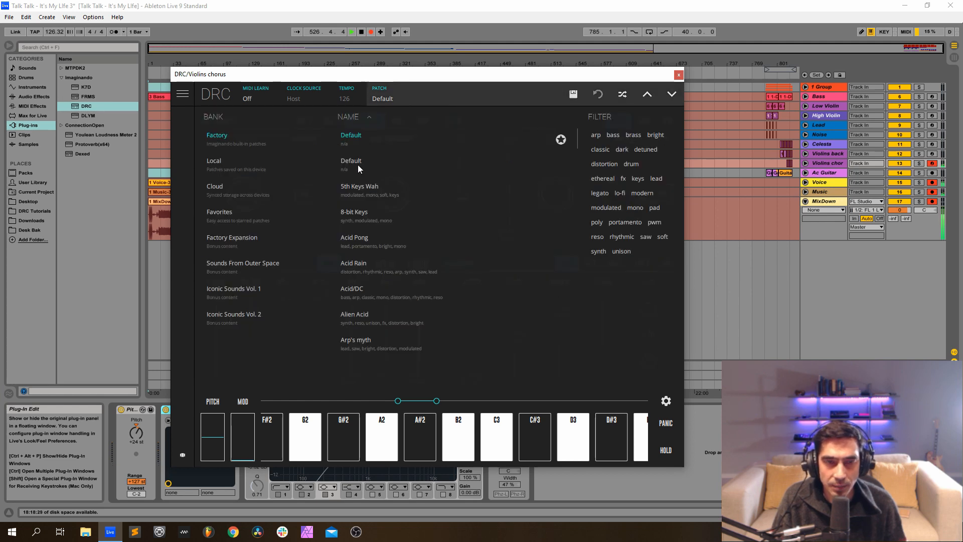
{"action": "left_click", "coordinate": [357, 164]}
{"action": "left_click", "coordinate": [407, 99]}
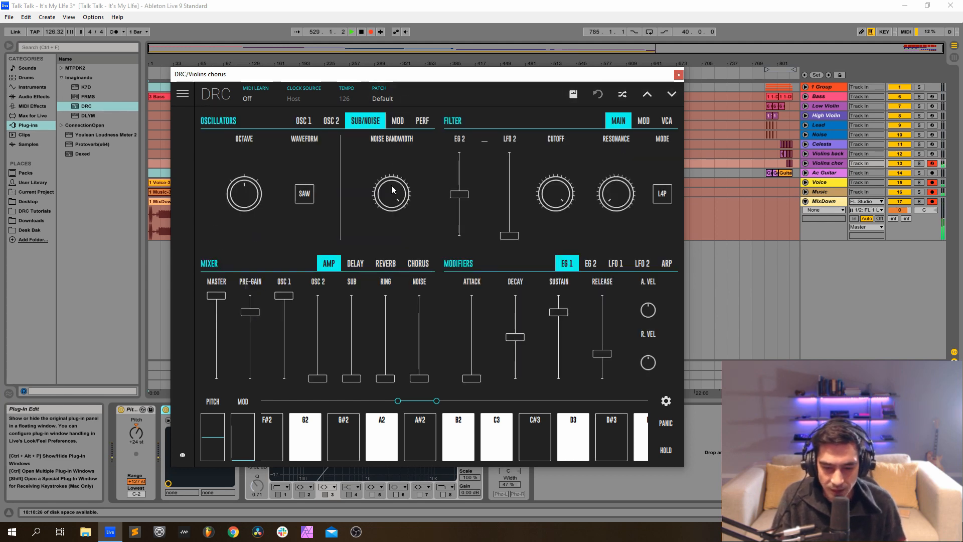
Raise the OSC 2 level to maximum, centre its octave and detune it slightly with the fine tuning
{"action": "left_click", "coordinate": [317, 296]}
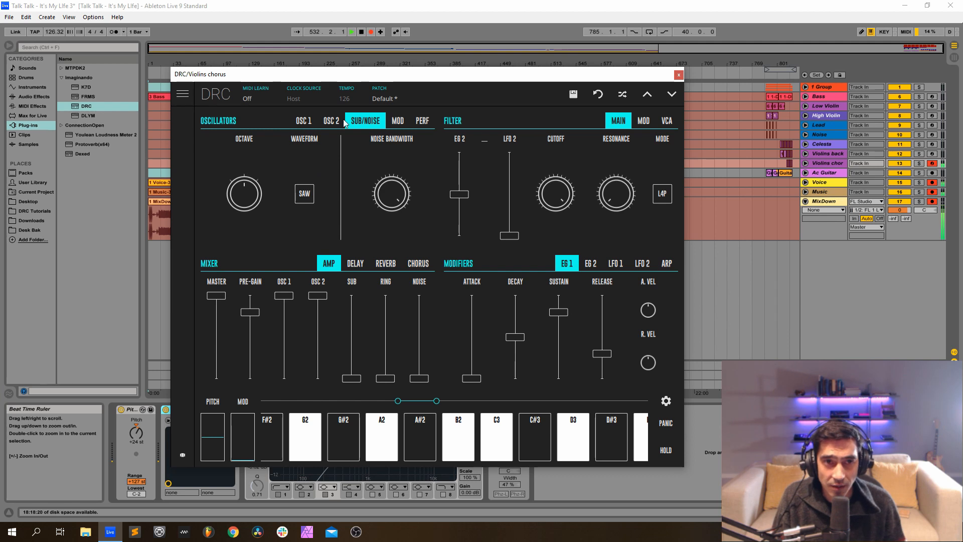
{"action": "left_click", "coordinate": [328, 122]}
{"action": "left_click_drag", "start_coordinate": [273, 200], "coordinate": [275, 220]}
{"action": "left_click_drag", "start_coordinate": [376, 195], "coordinate": [422, 176]}
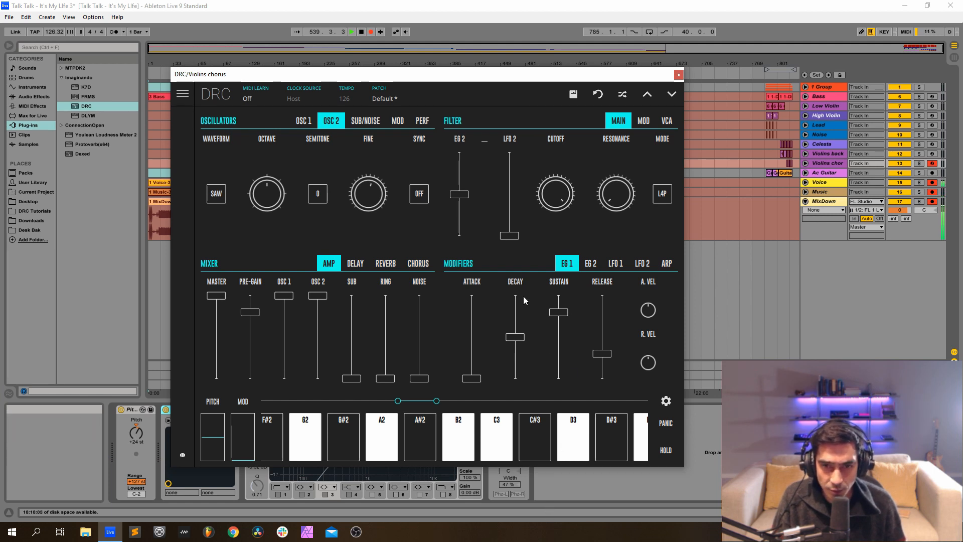
Check the attack, decay, sustain and release values of EG 1 and look at the EG 2 settings
{"action": "left_click", "coordinate": [475, 282]}
{"action": "left_click", "coordinate": [516, 282]}
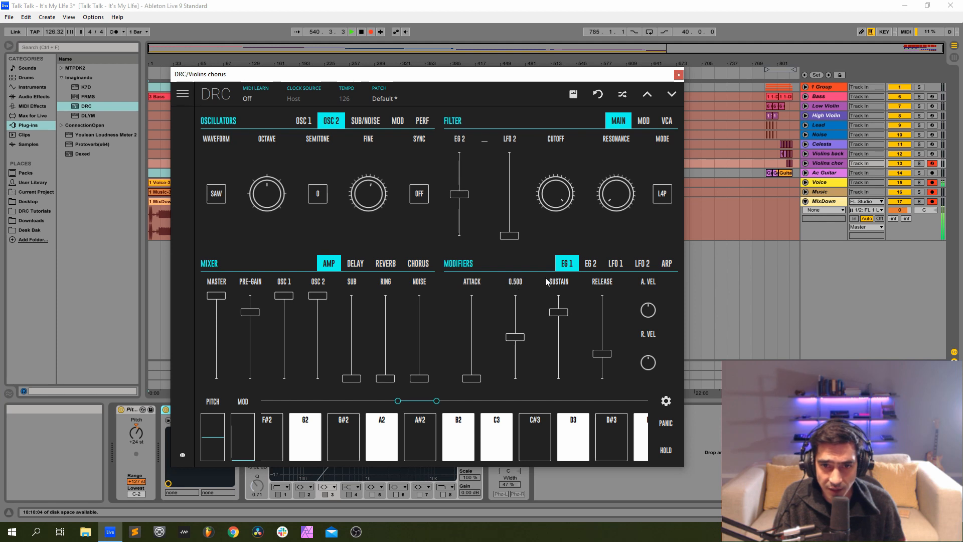
{"action": "left_click", "coordinate": [561, 282]}
{"action": "mouse_move", "coordinate": [609, 284]}
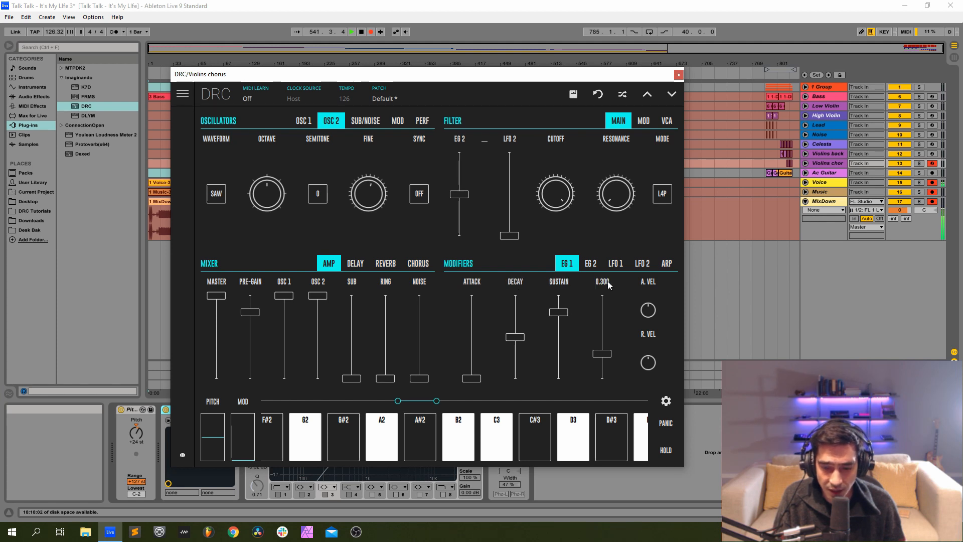
{"action": "left_click", "coordinate": [591, 264]}
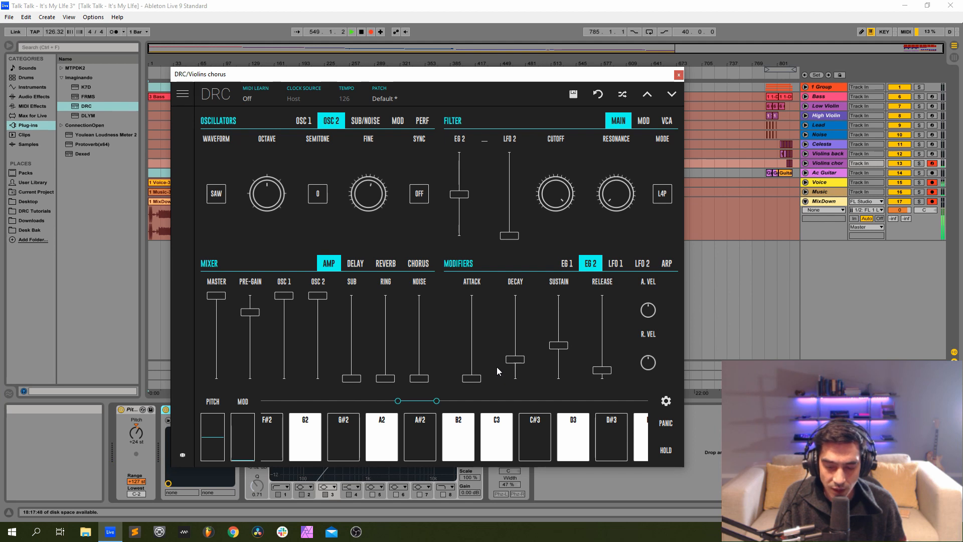
Try a reverb amount of about 0.8 with the reverb decay lowered to about 0.15
{"action": "left_click", "coordinate": [387, 267]}
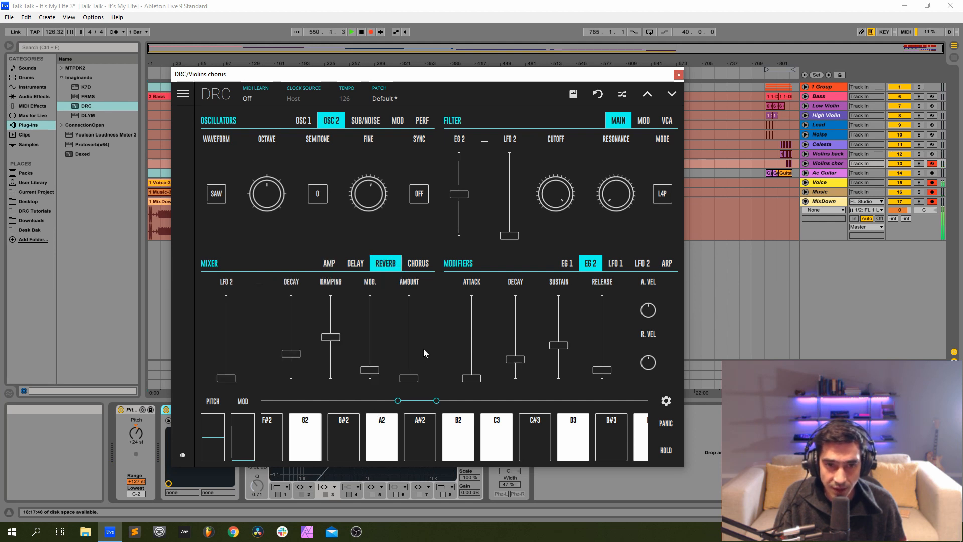
{"action": "left_click_drag", "start_coordinate": [413, 364], "coordinate": [502, 312]}
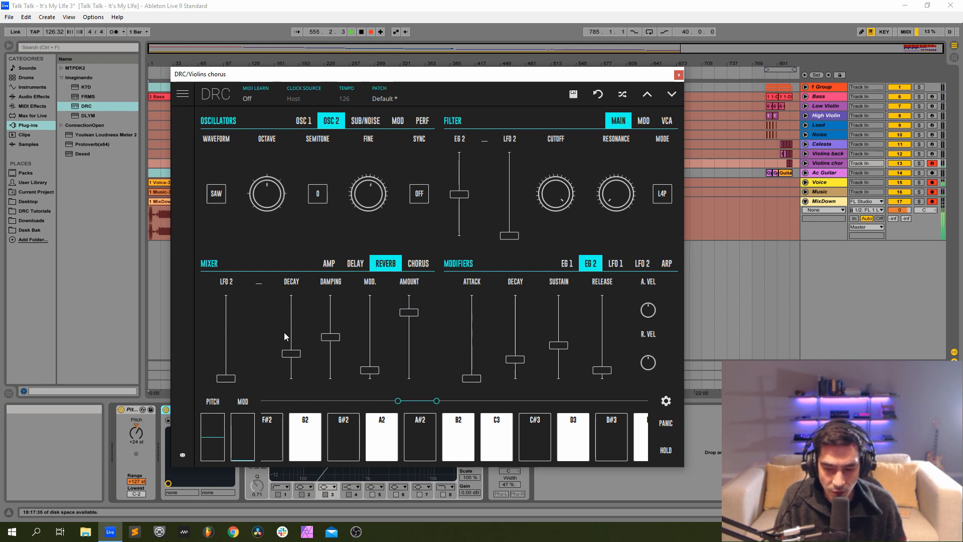
{"action": "left_click_drag", "start_coordinate": [285, 351], "coordinate": [288, 367]}
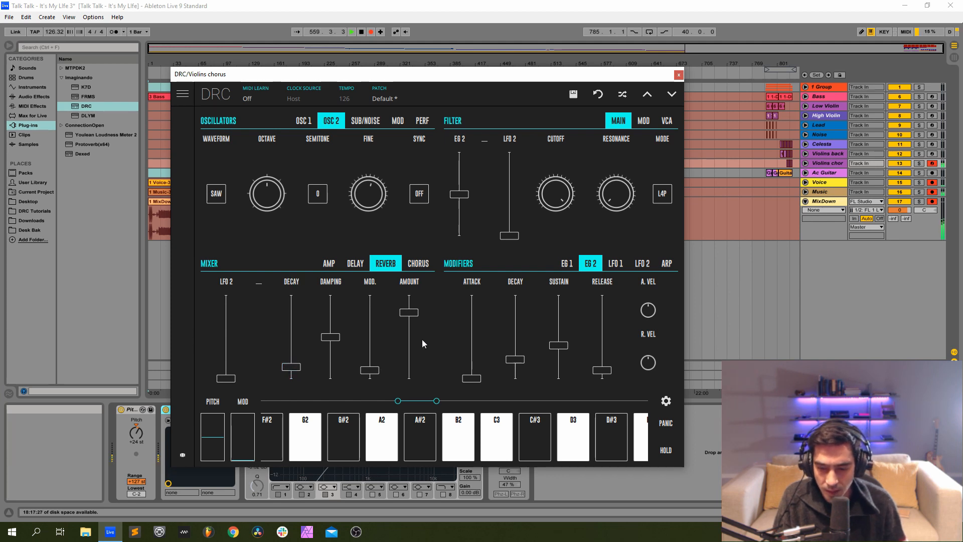
Import the Violins chorus track from the saved Talk Talk set in DRC Tutorials, placing it directly above the Ac Guitar track
{"action": "left_click", "coordinate": [32, 211]}
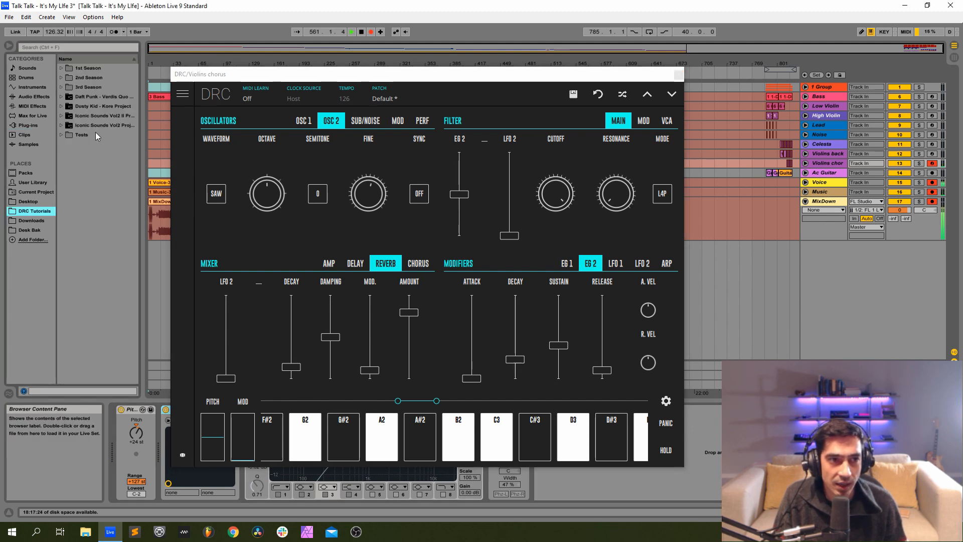
{"action": "left_click", "coordinate": [60, 87]}
{"action": "scroll", "coordinate": [83, 239], "scroll_direction": "down", "scroll_amount": 4}
{"action": "scroll", "coordinate": [77, 280], "scroll_direction": "down", "scroll_amount": 4}
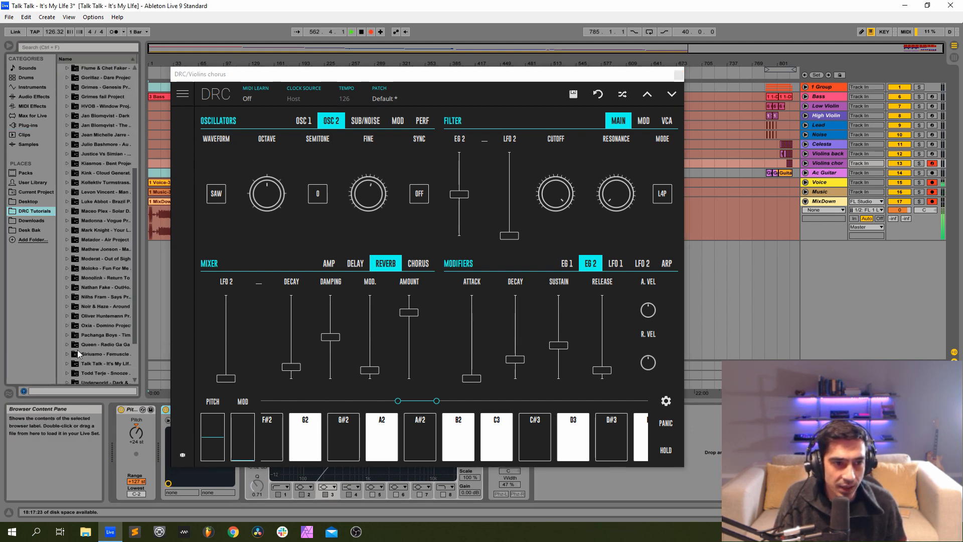
{"action": "left_click", "coordinate": [66, 302]}
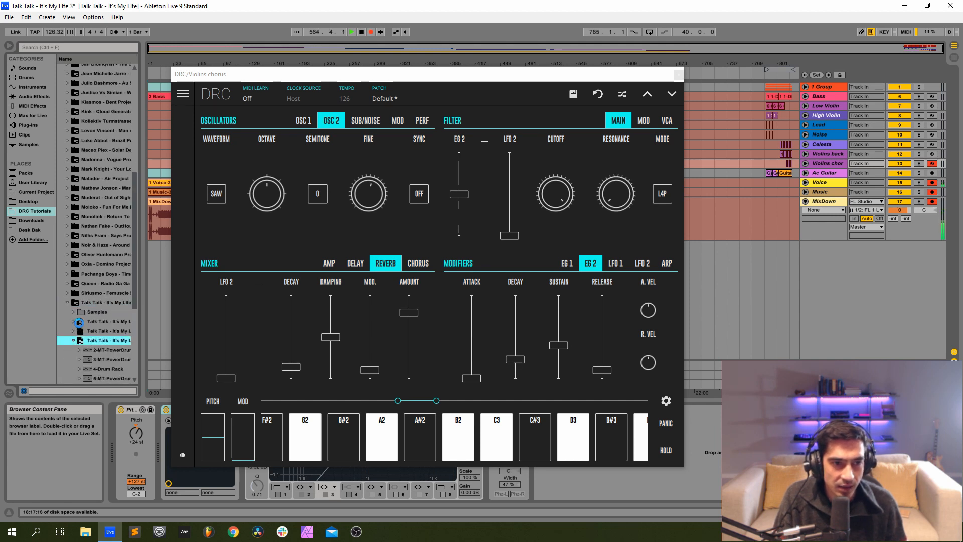
{"action": "left_click", "coordinate": [73, 321]}
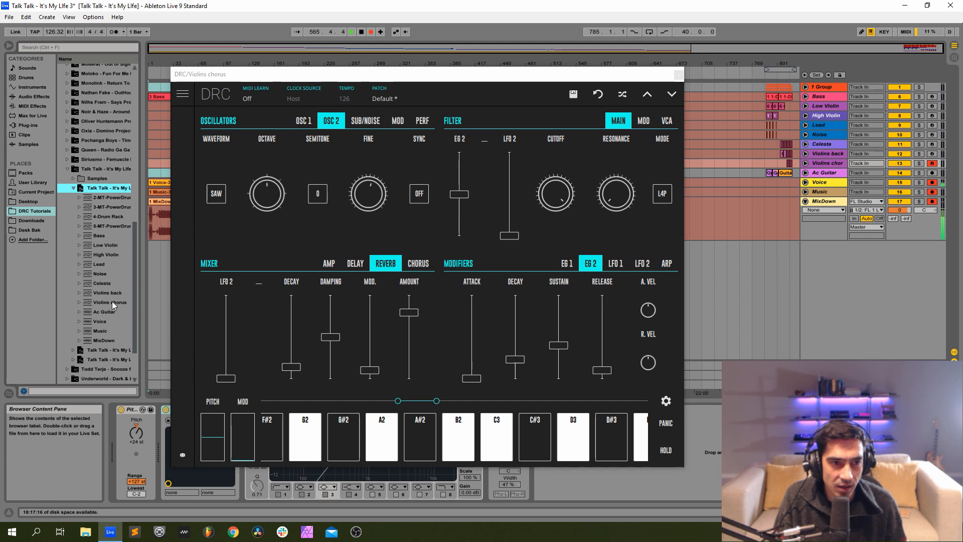
{"action": "left_click", "coordinate": [110, 301]}
{"action": "mouse_move", "coordinate": [825, 185]}
{"action": "left_mouse_down"}
{"action": "mouse_move", "coordinate": [831, 176]}
{"action": "mouse_move", "coordinate": [815, 183]}
{"action": "left_mouse_up"}
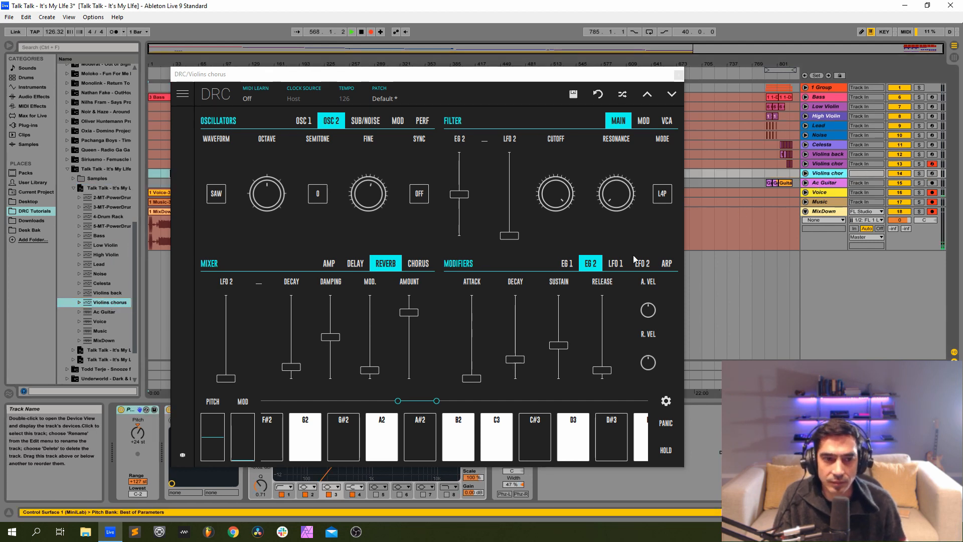
Open the imported track's DRC beside the working one, examine its reverb and chorus settings, and close it
{"action": "left_click_drag", "start_coordinate": [371, 81], "coordinate": [516, 66]}
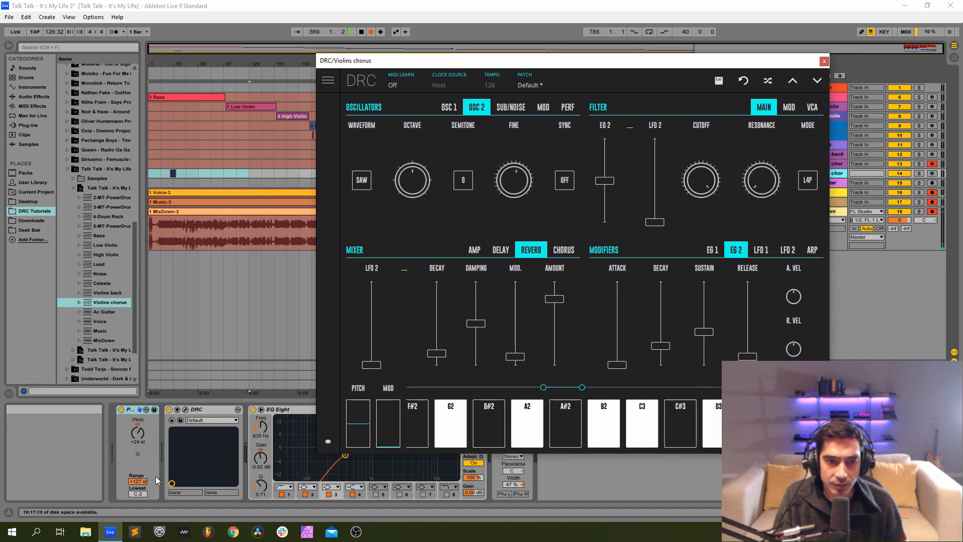
{"action": "left_click", "coordinate": [185, 410]}
{"action": "left_click", "coordinate": [192, 409]}
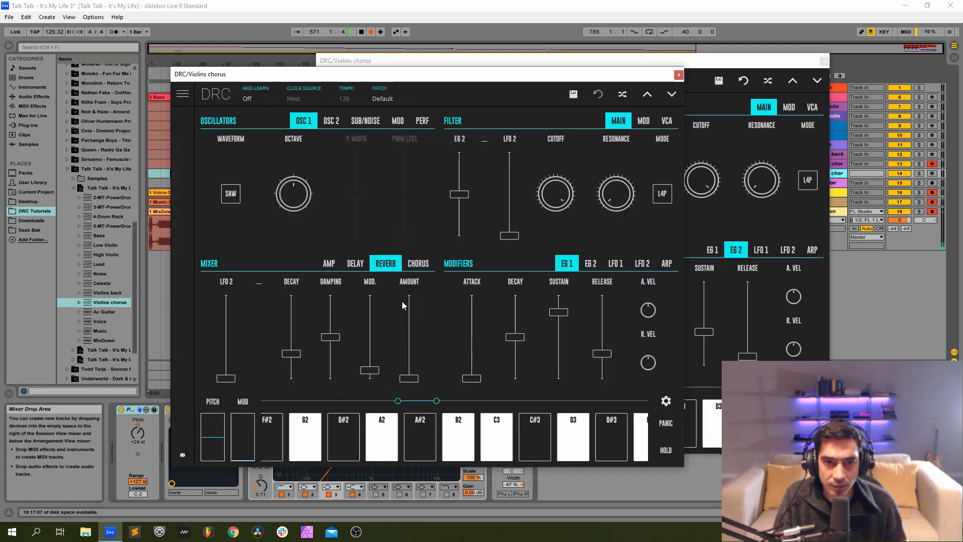
{"action": "left_click", "coordinate": [413, 264]}
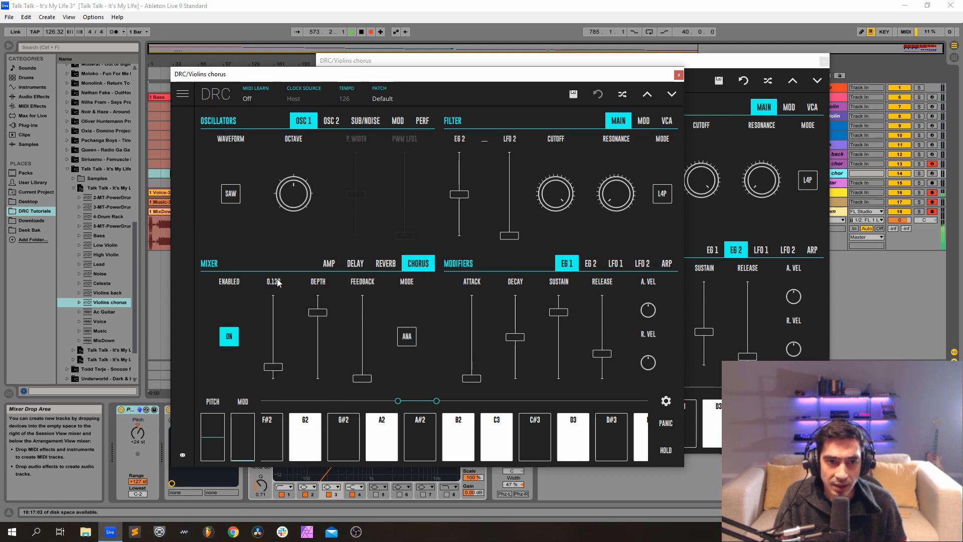
{"action": "left_click", "coordinate": [678, 75]}
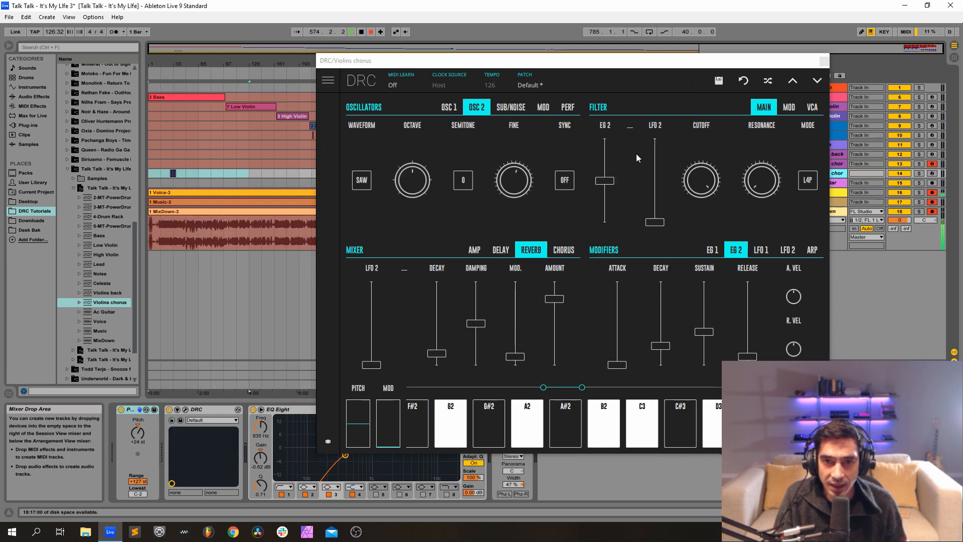
Lower the reverb amount and decay to zero, and enable the chorus with a depth of about 0.8 and a rate of about 0.12
{"action": "left_click_drag", "start_coordinate": [554, 299], "coordinate": [554, 364]}
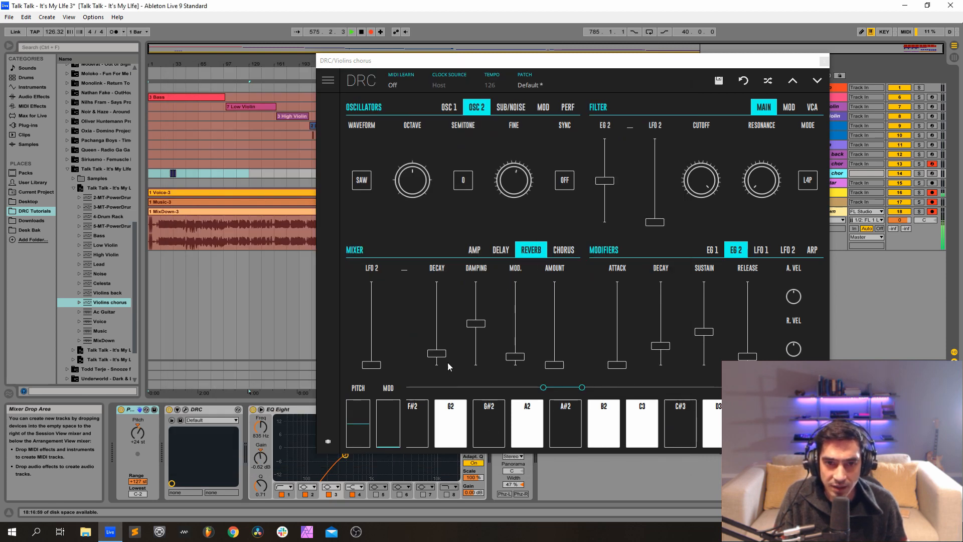
{"action": "left_click_drag", "start_coordinate": [434, 357], "coordinate": [435, 368]}
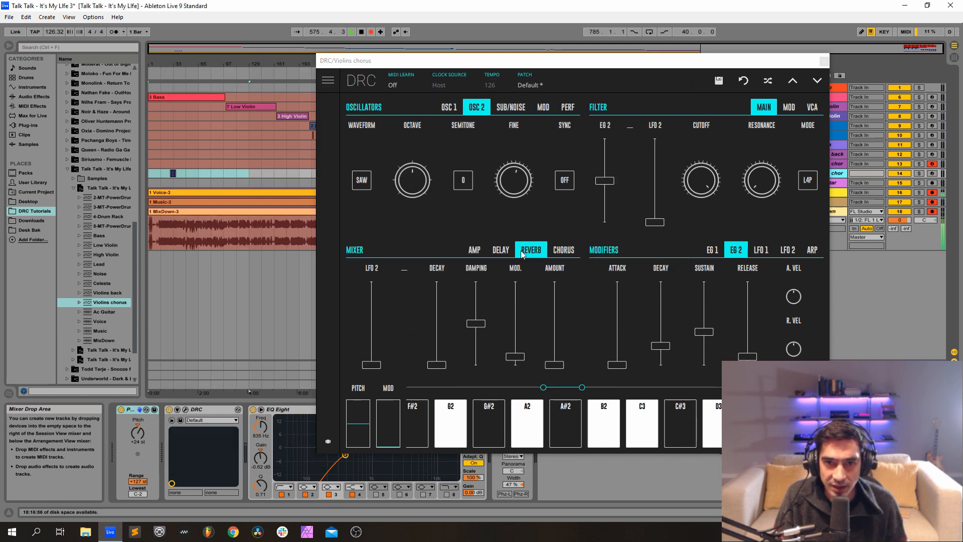
{"action": "left_click", "coordinate": [562, 251]}
{"action": "left_click", "coordinate": [373, 326]}
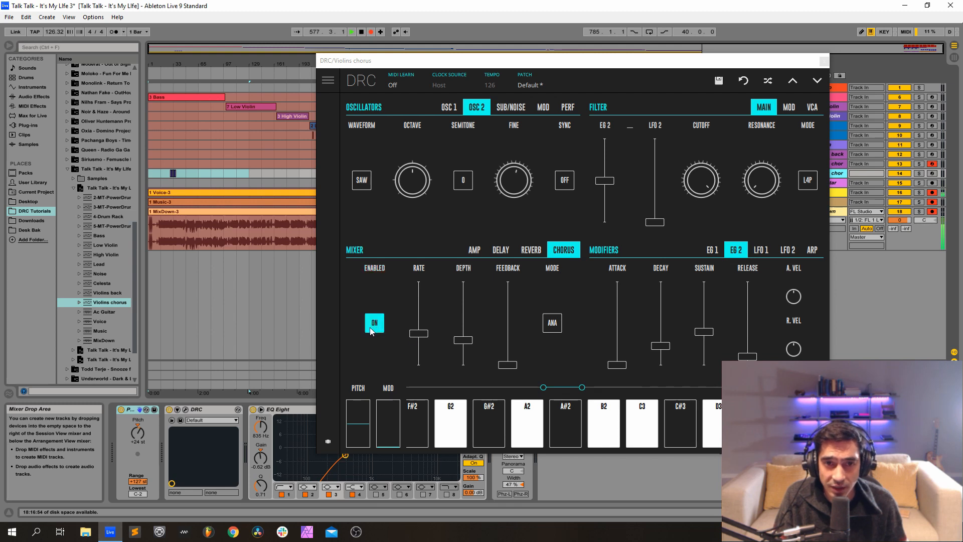
{"action": "left_click_drag", "start_coordinate": [463, 324], "coordinate": [494, 301]}
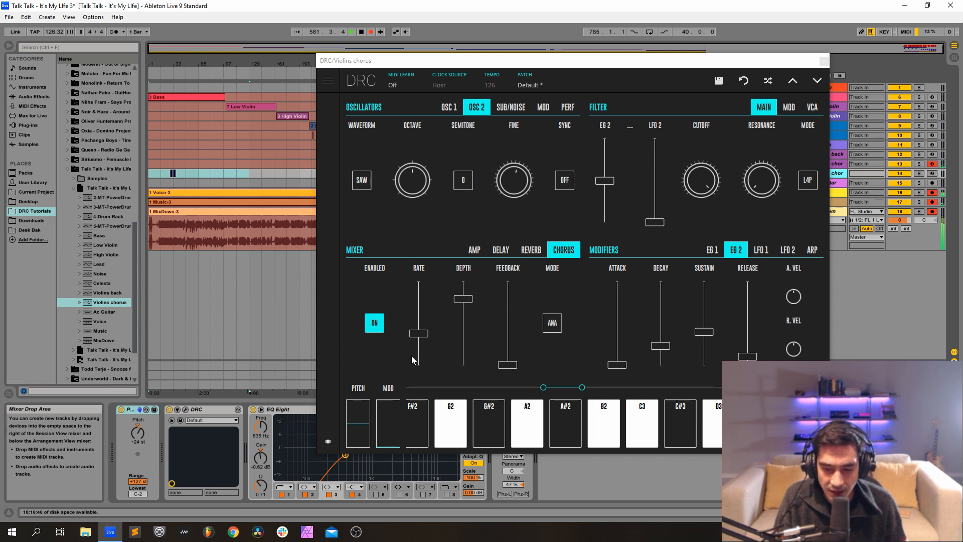
{"action": "left_click_drag", "start_coordinate": [412, 357], "coordinate": [431, 353]}
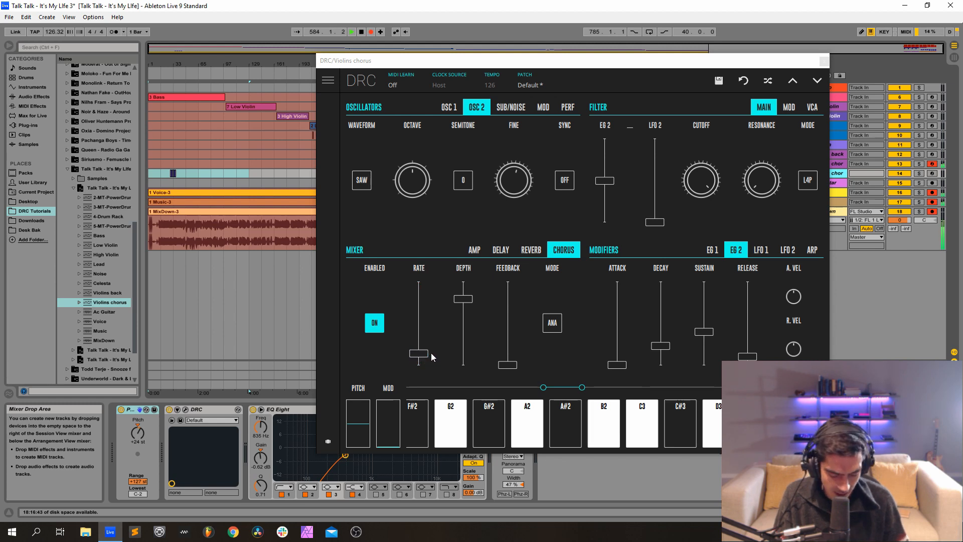
{"action": "left_click", "coordinate": [533, 251]}
{"action": "left_click", "coordinate": [568, 251]}
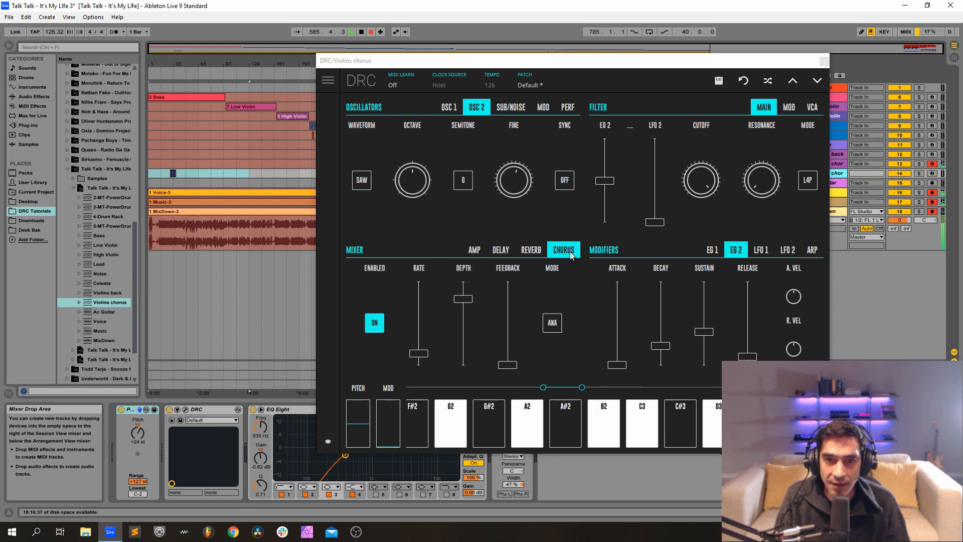
Close the DRC window and enable the EQ Eight and Mono devices on the working Violins chorus track
{"action": "left_click", "coordinate": [825, 61]}
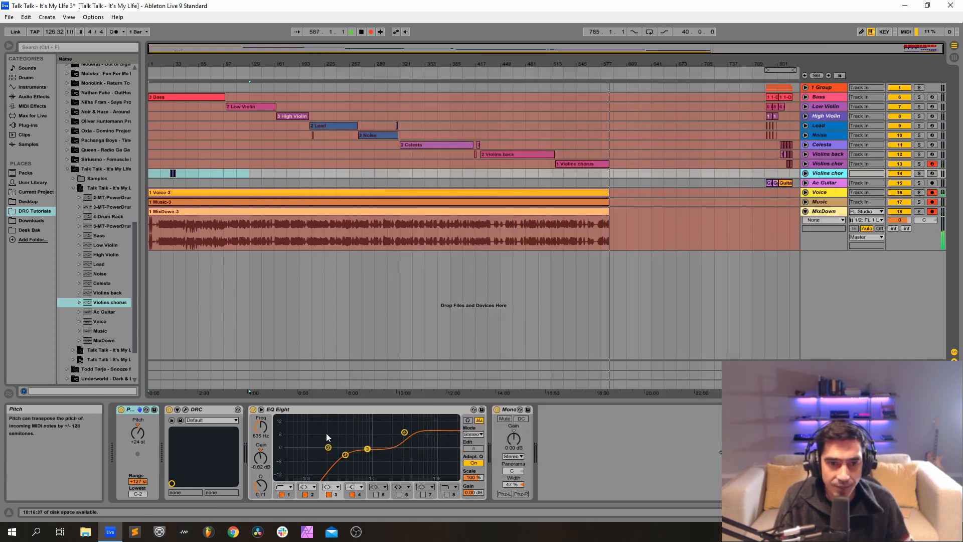
{"action": "left_click", "coordinate": [832, 161]}
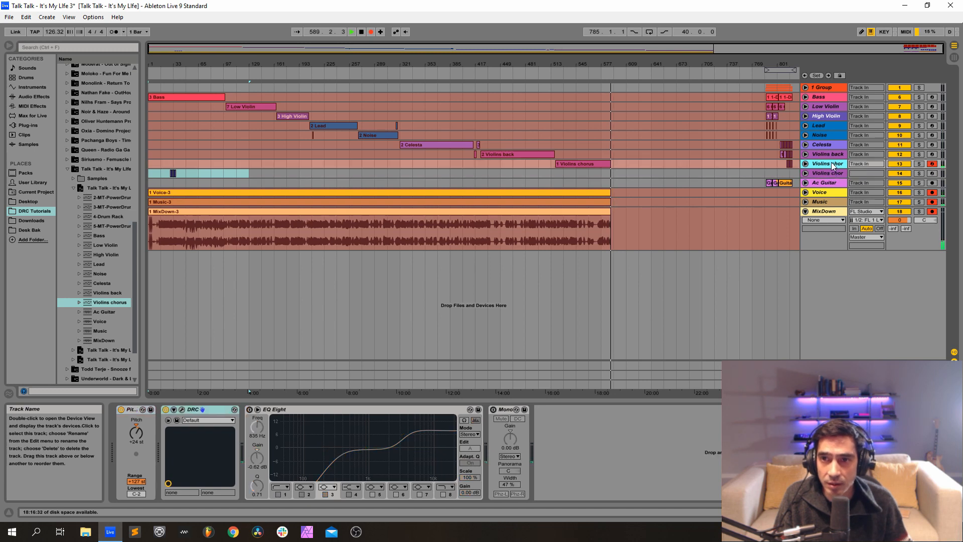
{"action": "left_click", "coordinate": [249, 409]}
{"action": "left_click", "coordinate": [494, 409]}
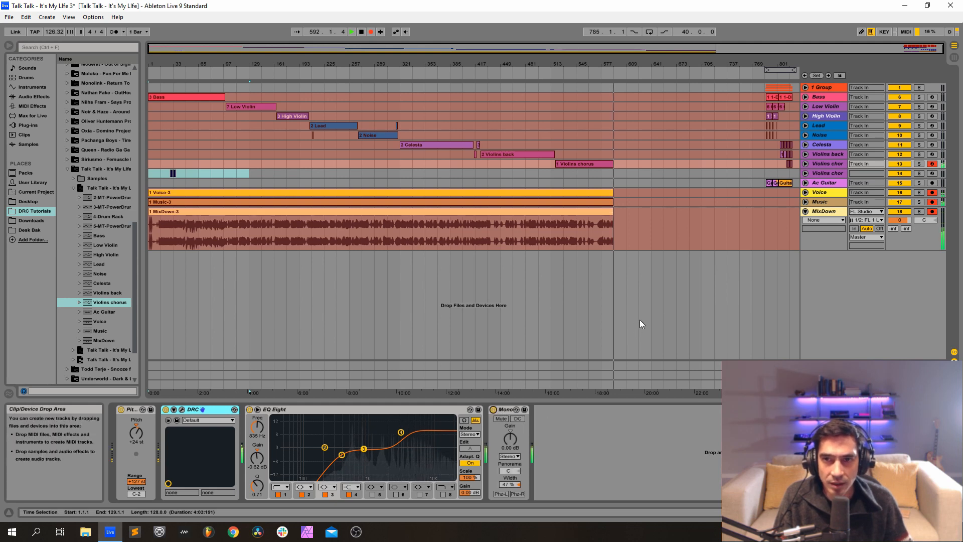
Pause arrangement recording and move the full song section at the arrangement's end to just after the recorded clips, around bar 600
{"action": "left_click_drag", "start_coordinate": [798, 264], "coordinate": [617, 61]}
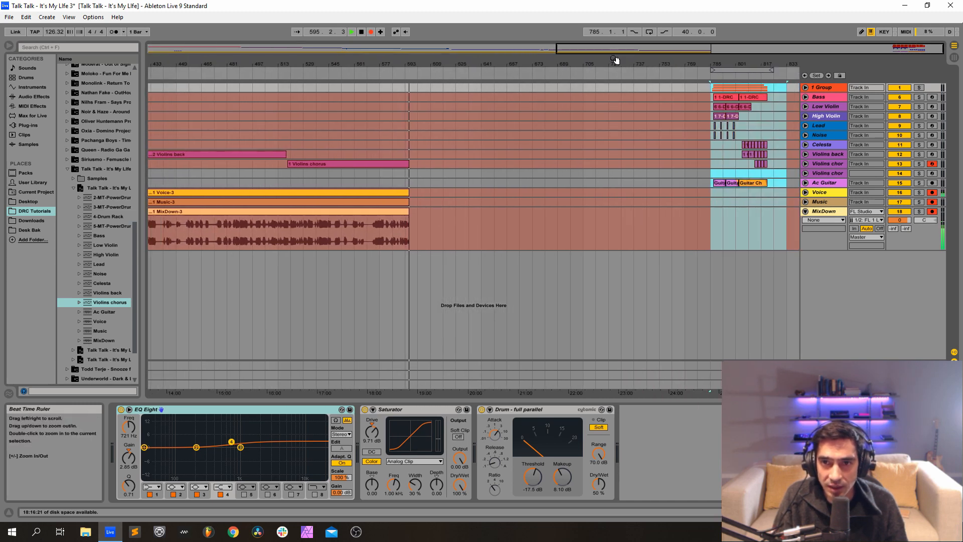
{"action": "left_click", "coordinate": [370, 32]}
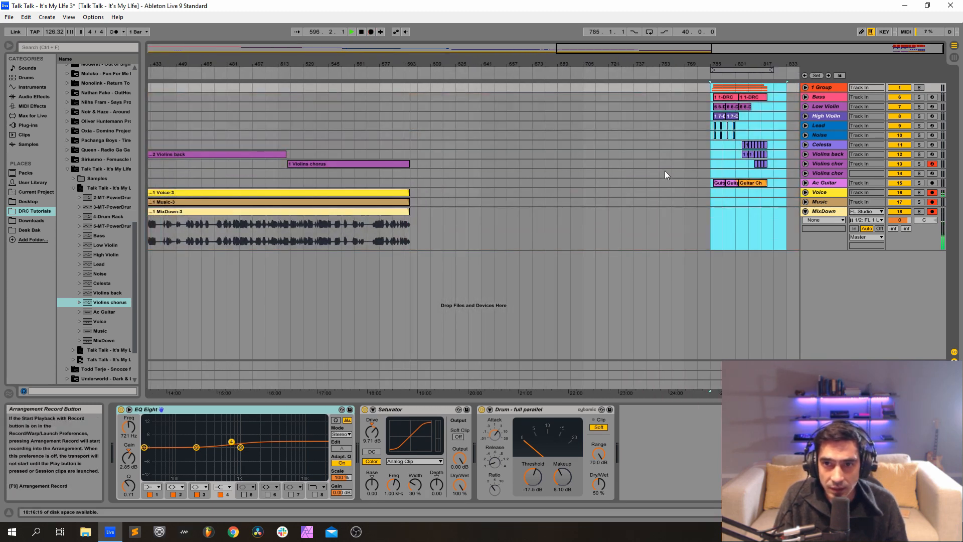
{"action": "left_click_drag", "start_coordinate": [721, 182], "coordinate": [431, 171]}
Resume arrangement recording and disarm the working Violins chorus track
{"action": "left_click", "coordinate": [372, 32]}
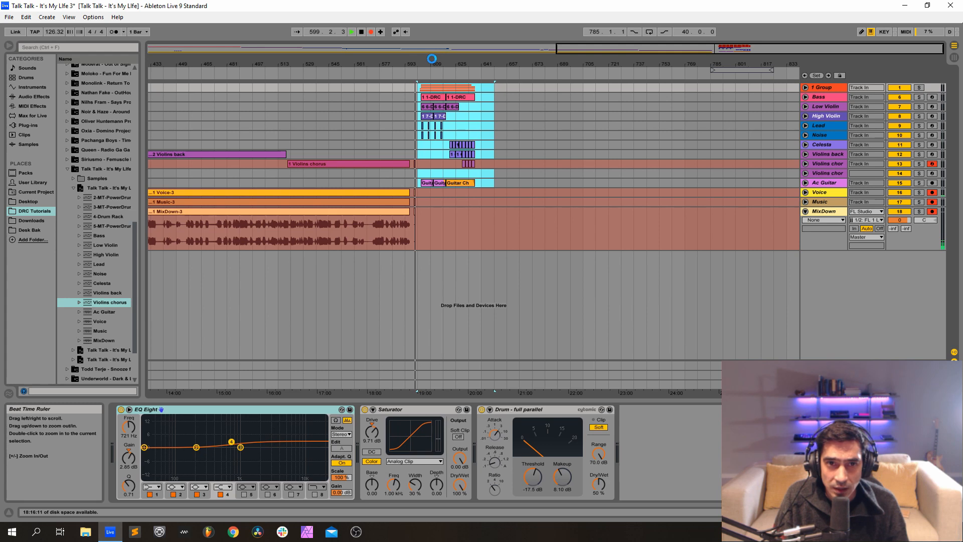
{"action": "left_click_drag", "start_coordinate": [435, 60], "coordinate": [438, 61]}
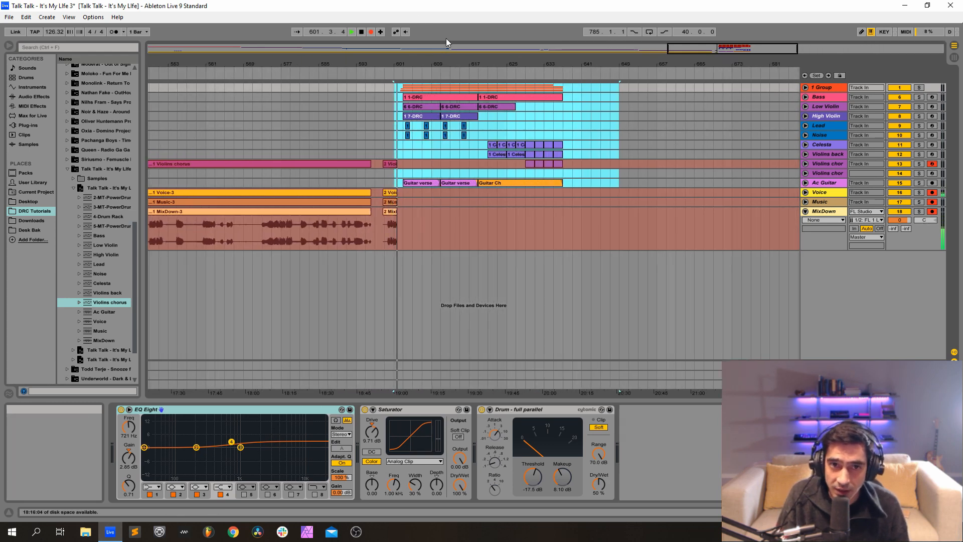
{"action": "left_click", "coordinate": [932, 163]}
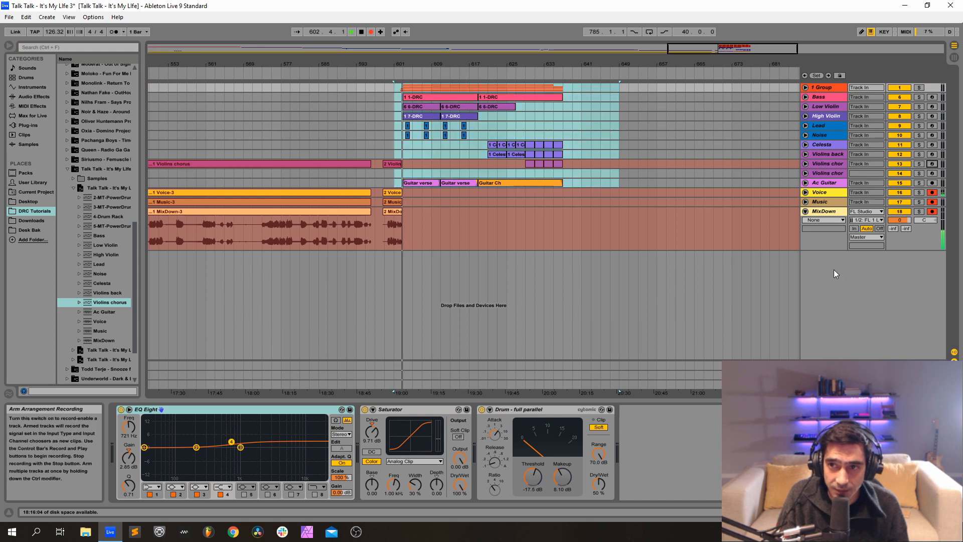